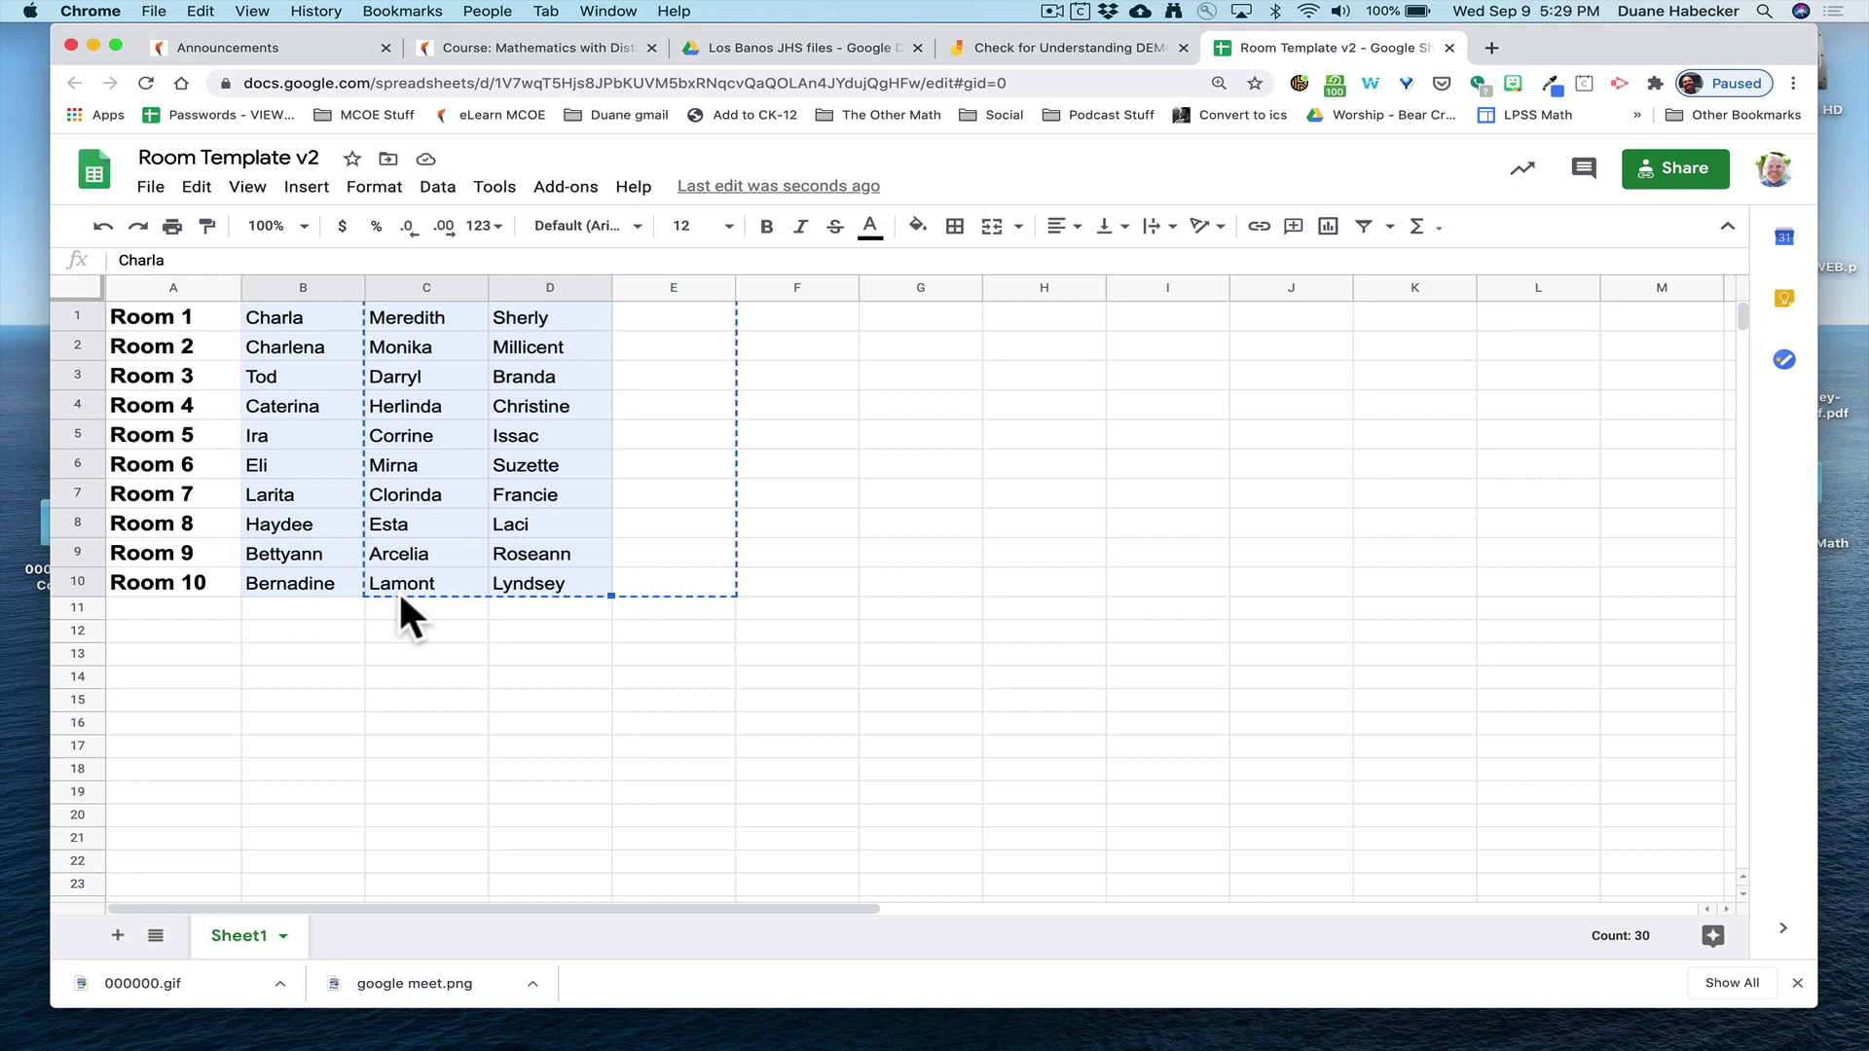
{"action": "left_click_drag", "start_coordinate": [399, 588], "coordinate": [399, 588]}
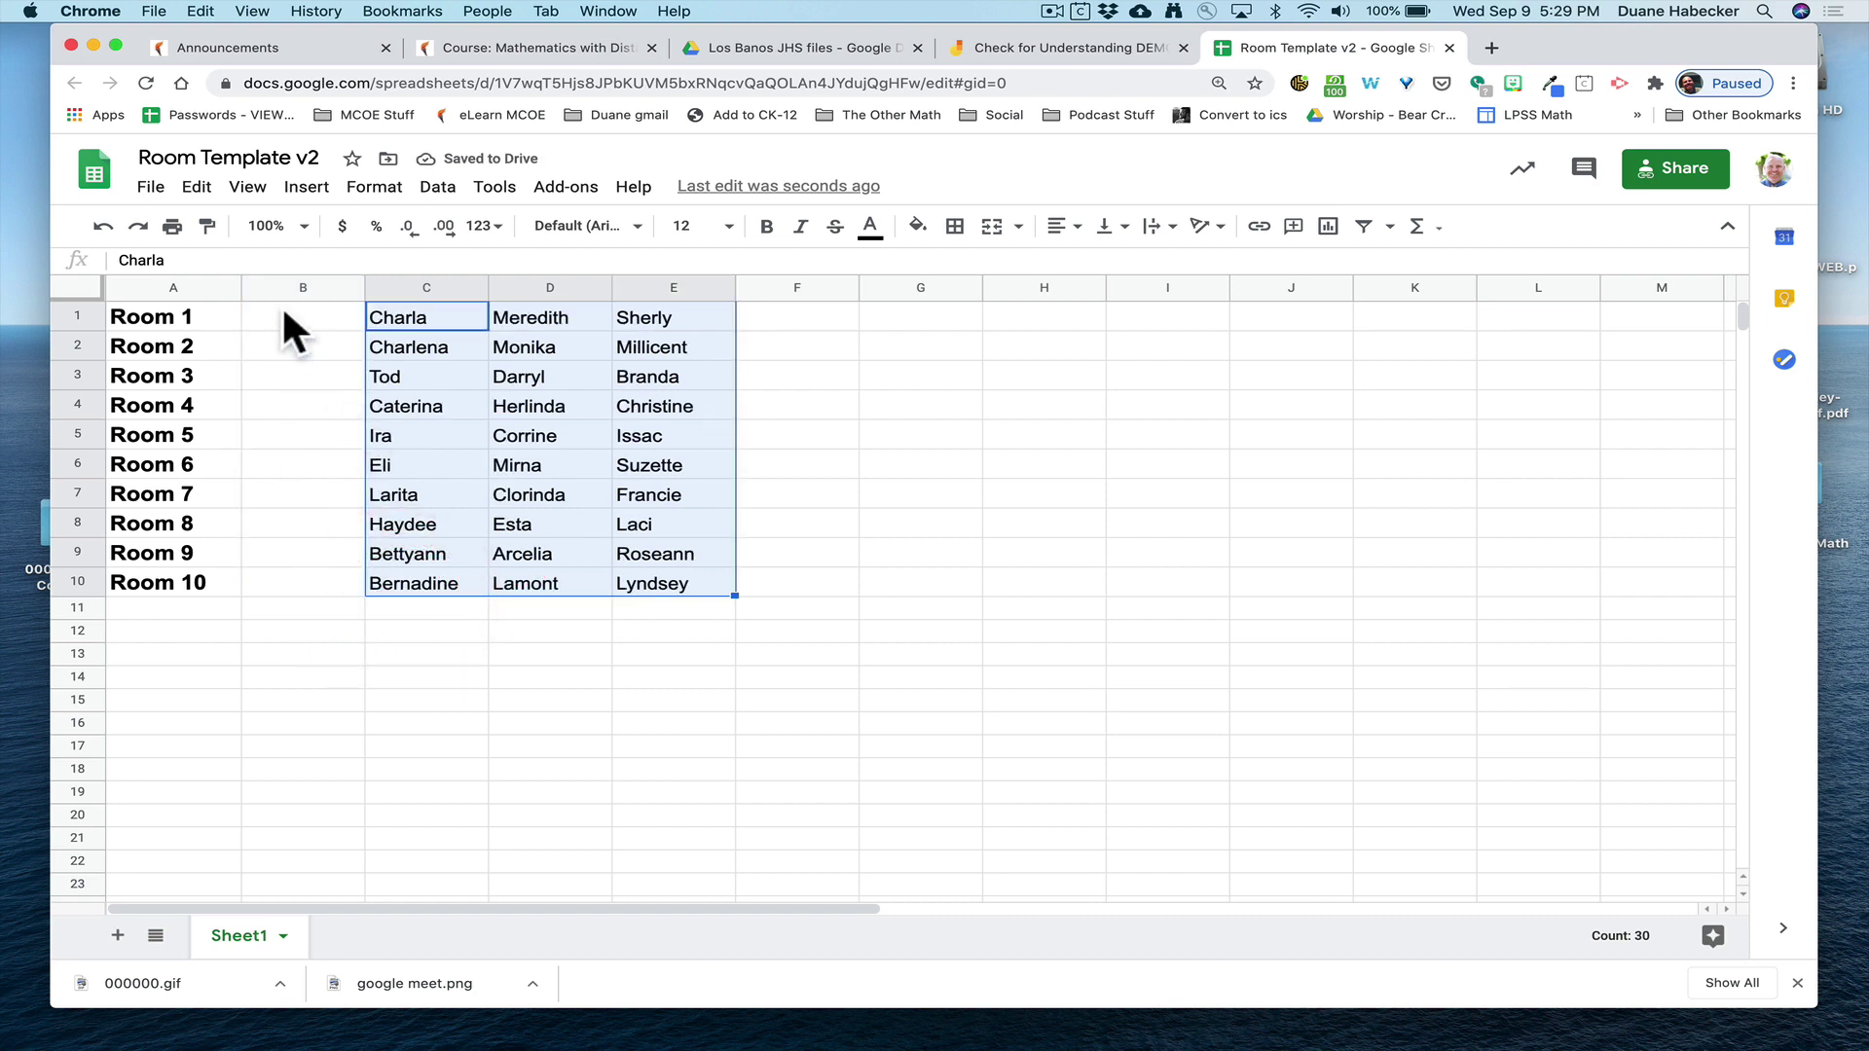
{"action": "left_click", "coordinate": [283, 311]}
{"action": "type", "text": "htt"}
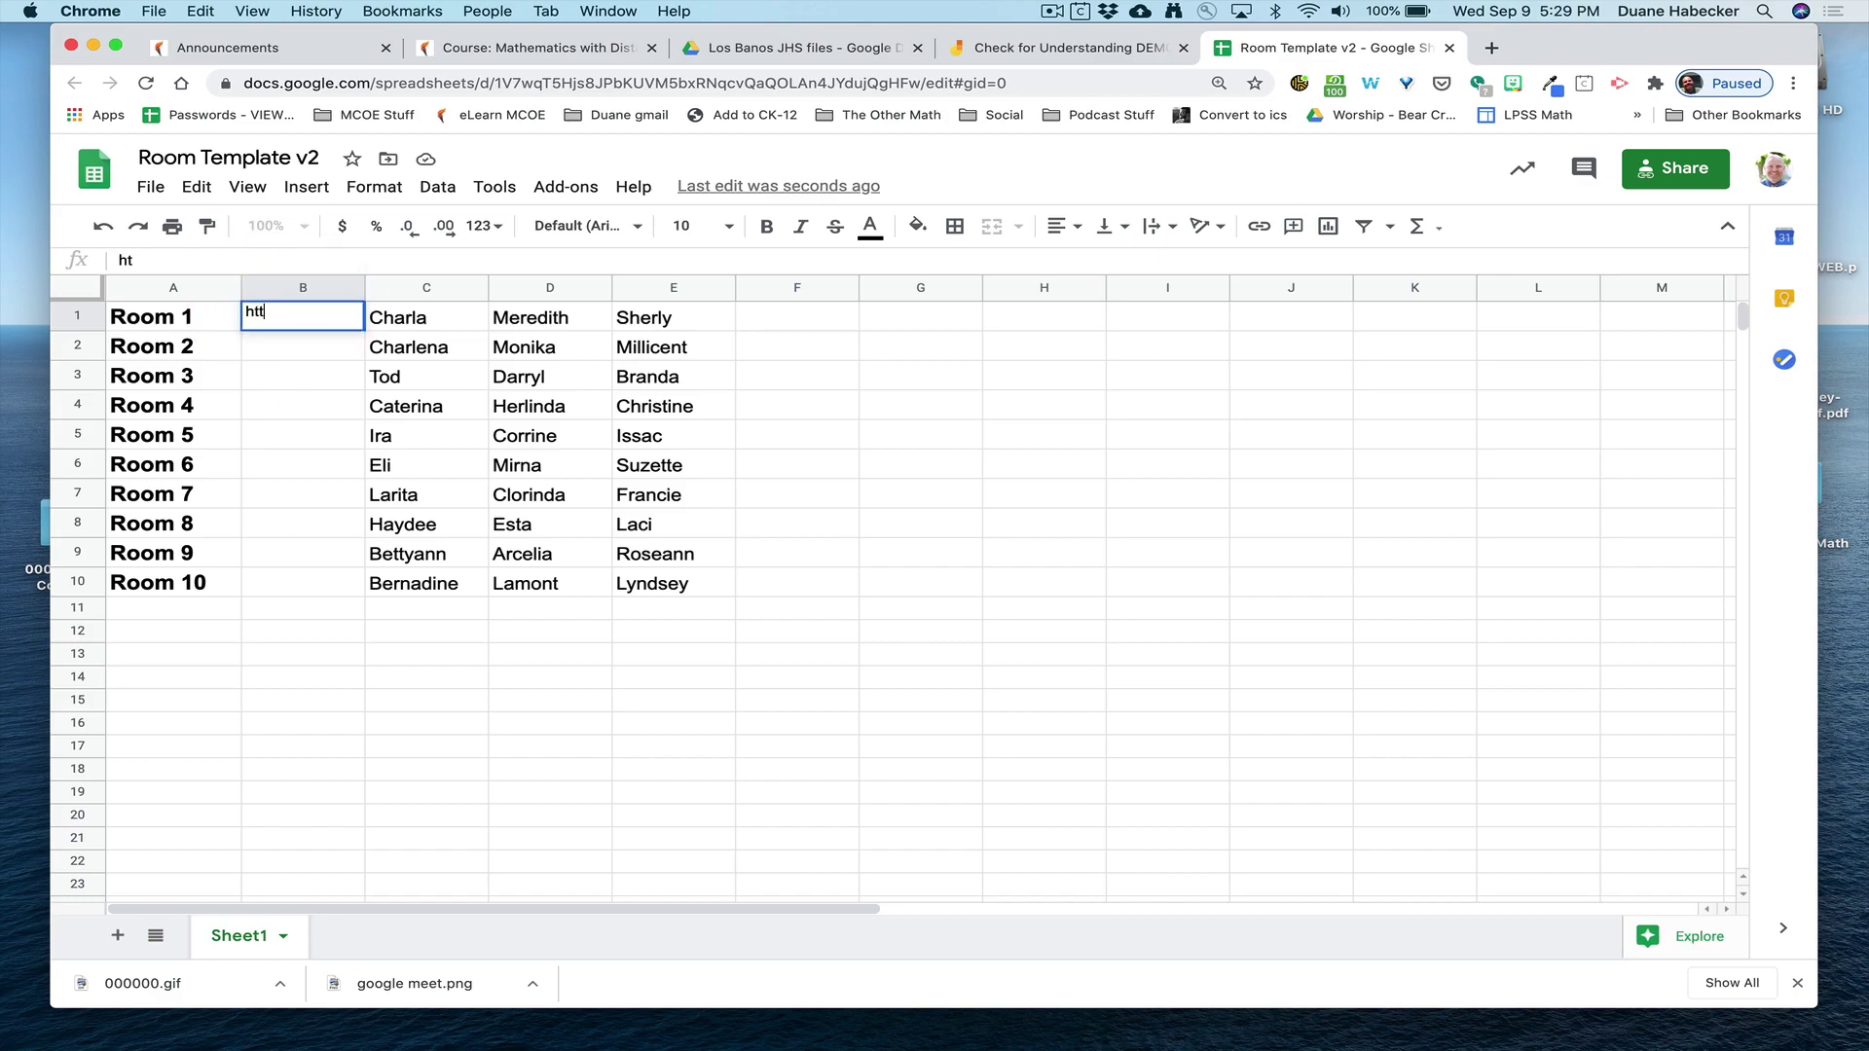
{"action": "type", "text": "ps"}
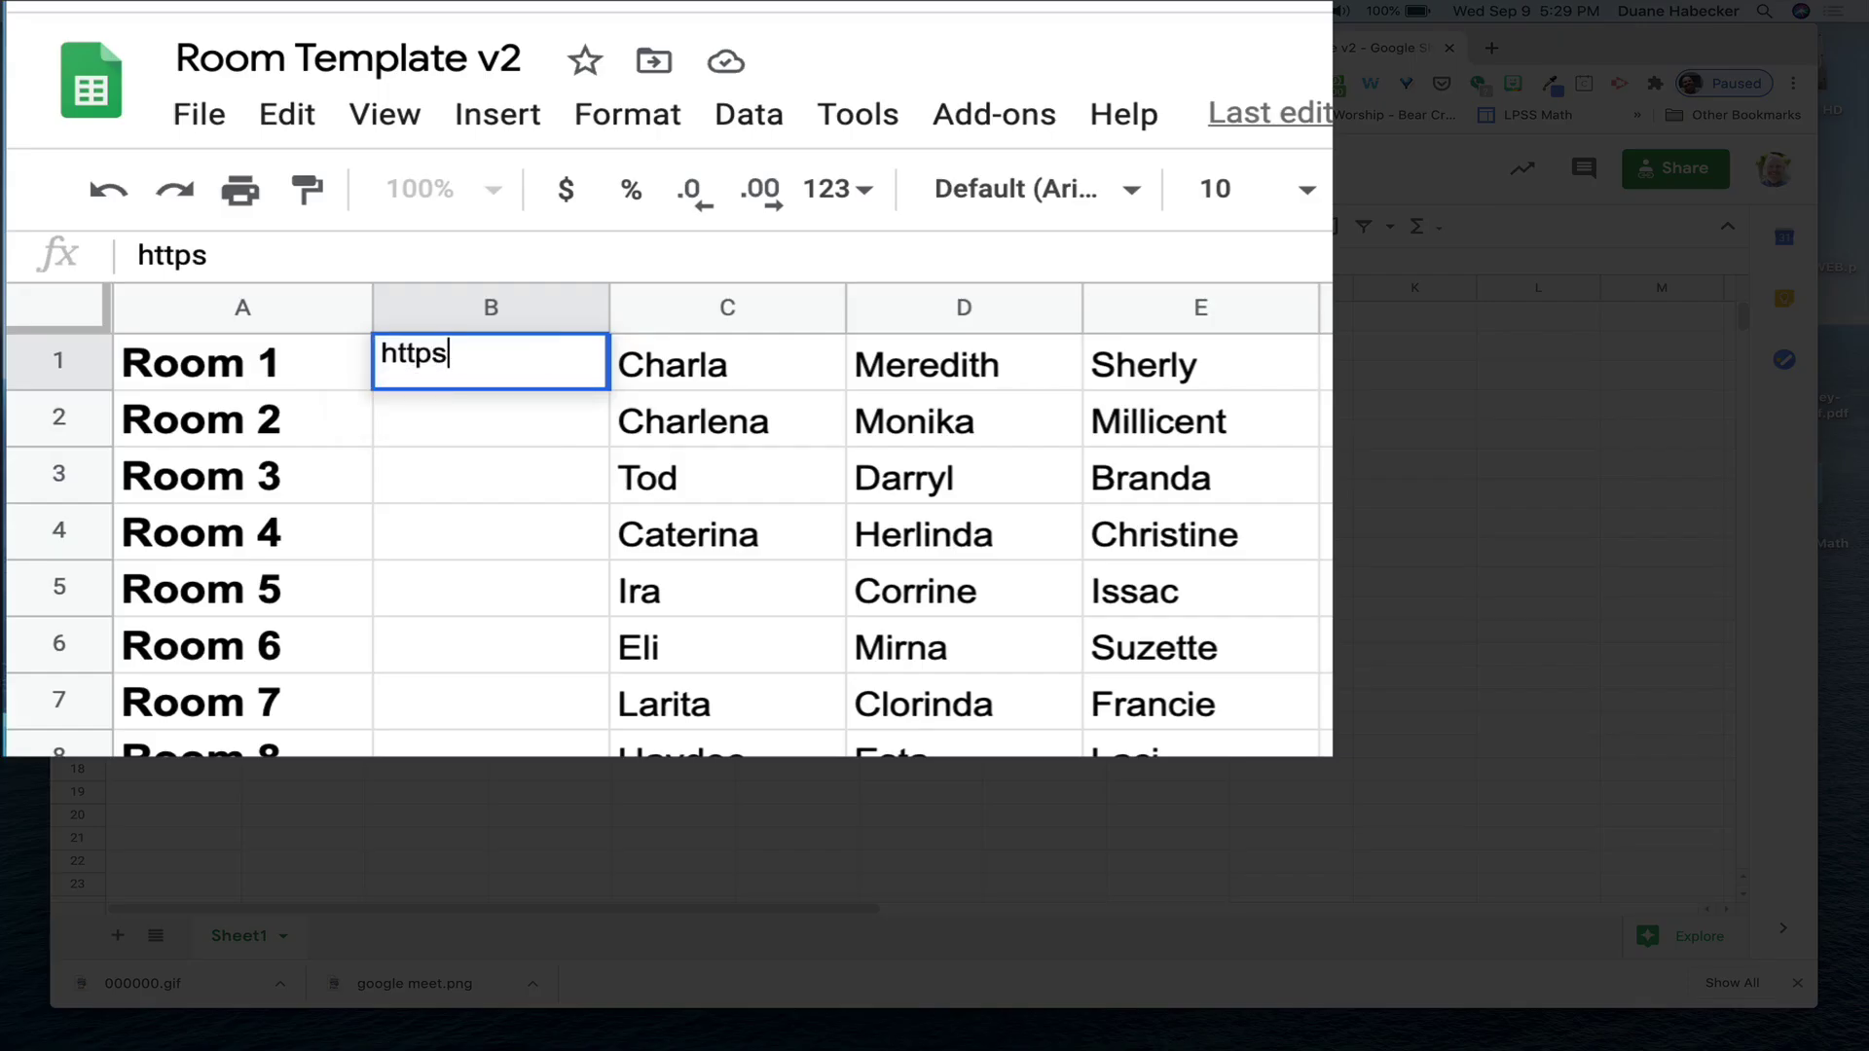
{"action": "type", "text": "://meet.goo"}
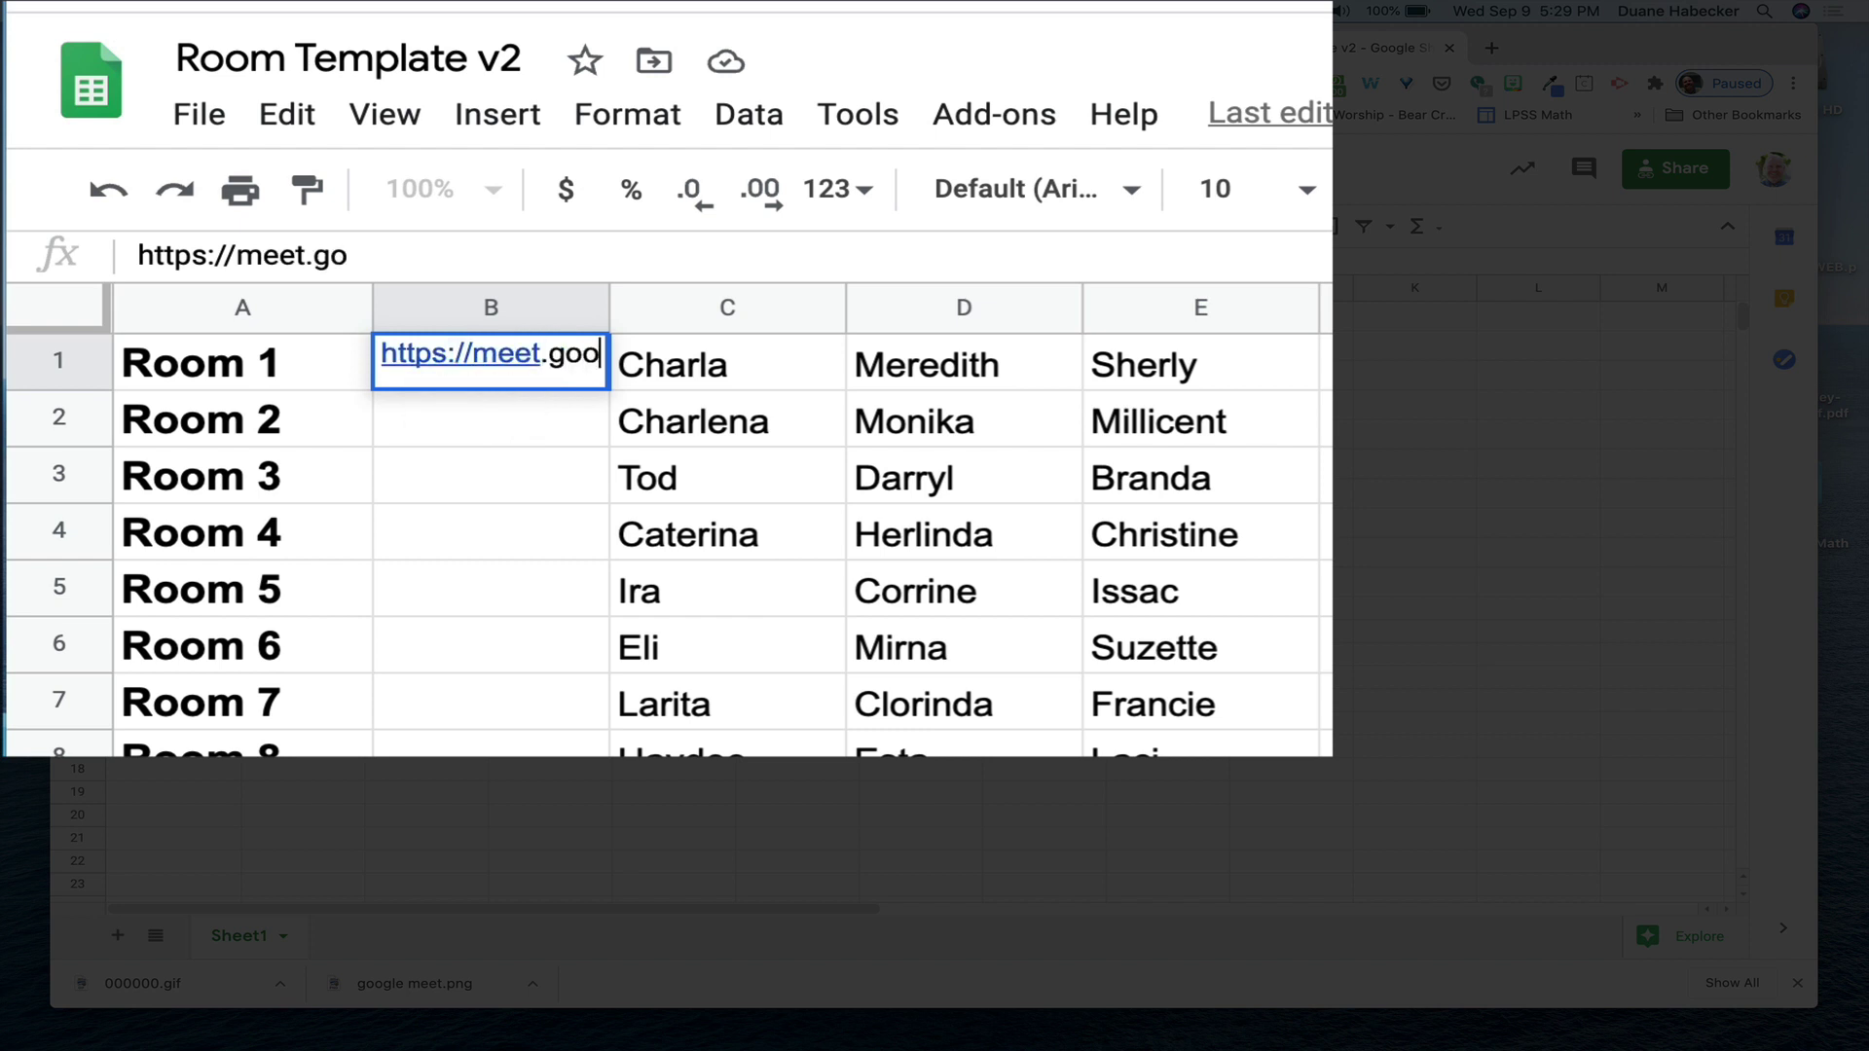
{"action": "type", "text": "gle.com/lookup/"}
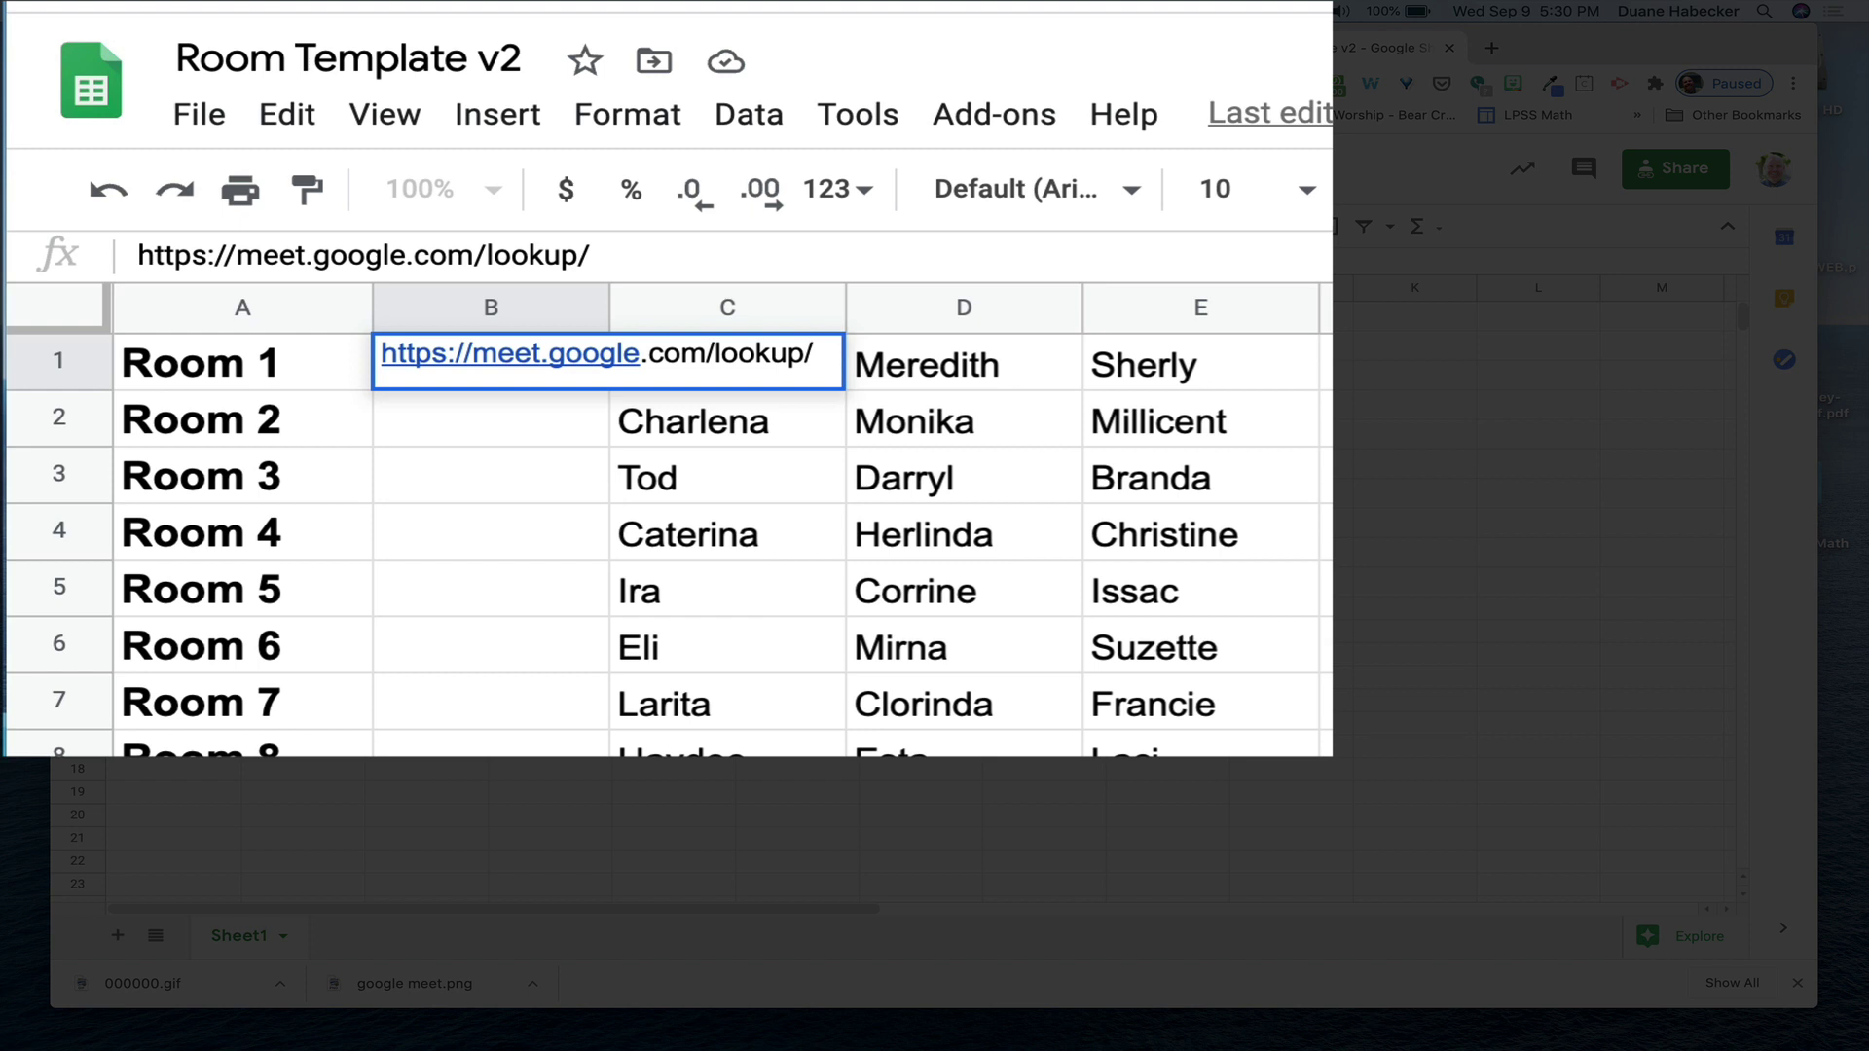
{"action": "type", "text": "emoRoom1"}
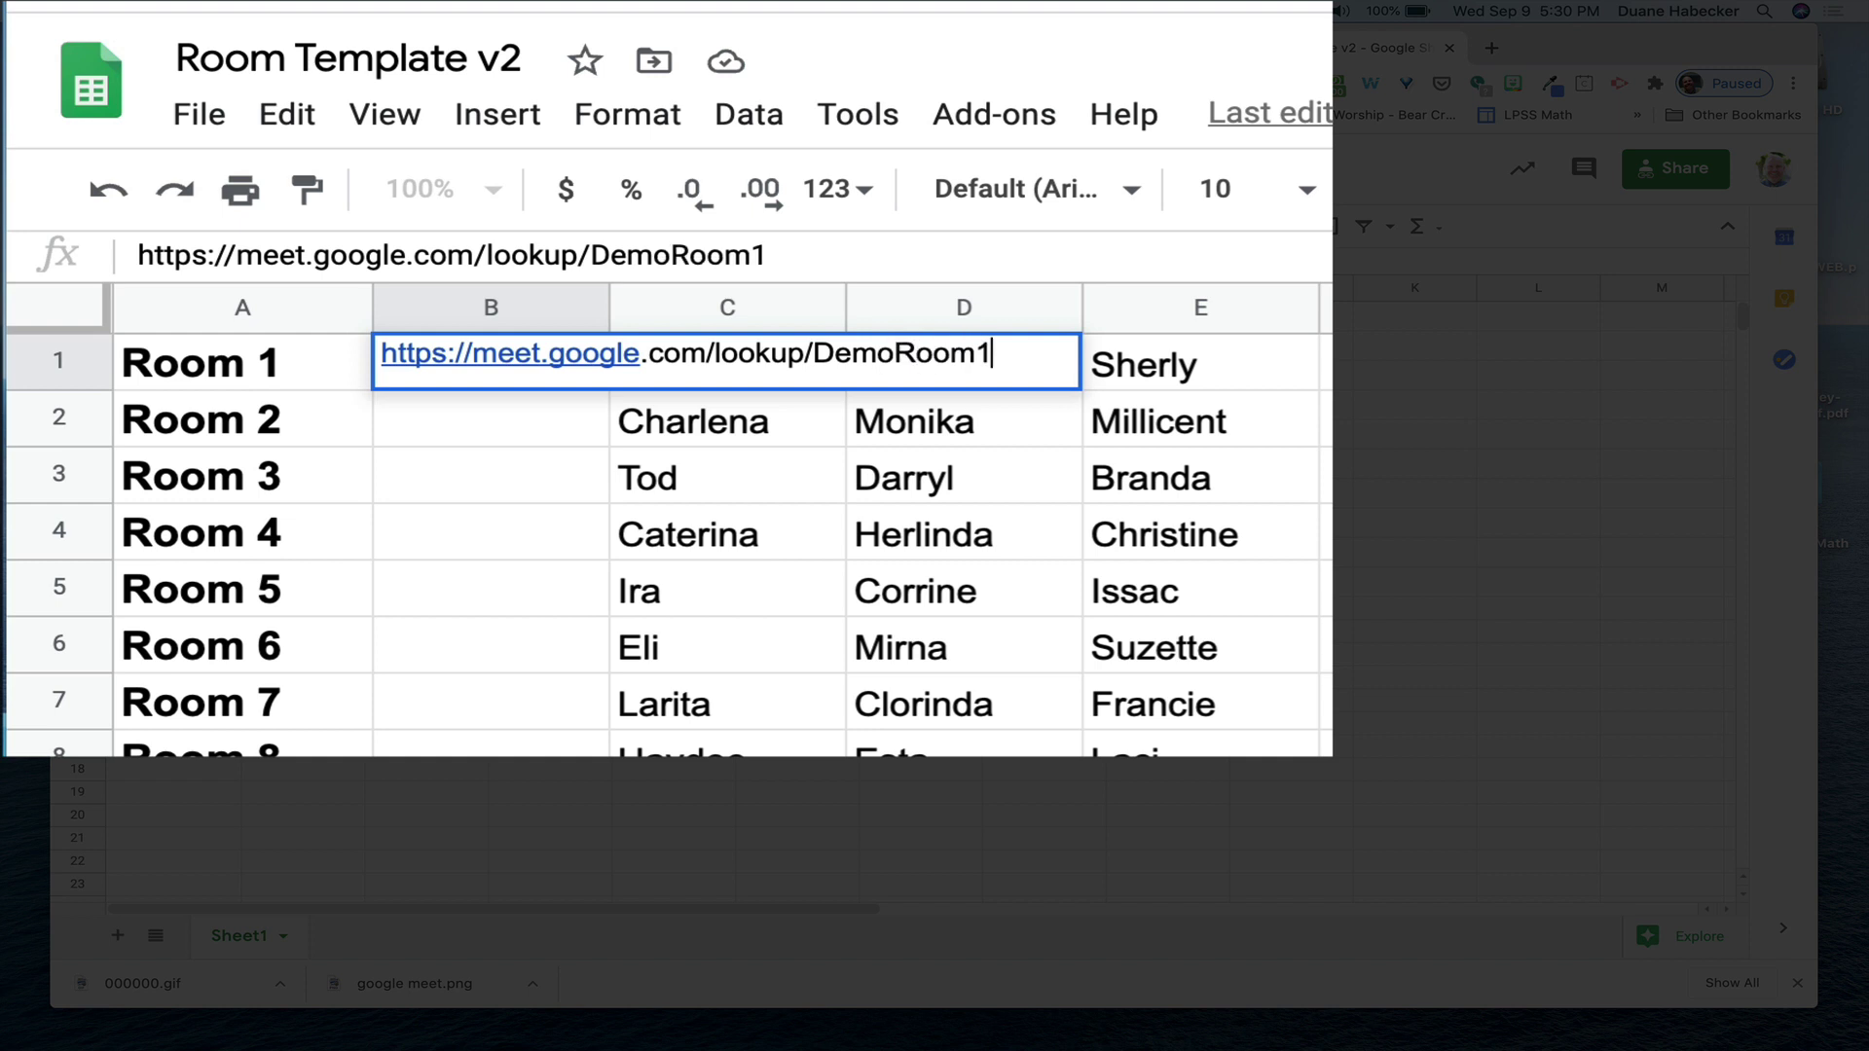
{"action": "key", "text": "Return"}
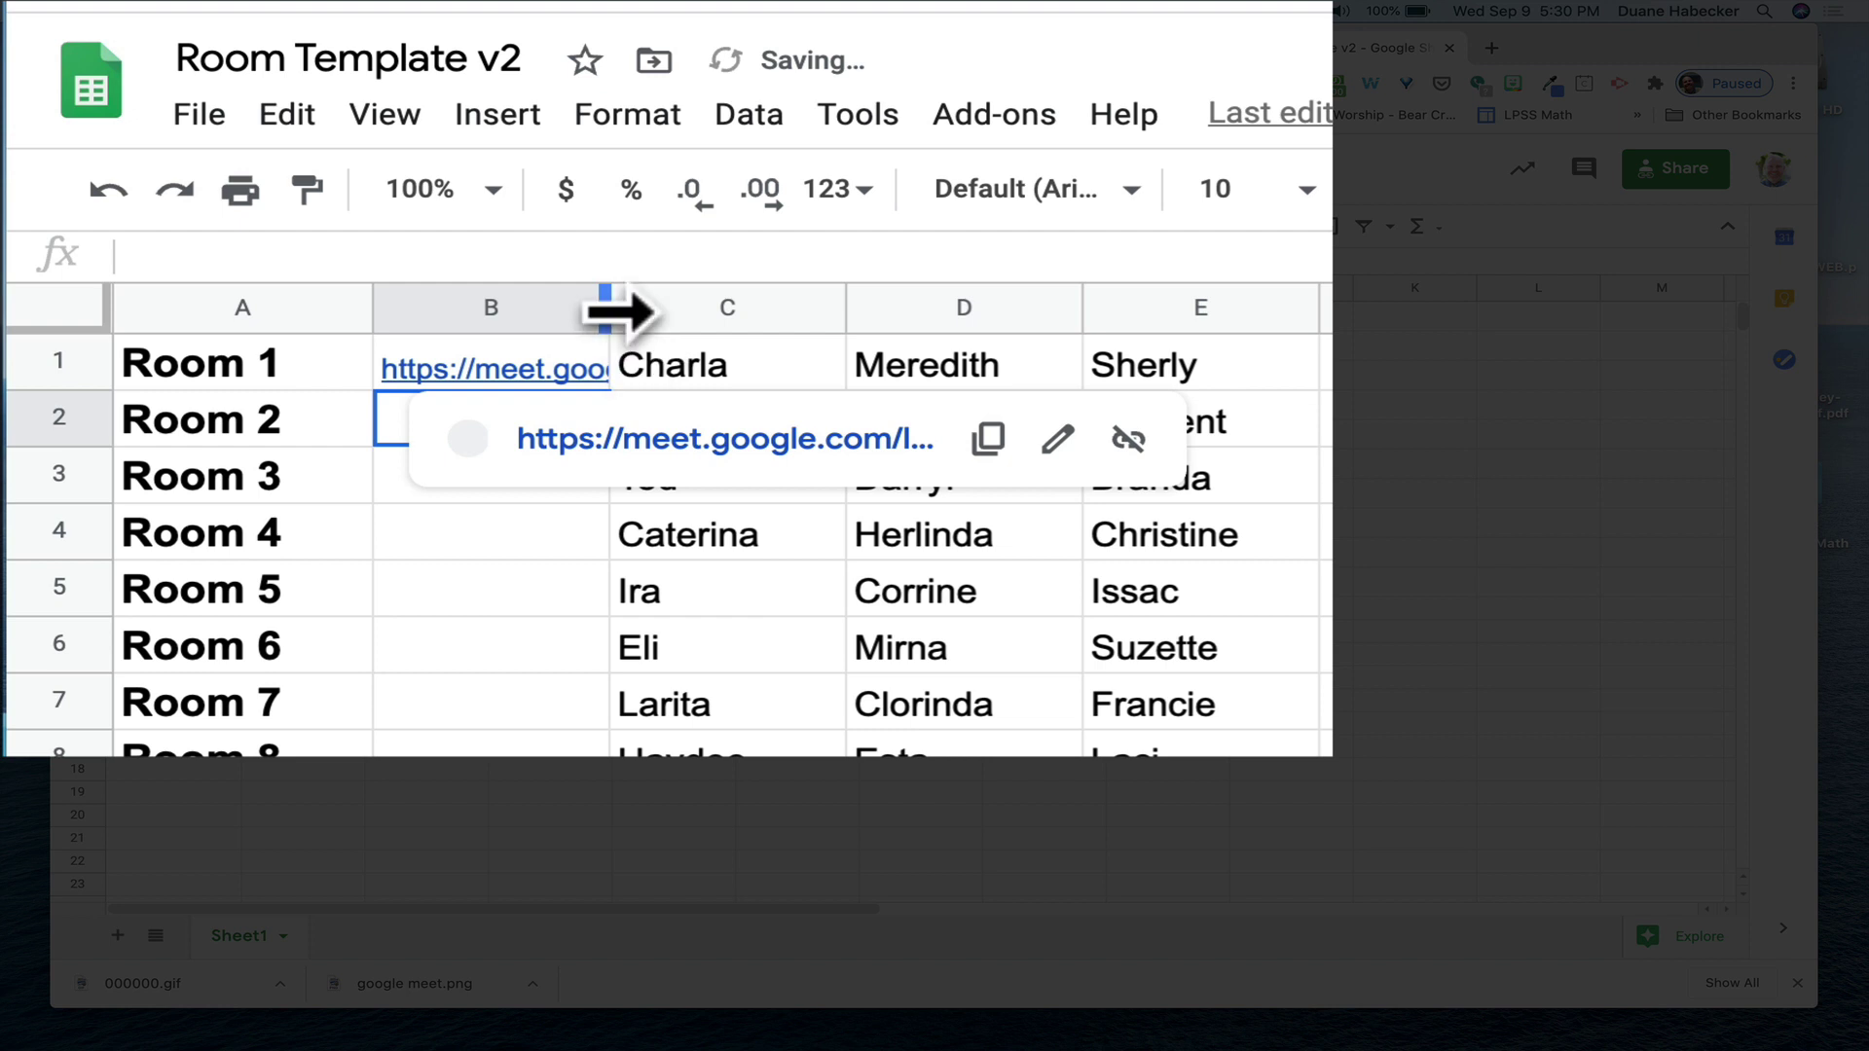
Step: Widen column B to fit the full address and remove the hyperlink from cell B1, keeping its plain text
{"action": "left_click_drag", "start_coordinate": [606, 308], "coordinate": [1273, 438]}
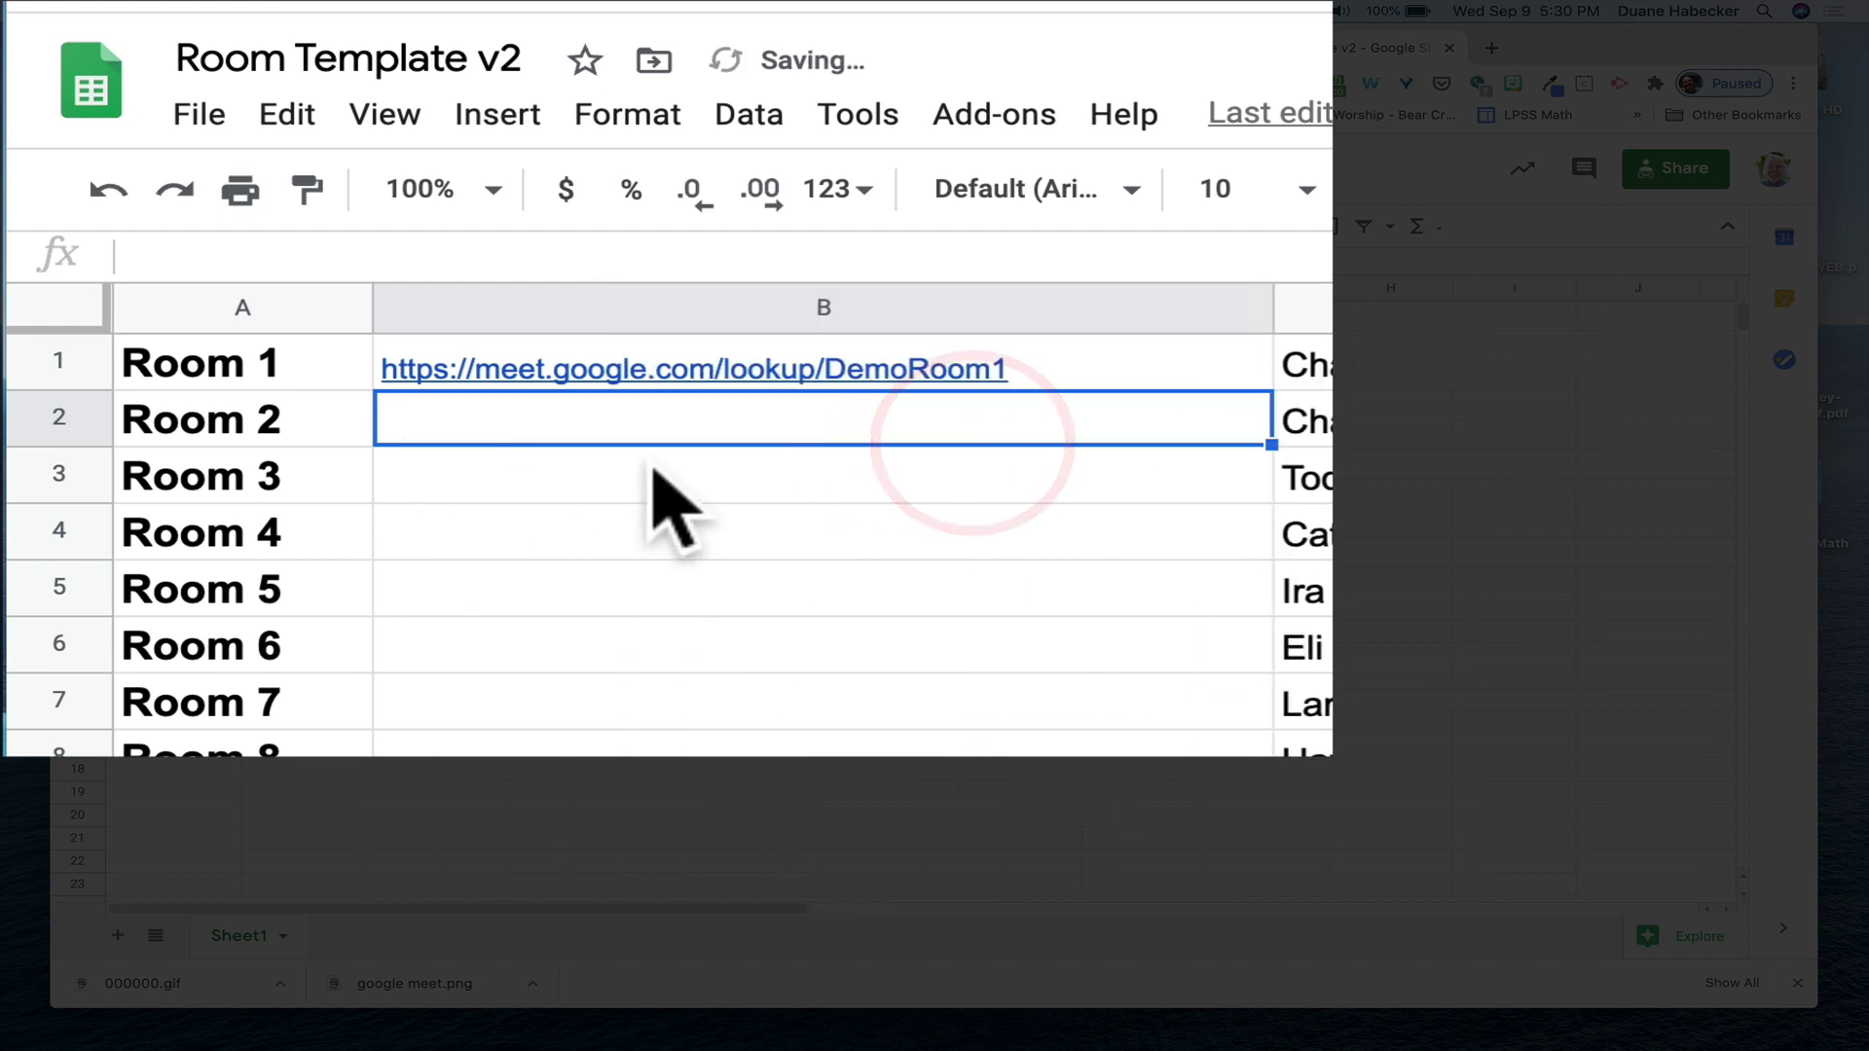
{"action": "left_click", "coordinate": [701, 367]}
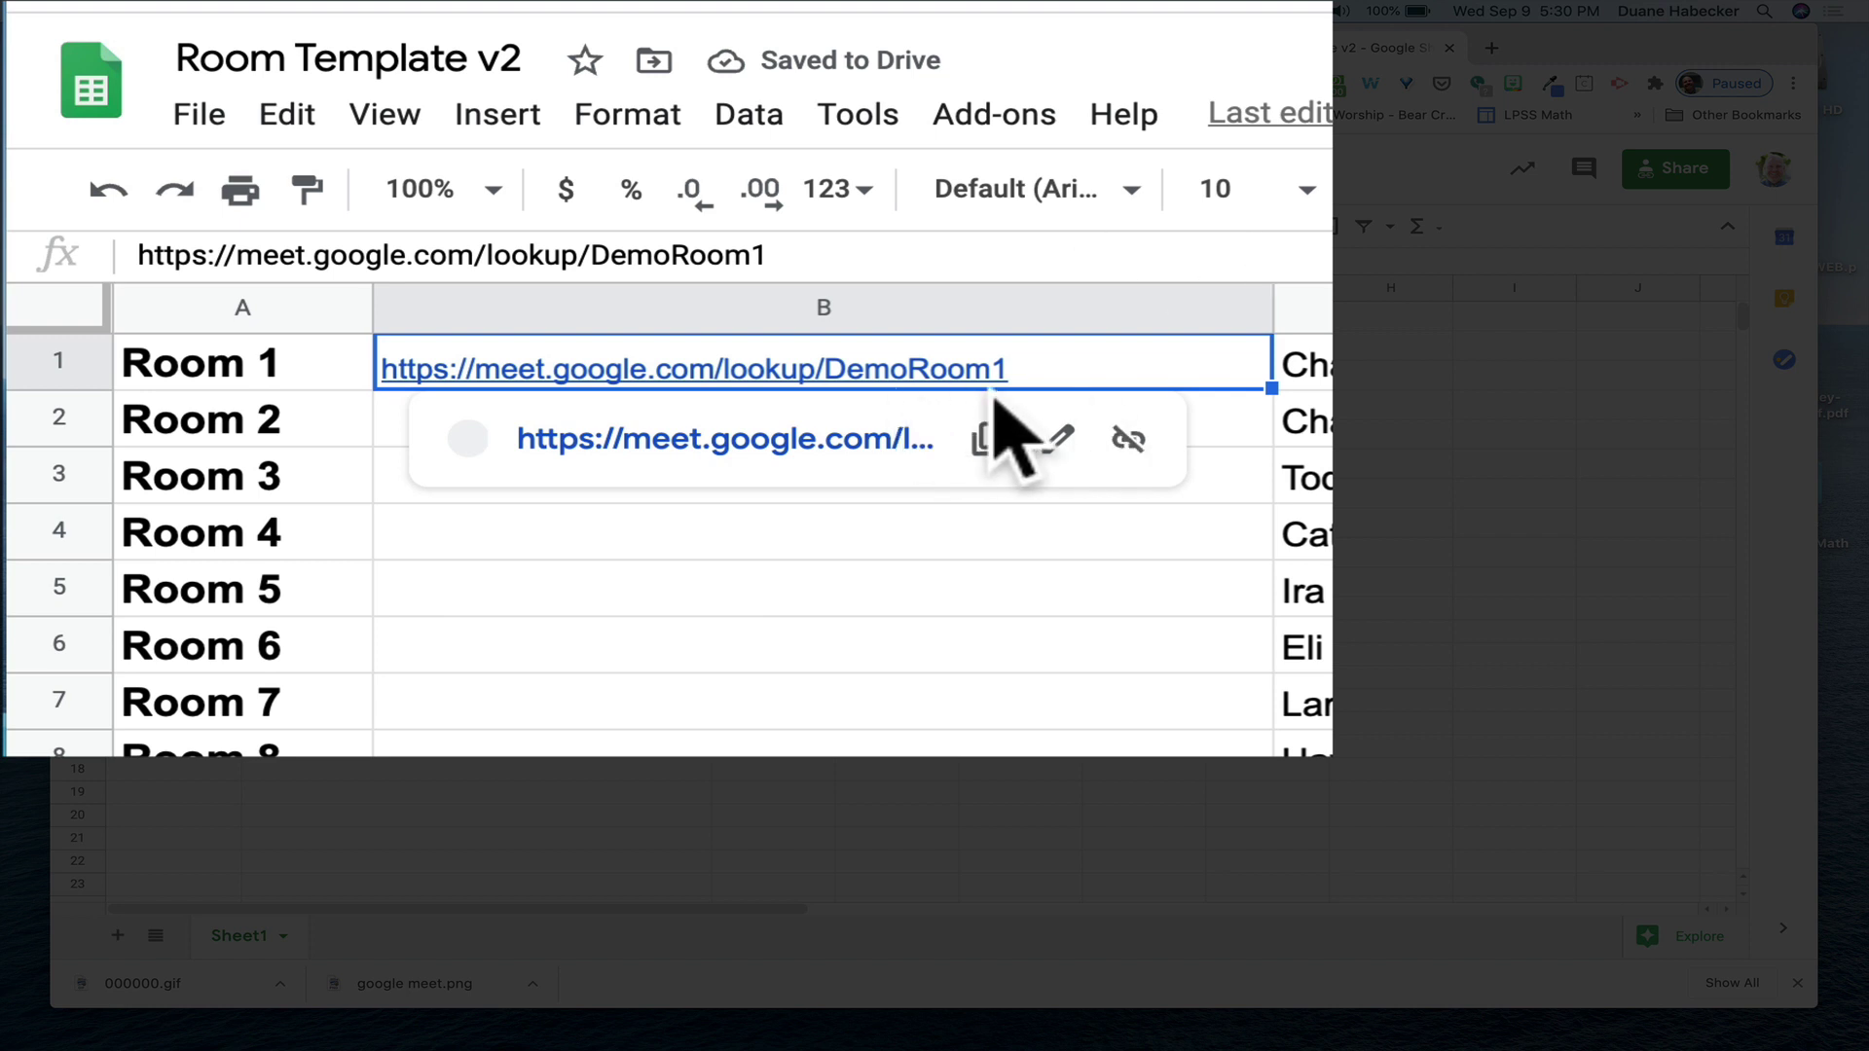
{"action": "left_click", "coordinate": [1128, 439]}
{"action": "left_click", "coordinate": [1033, 524]}
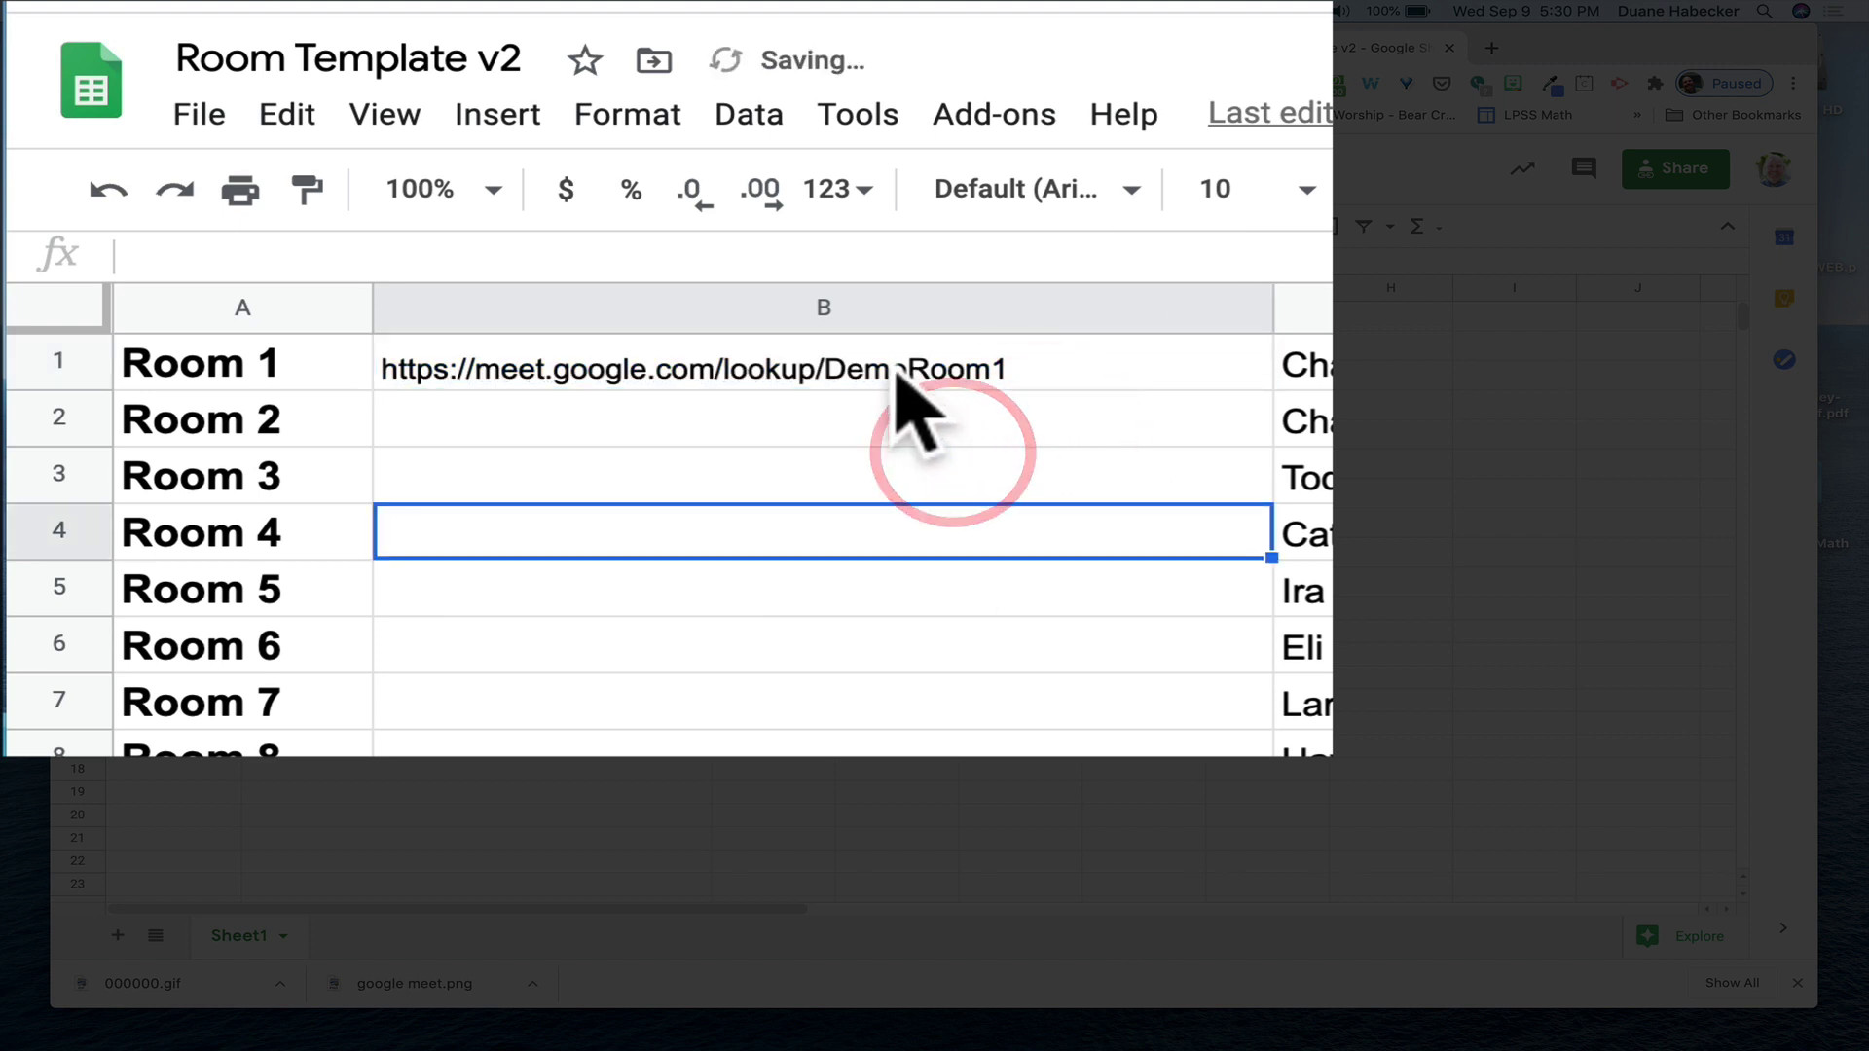
Step: Autofill the Room 1 address from B1 down to B10 so the room numbers run from DemoRoom1 to DemoRoom10
{"action": "left_click", "coordinate": [973, 375]}
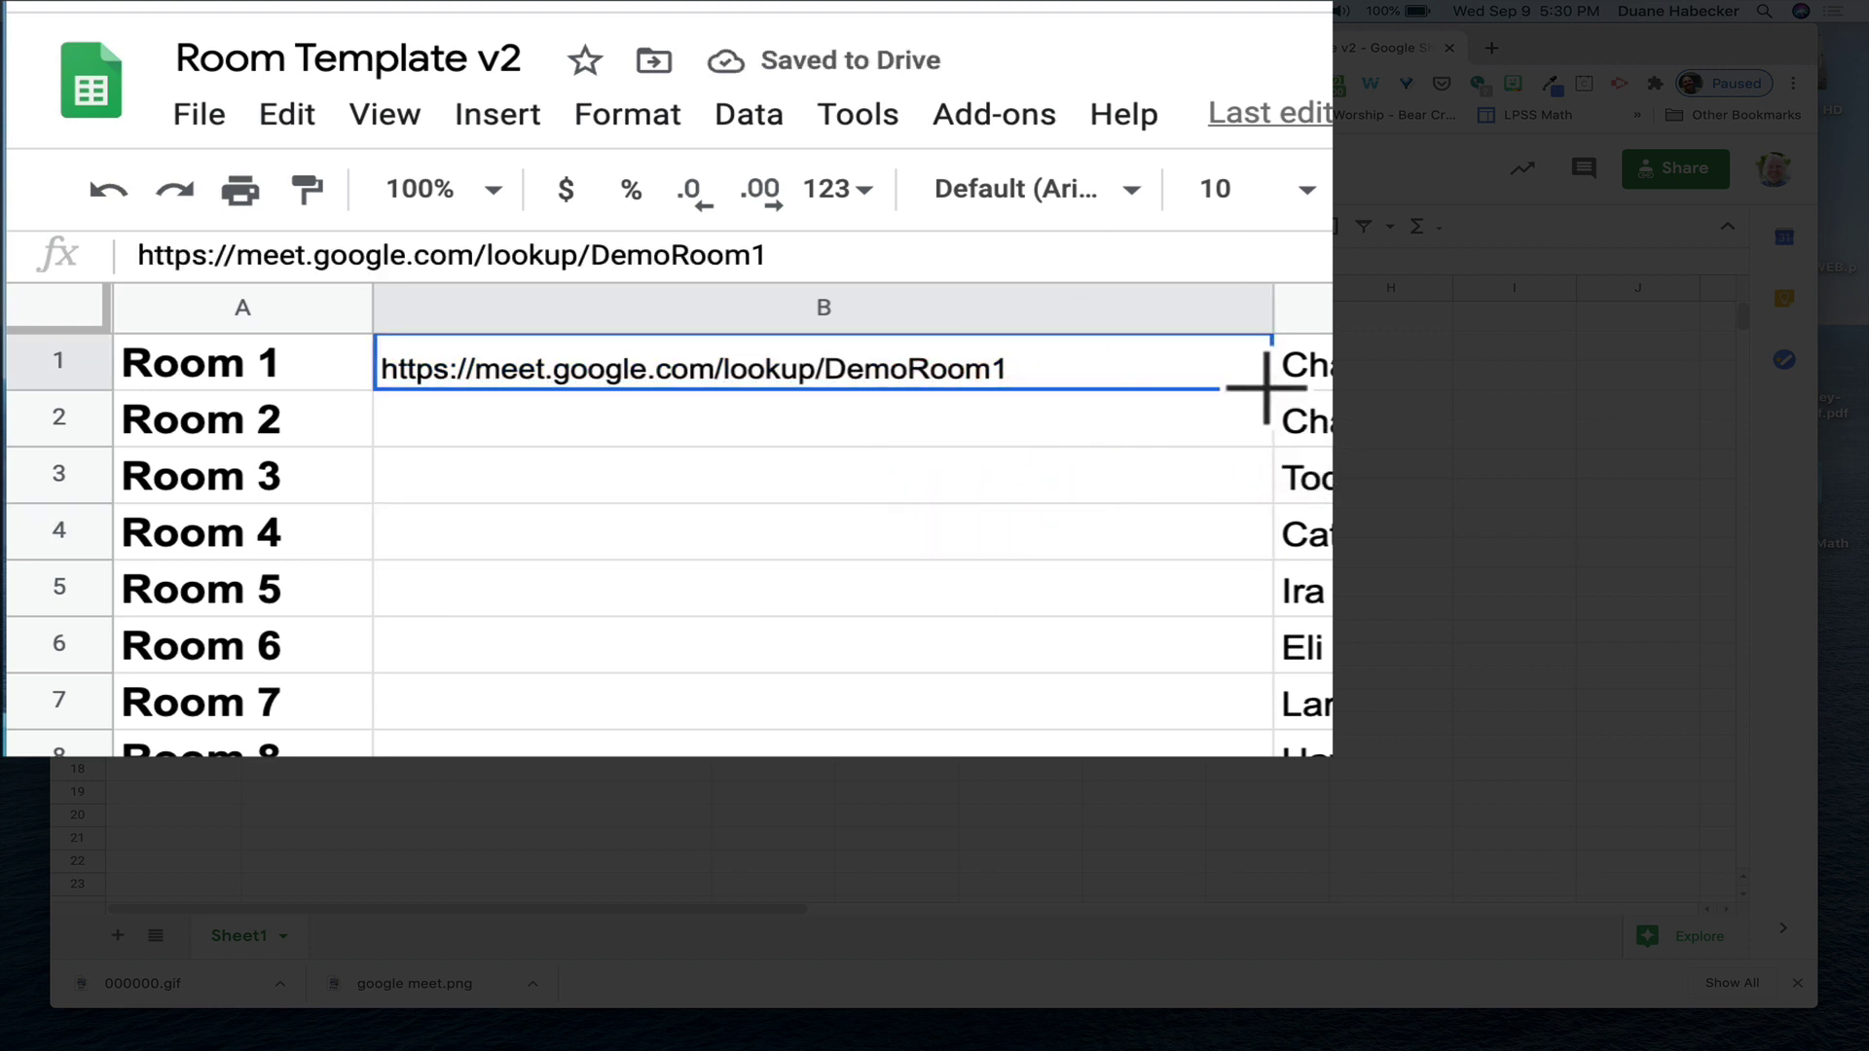
{"action": "left_click_drag", "start_coordinate": [1271, 387], "coordinate": [1165, 883]}
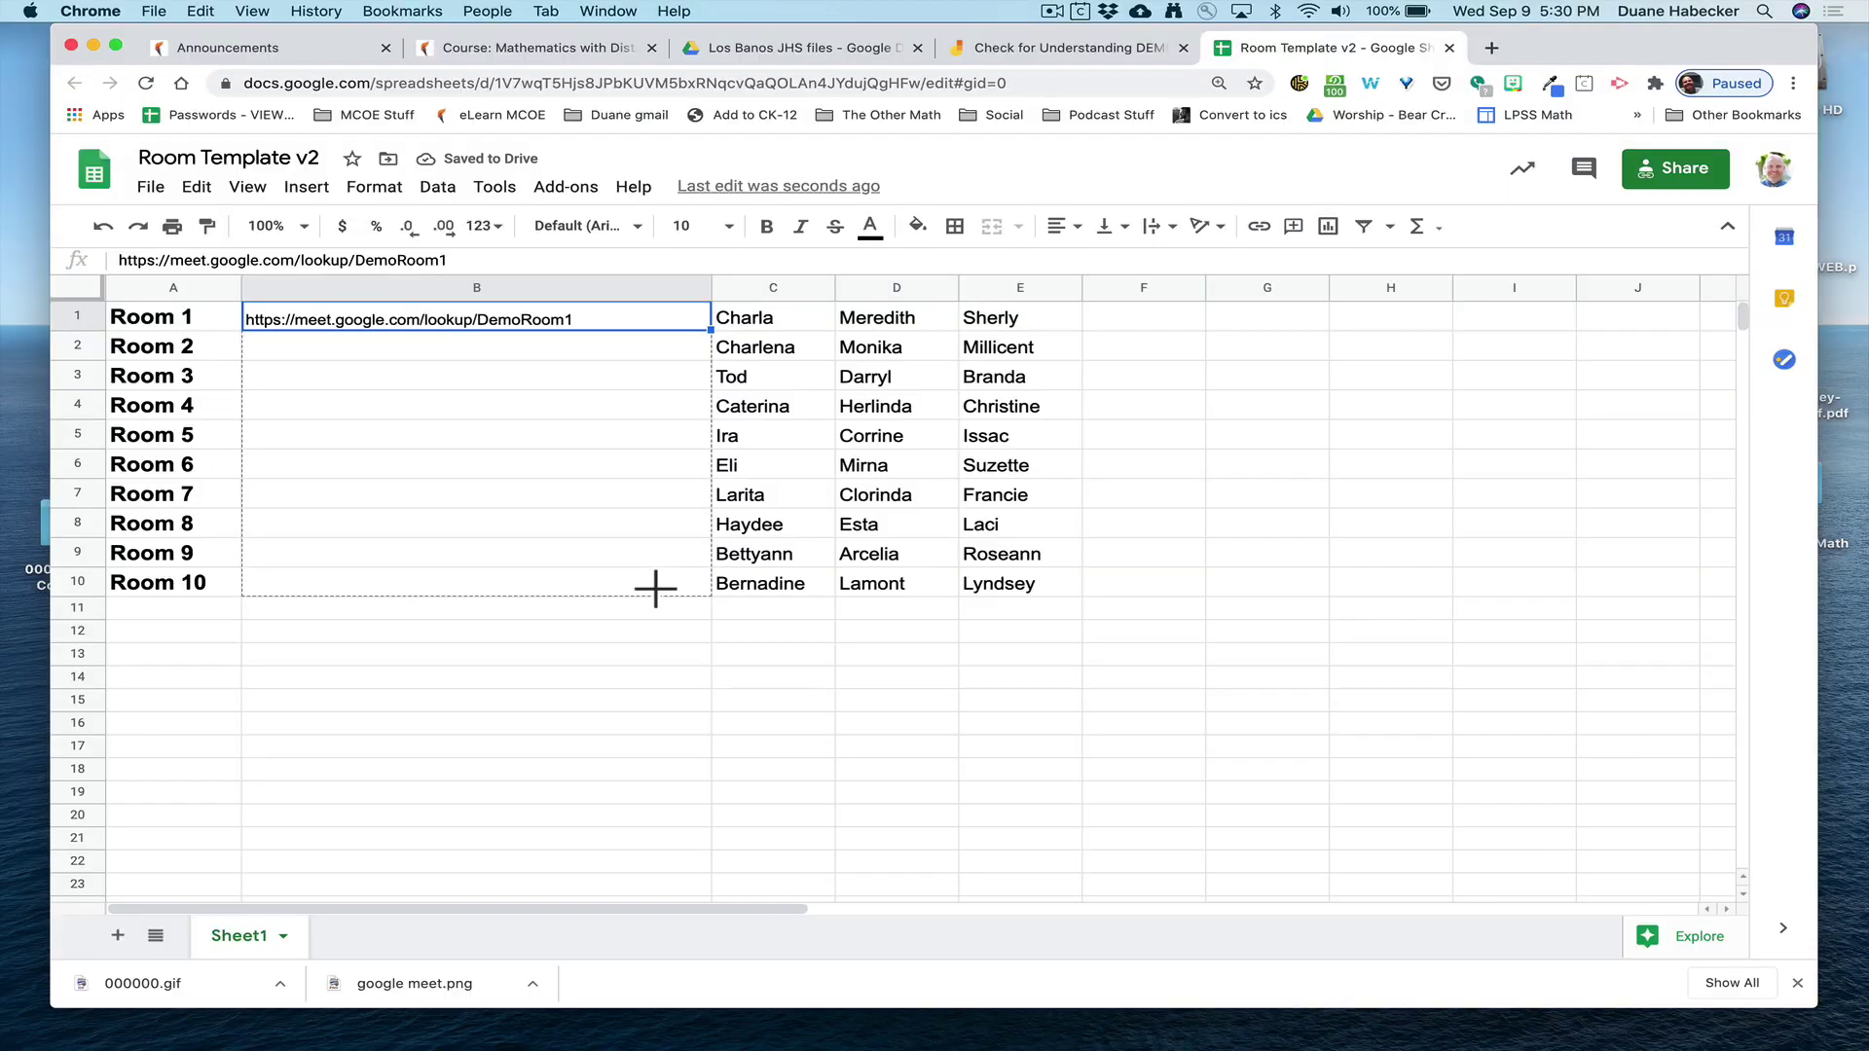
{"action": "left_click_drag", "start_coordinate": [656, 581], "coordinate": [656, 581]}
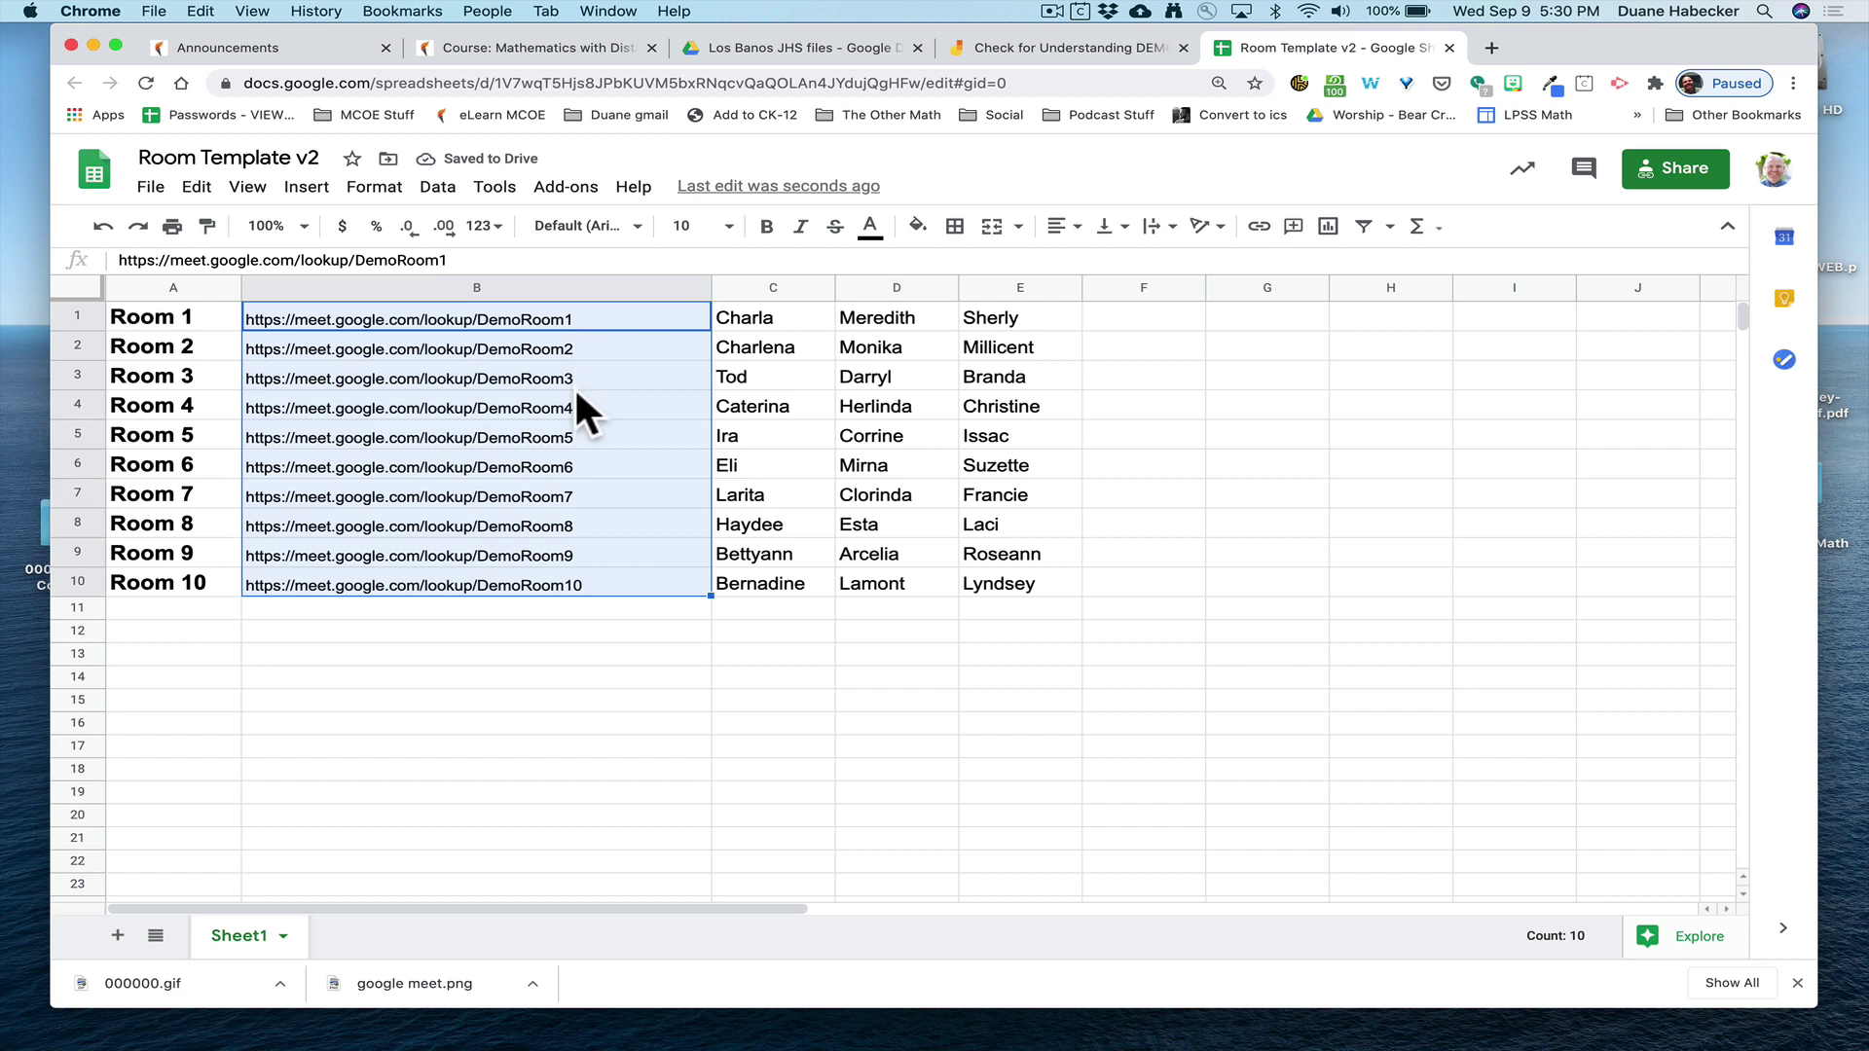
{"action": "left_click", "coordinate": [560, 613]}
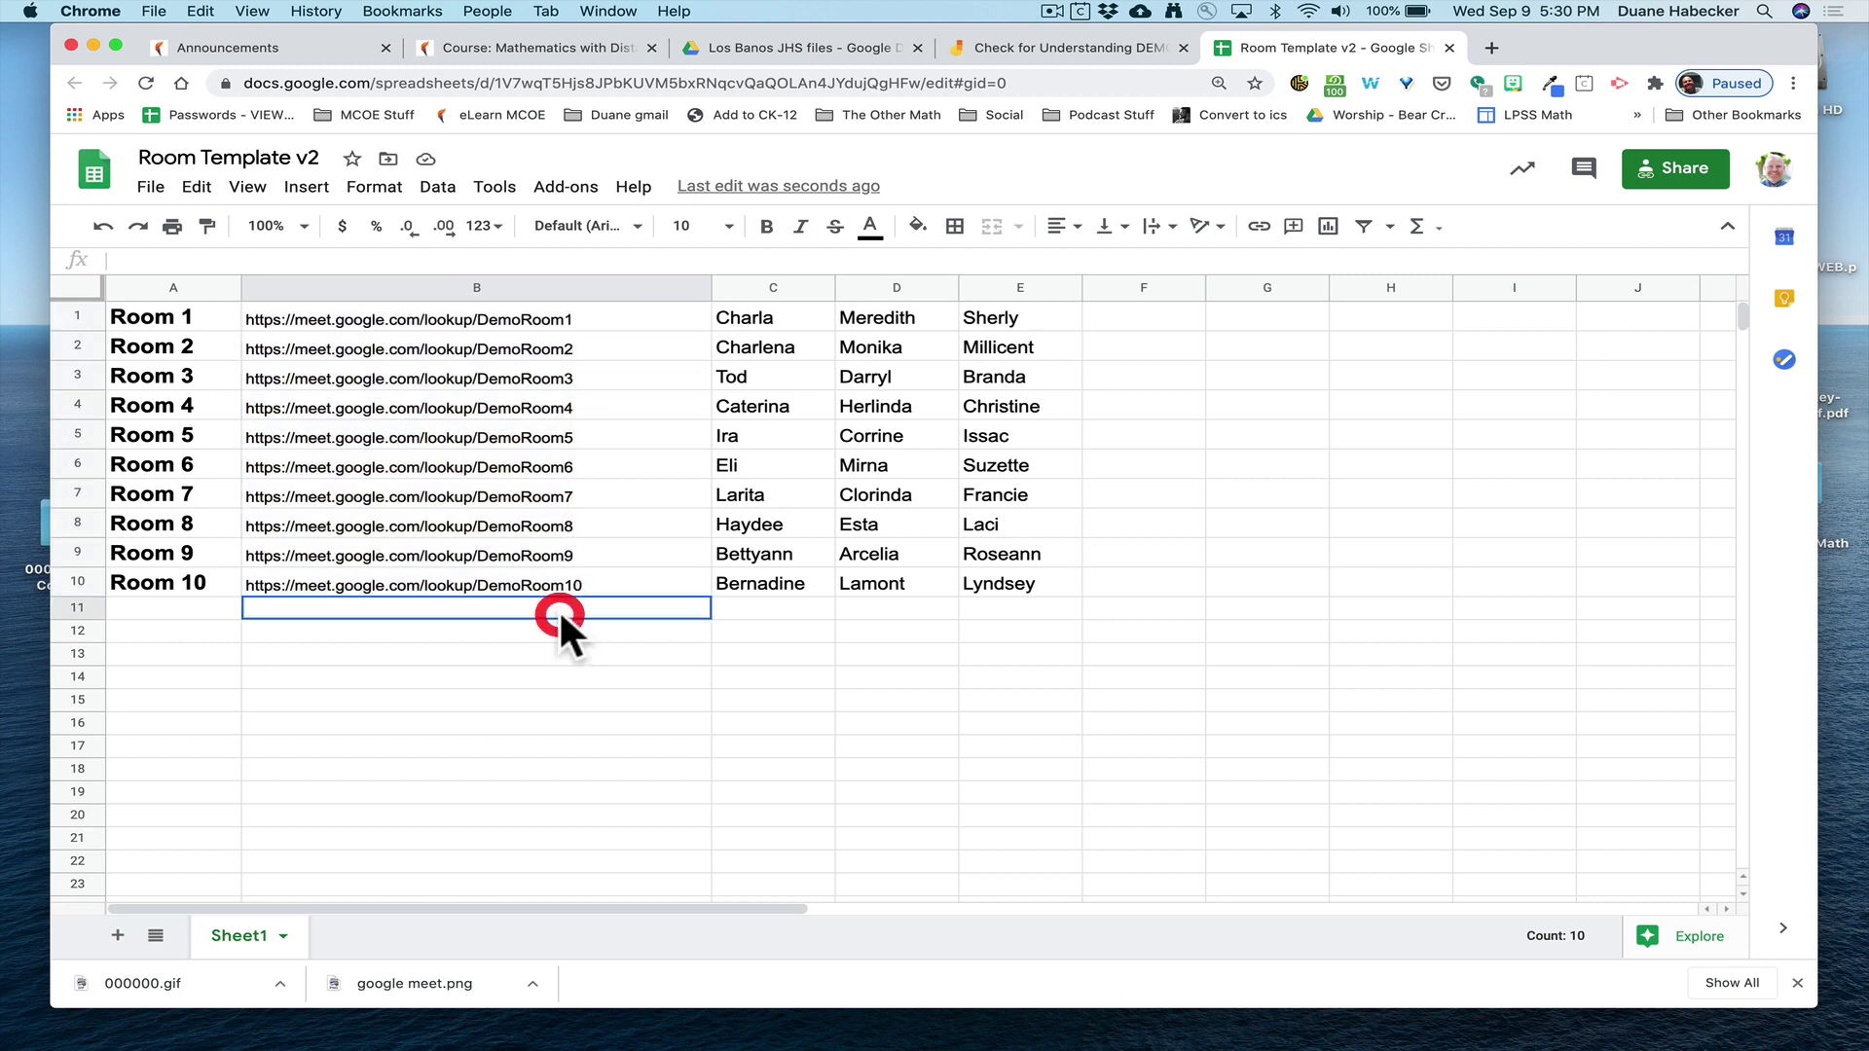
Step: Re-enter the existing address in each cell from B1 to B10 to turn them all into clickable hyperlinks
{"action": "left_click", "coordinate": [382, 316]}
{"action": "left_click", "coordinate": [379, 370]}
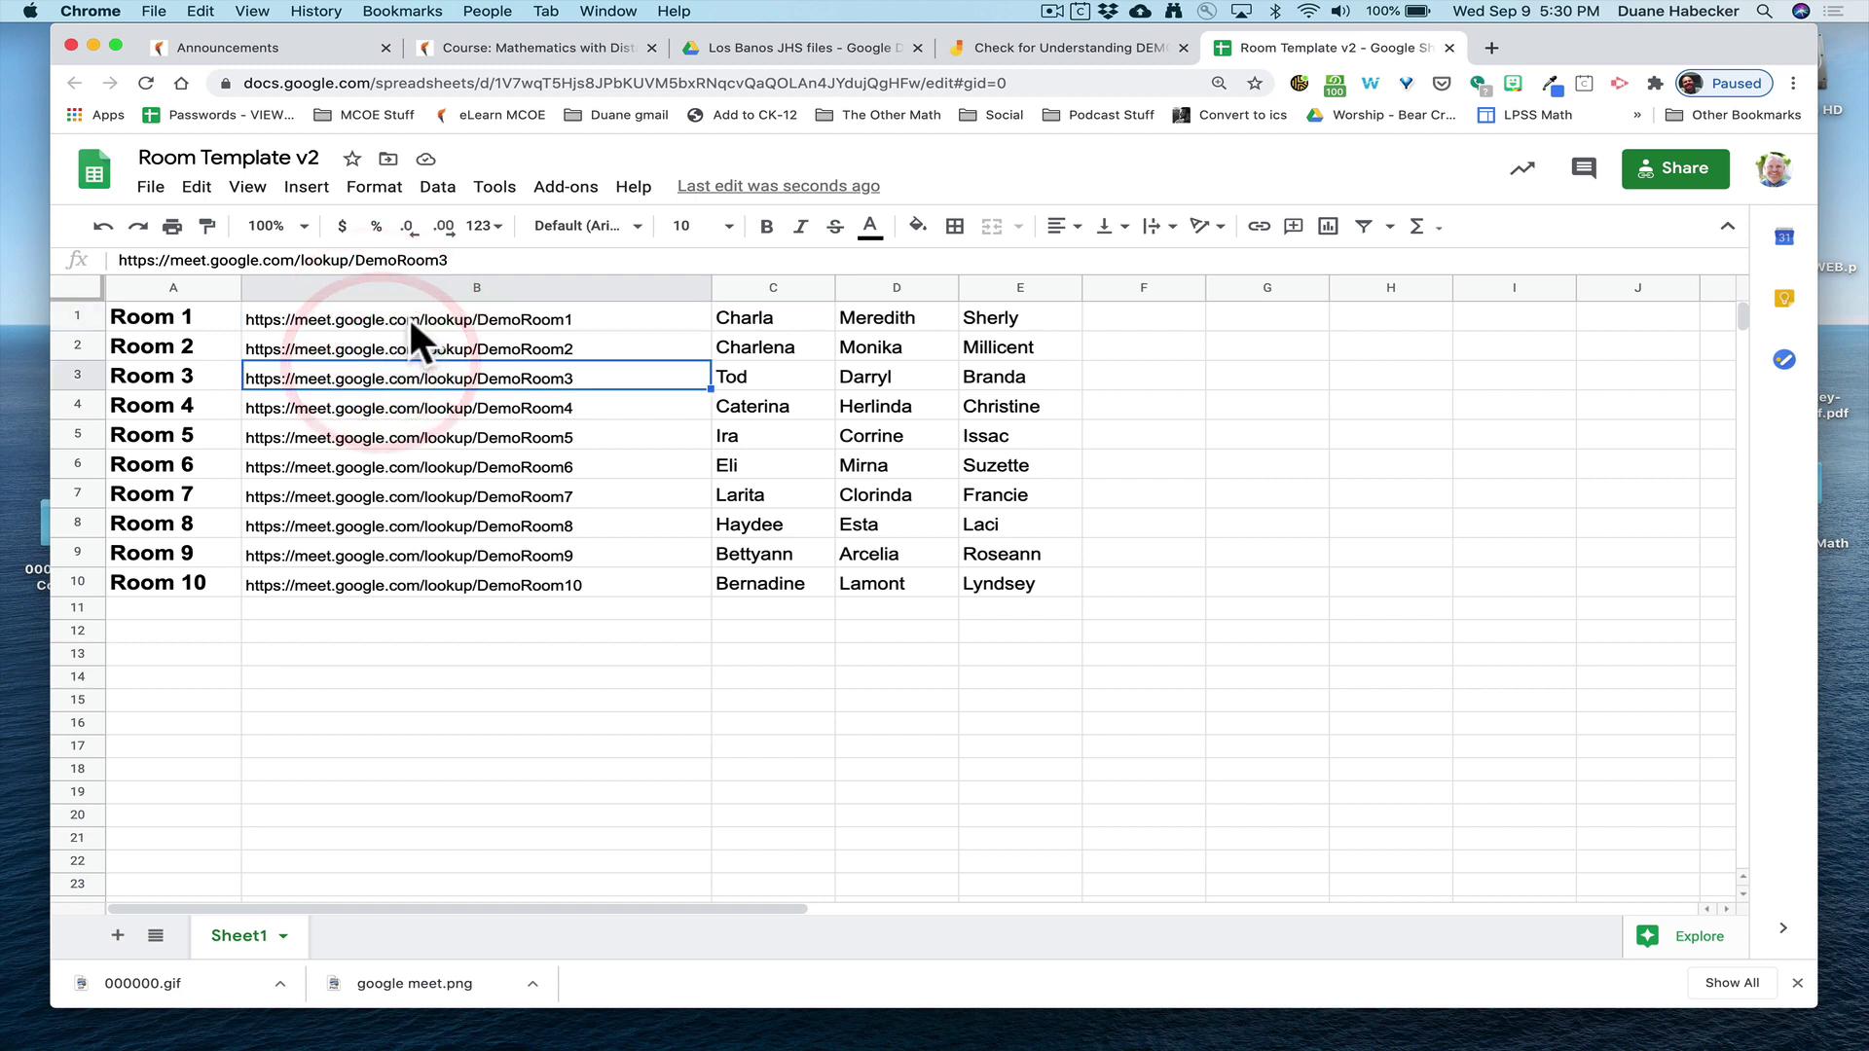
{"action": "left_click", "coordinate": [409, 321]}
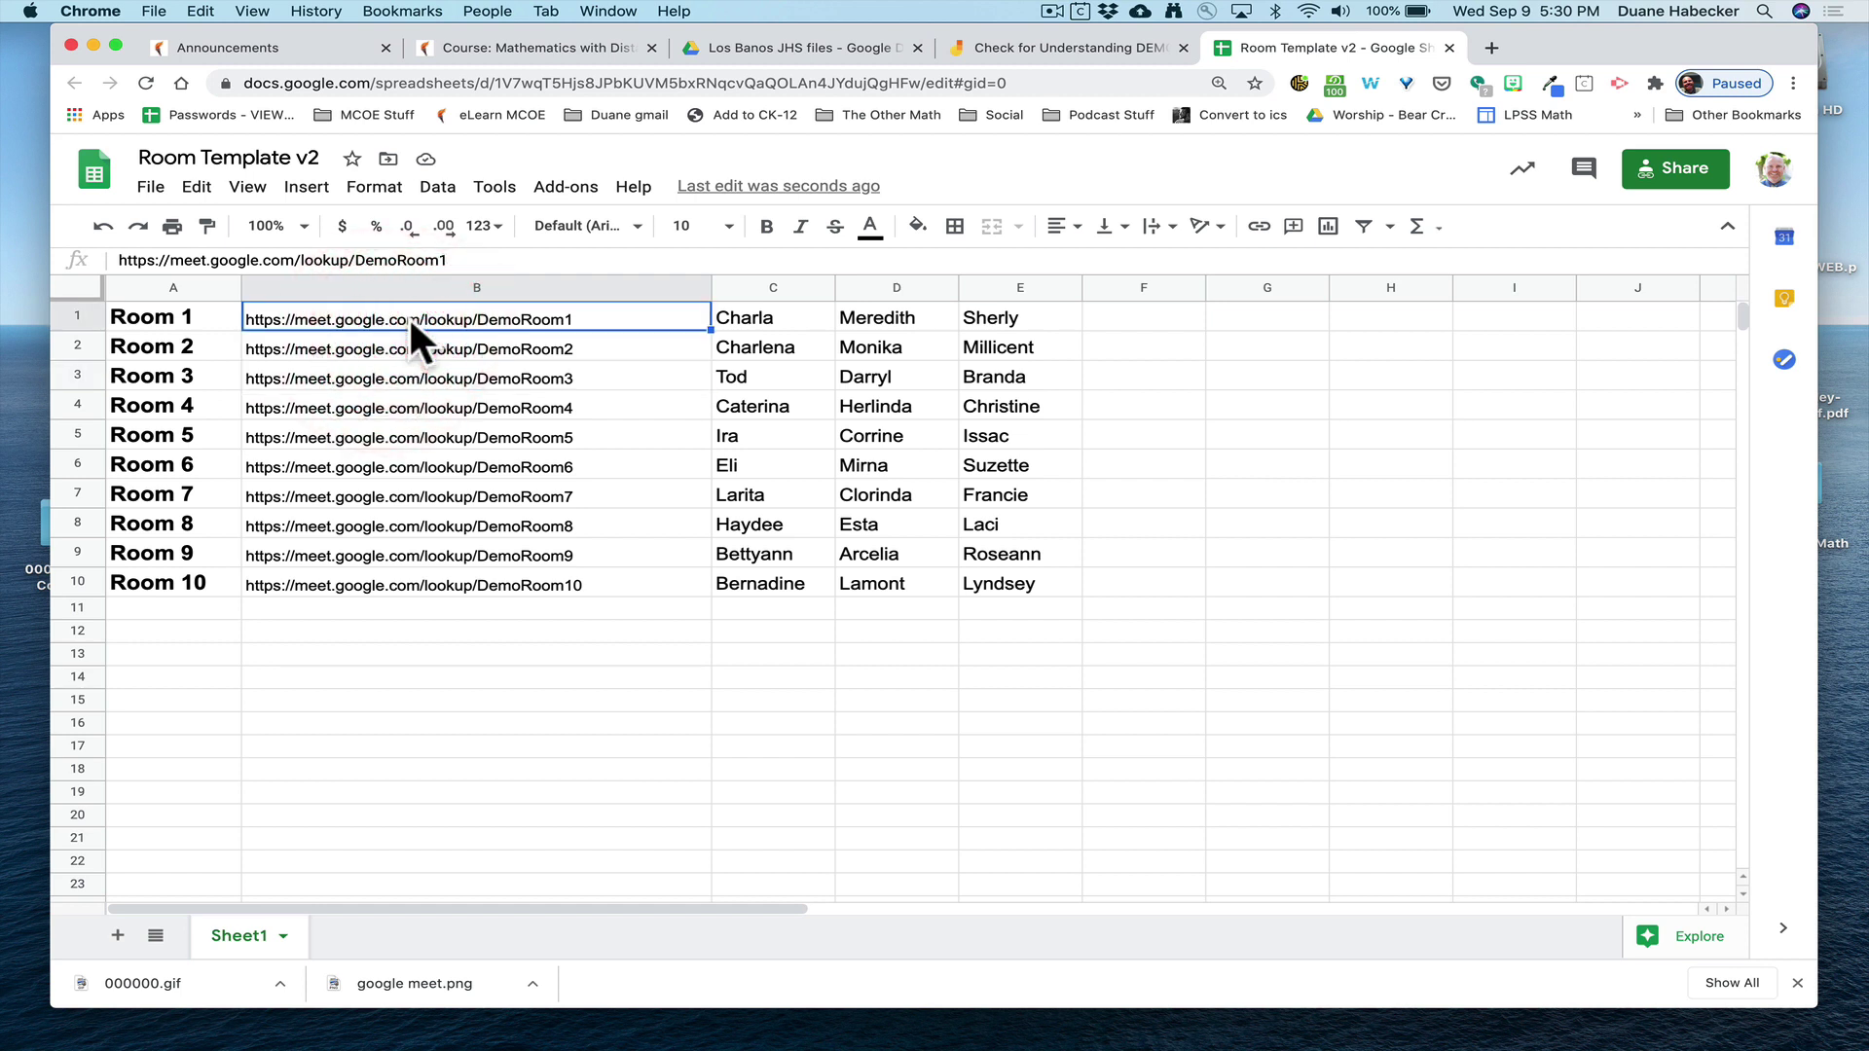
{"action": "left_click", "coordinate": [394, 329]}
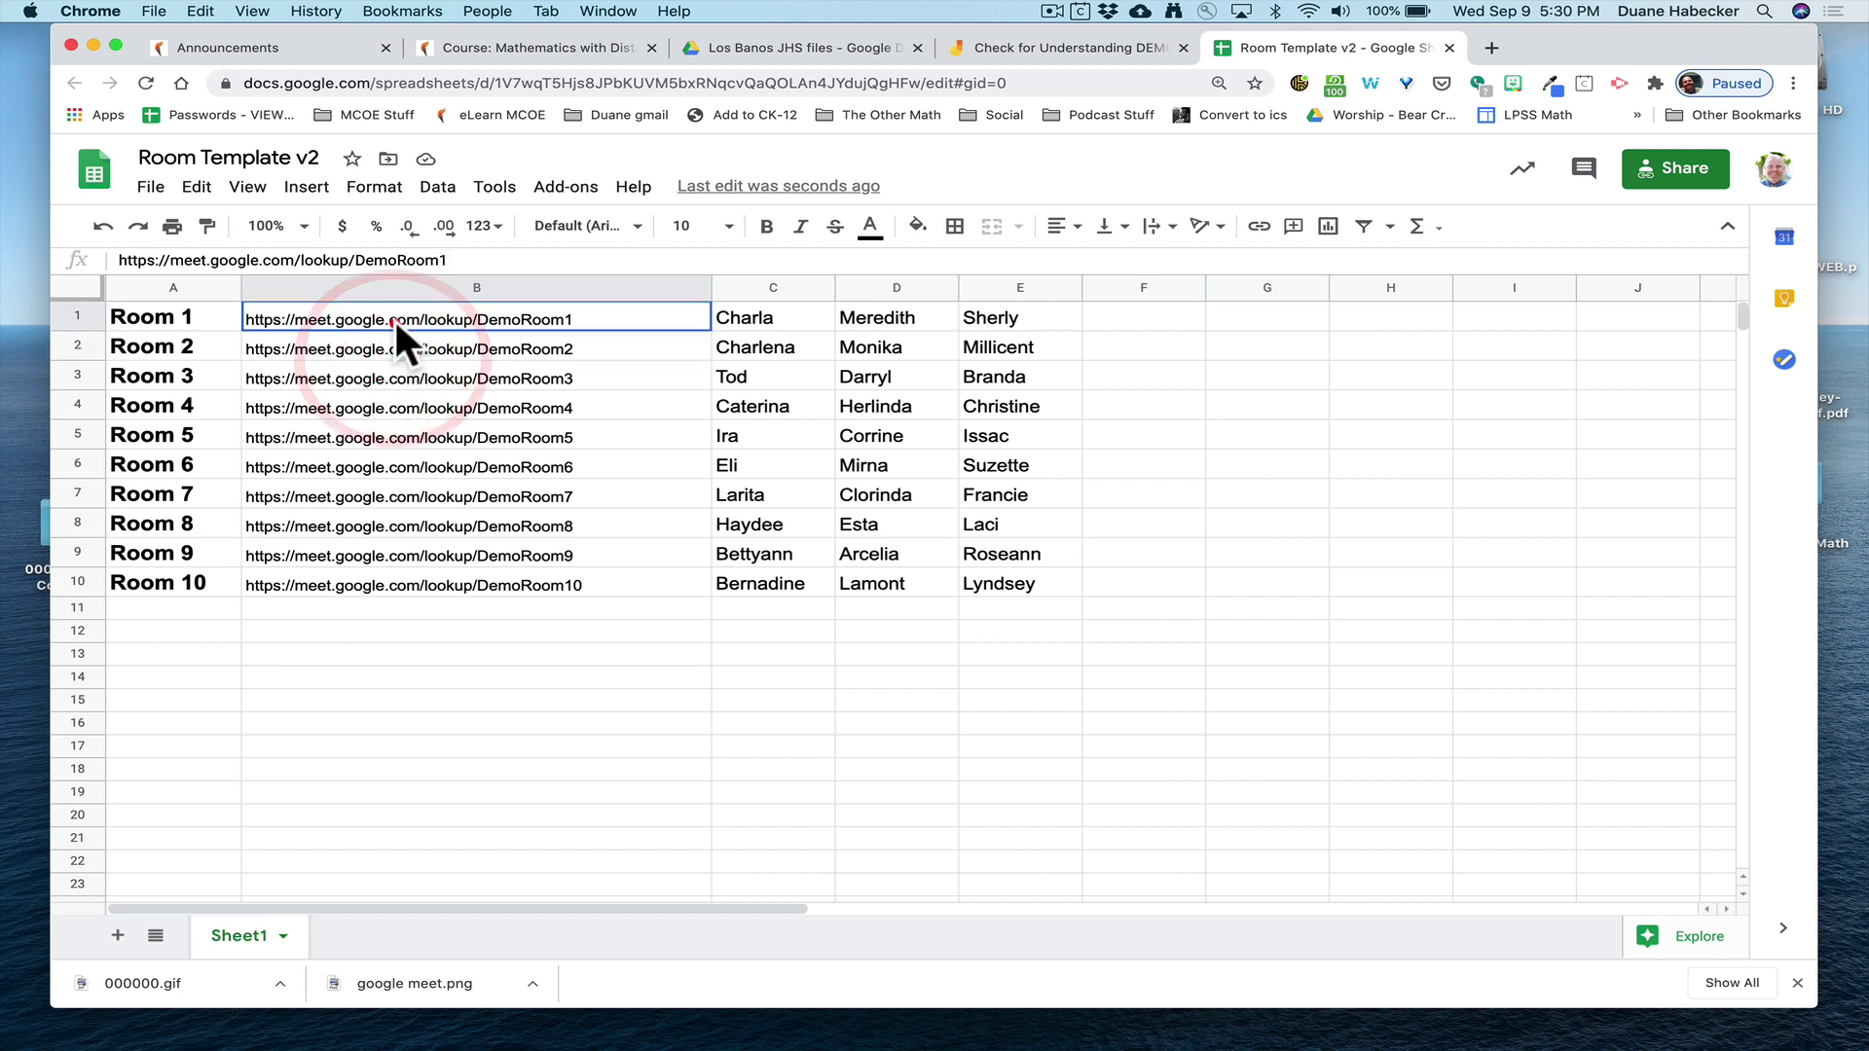
{"action": "key", "text": "Return"}
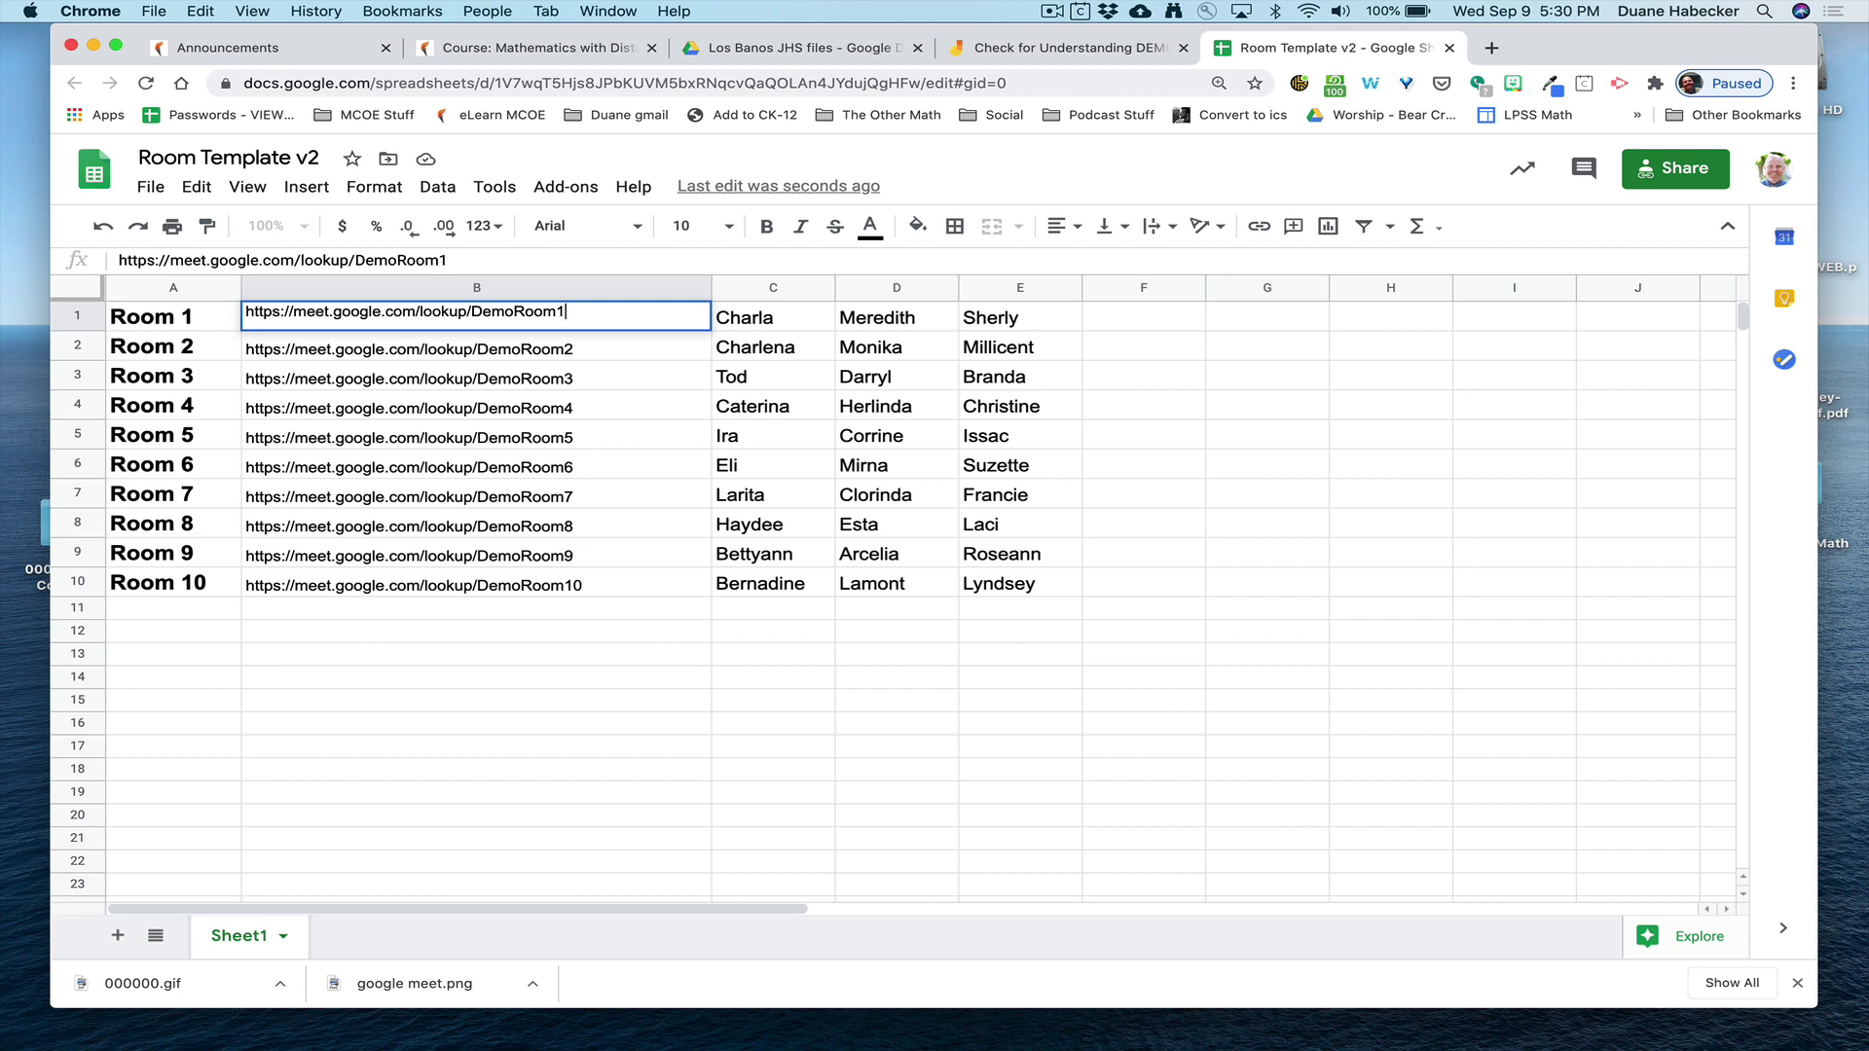
{"action": "key", "text": "Return"}
{"action": "key", "text": "Return"}
{"action": "key", "text": "Return"}
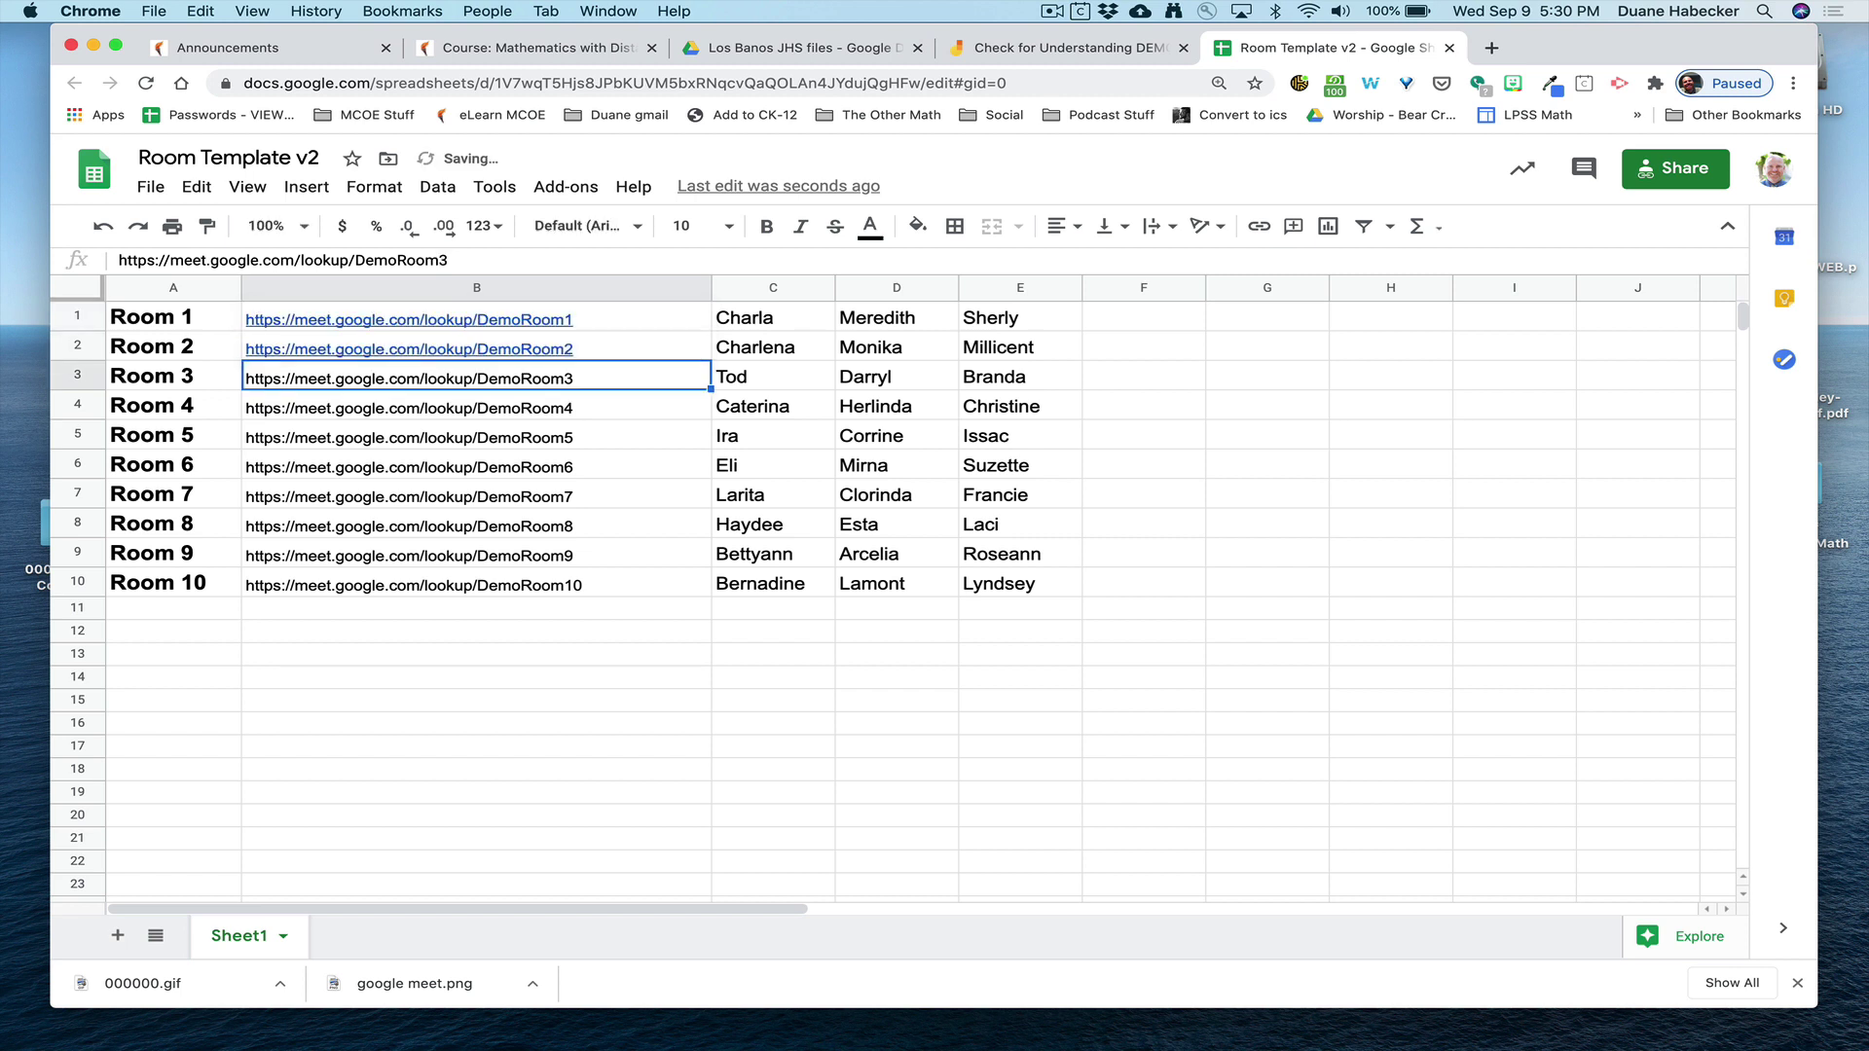
{"action": "key", "text": "Return"}
{"action": "key", "text": "Return"}
{"action": "key", "text": "Return"}
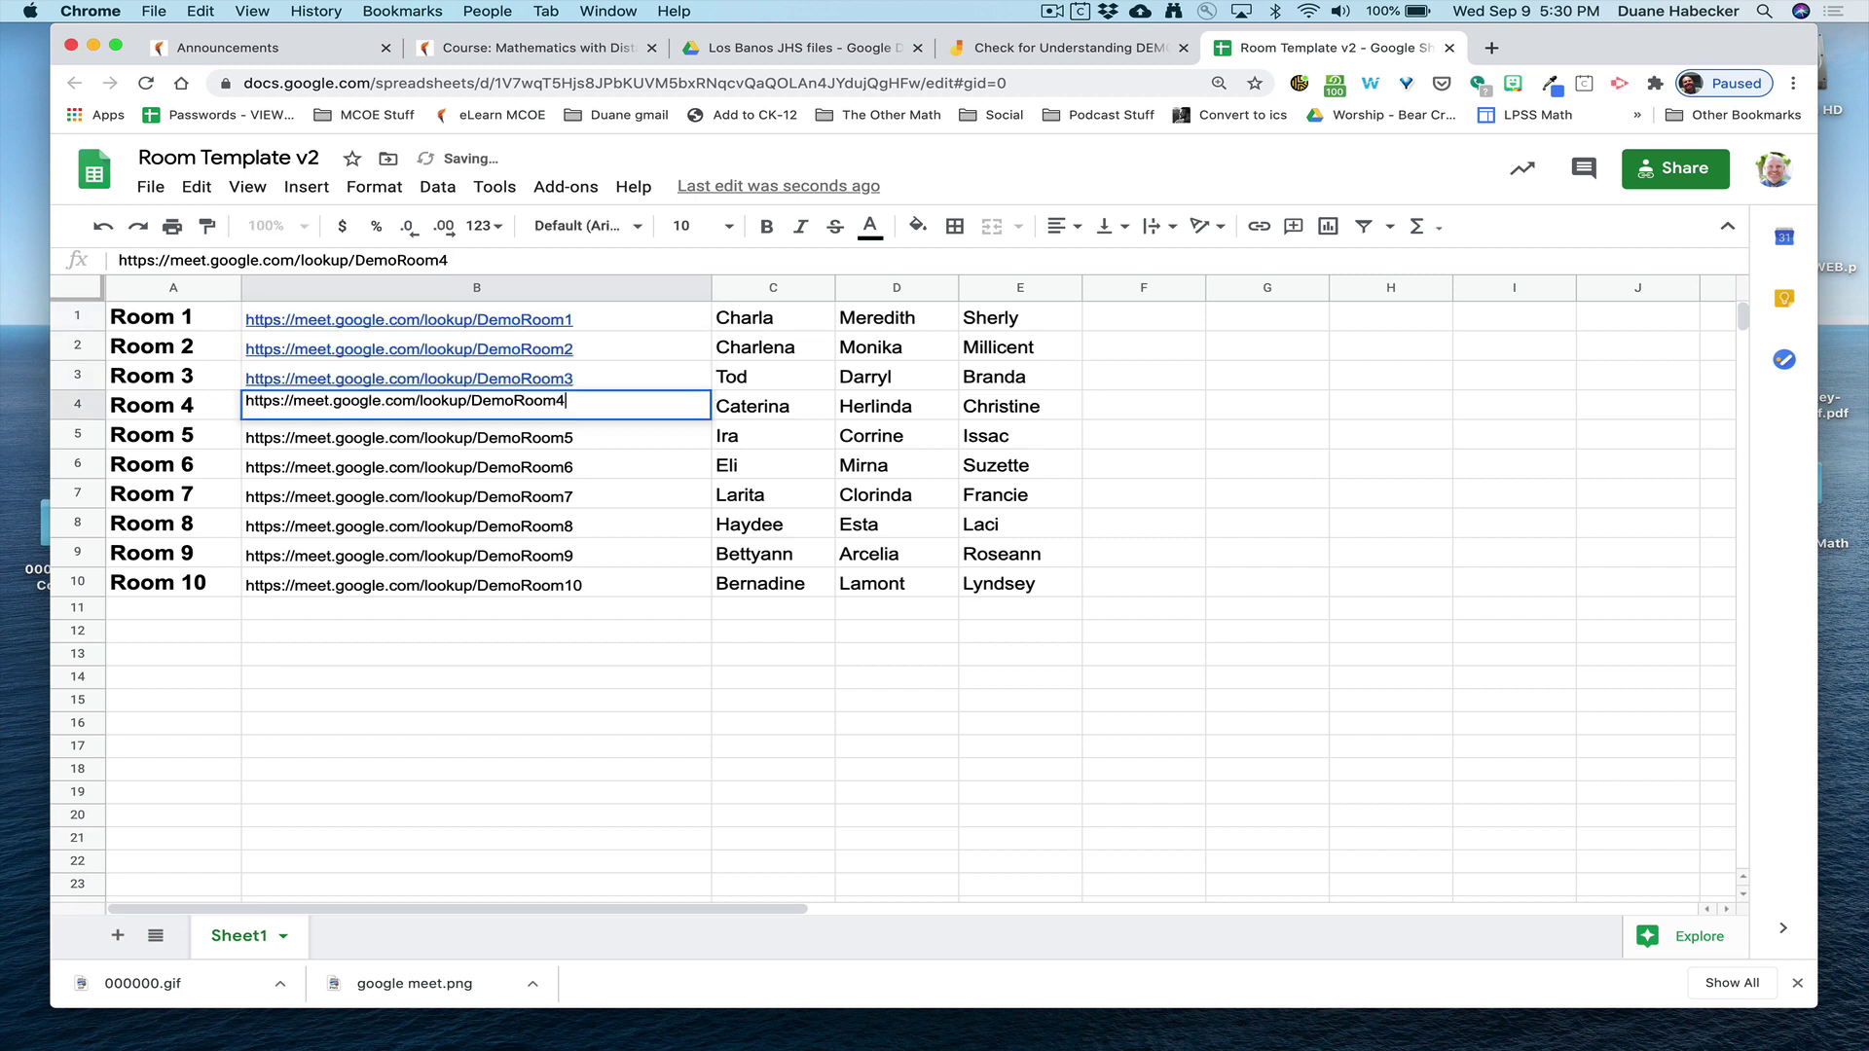
{"action": "key", "text": "Return"}
{"action": "key", "text": "Return"}
{"action": "key", "text": "Return"}
{"action": "key", "text": "Return"}
{"action": "key", "text": "Return"}
{"action": "key", "text": "Return"}
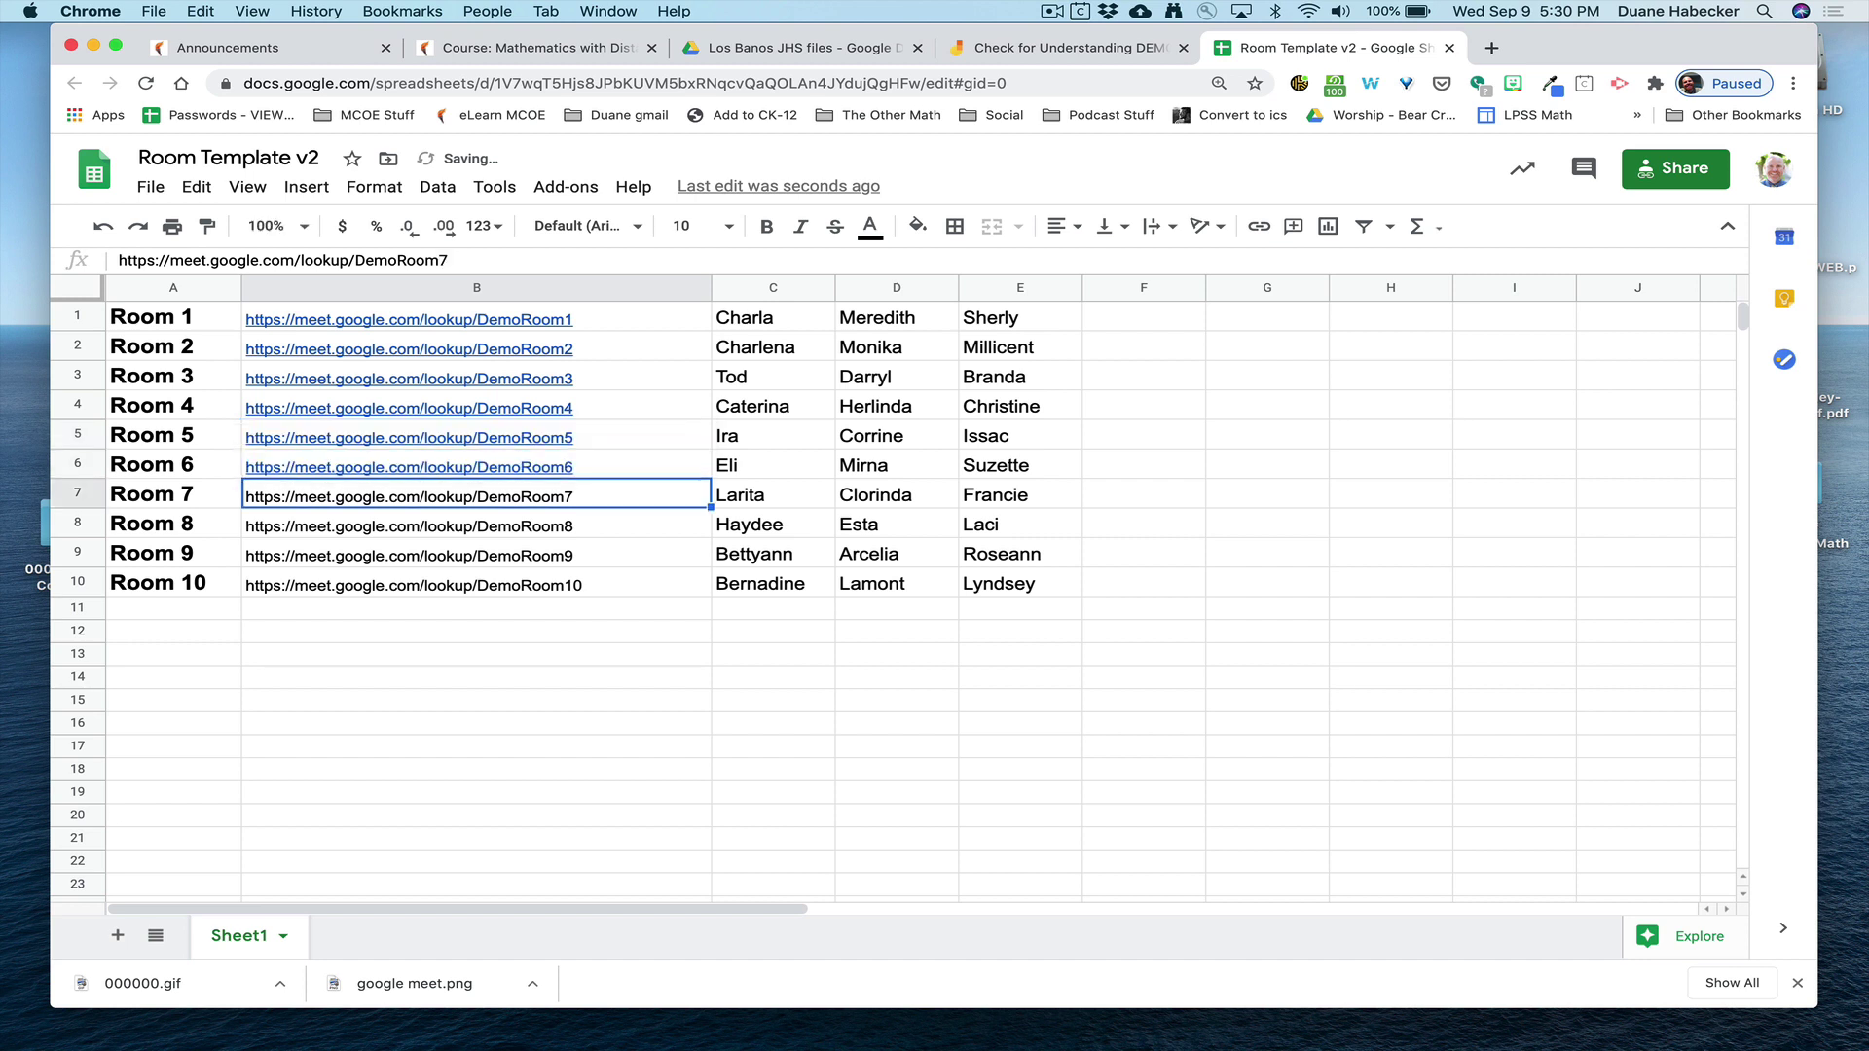
{"action": "key", "text": "Return"}
{"action": "key", "text": "Return"}
{"action": "key", "text": "Return"}
{"action": "key", "text": "Return"}
{"action": "key", "text": "Return"}
{"action": "key", "text": "Return"}
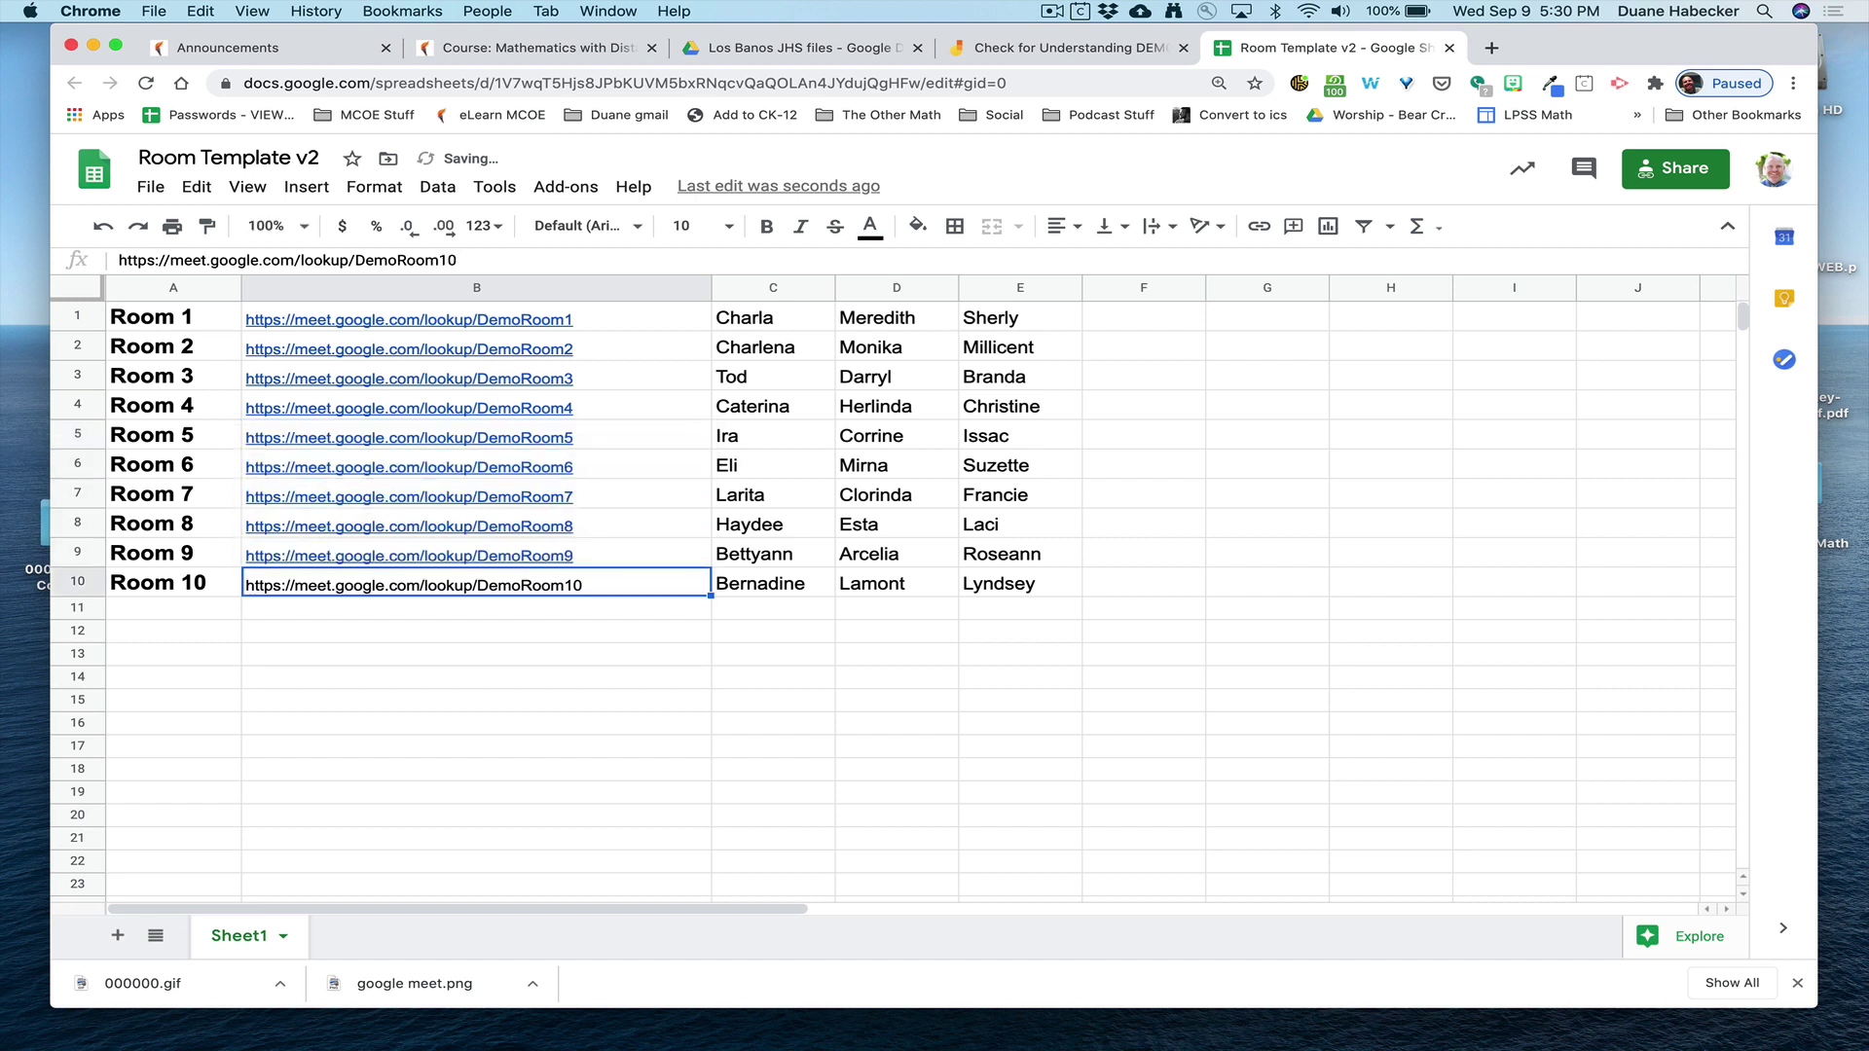
{"action": "key", "text": "Return"}
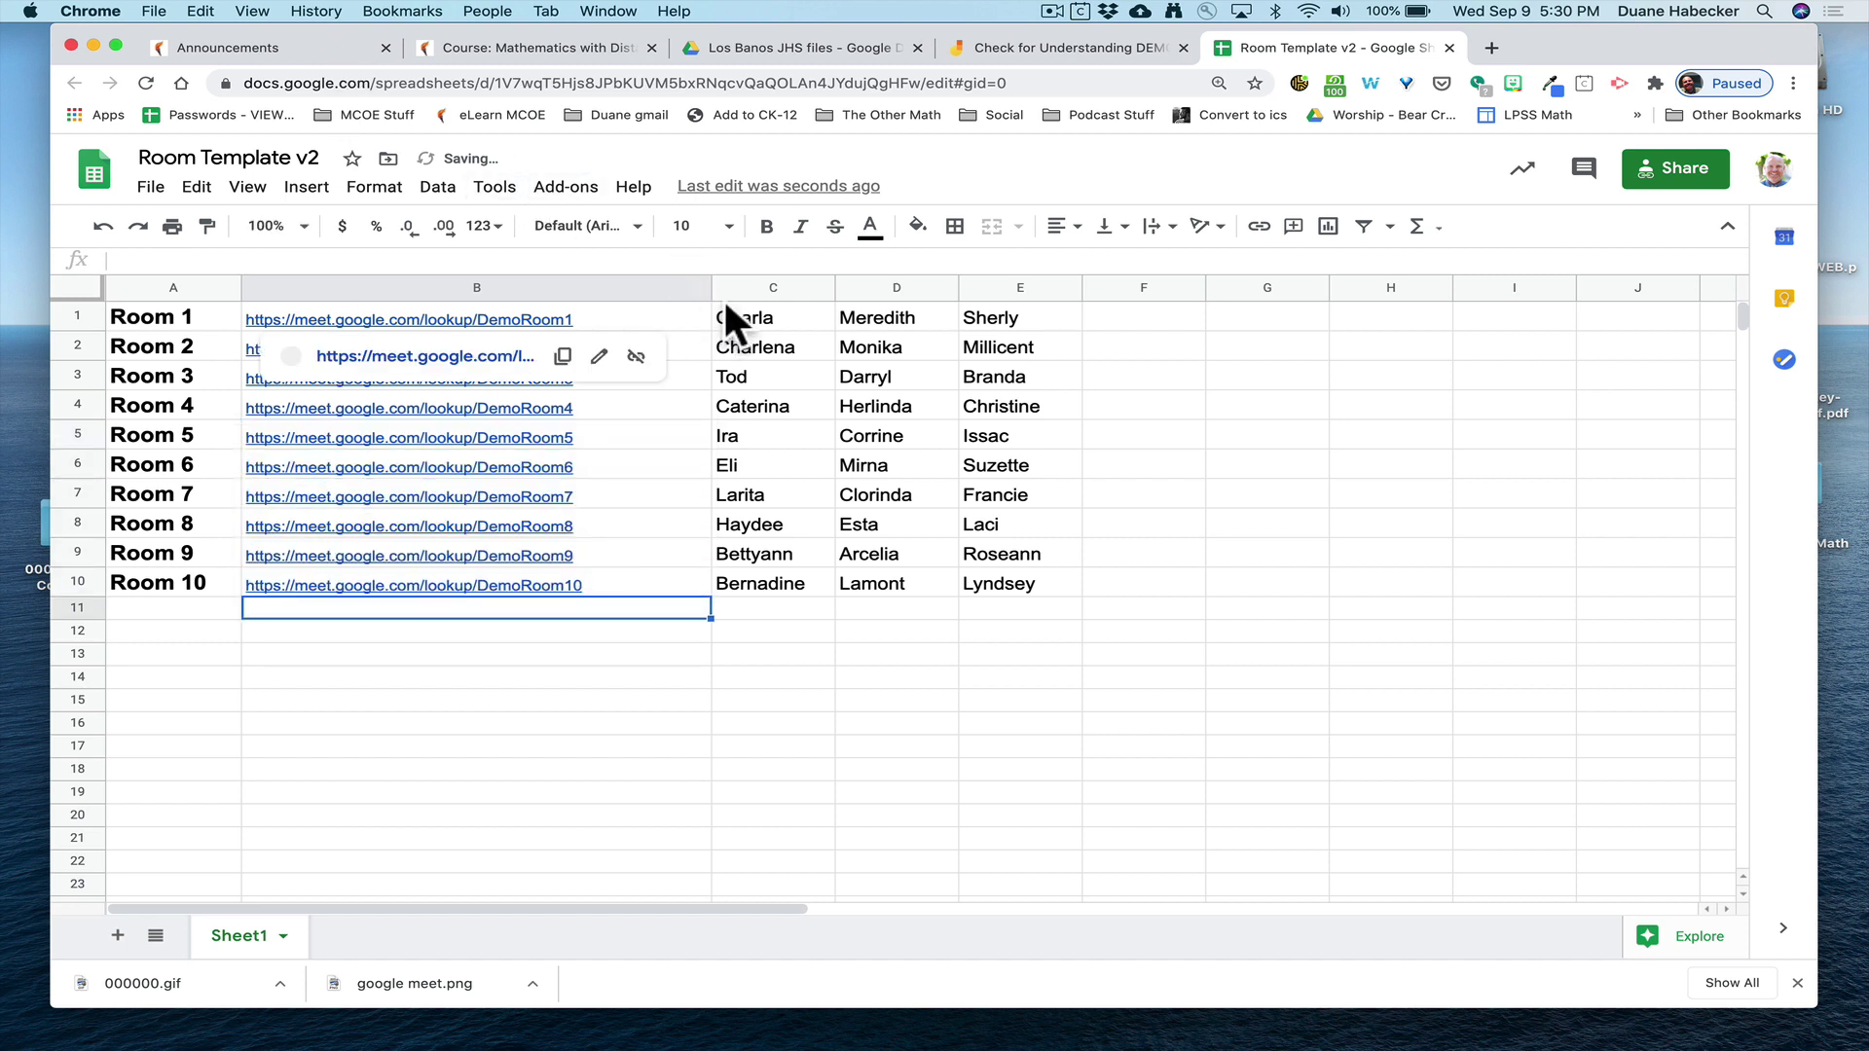
Step: Narrow column B to roughly half its width so the names sit closer to the room labels
{"action": "left_click_drag", "start_coordinate": [711, 290], "coordinate": [479, 306]}
{"action": "left_click", "coordinate": [335, 697]}
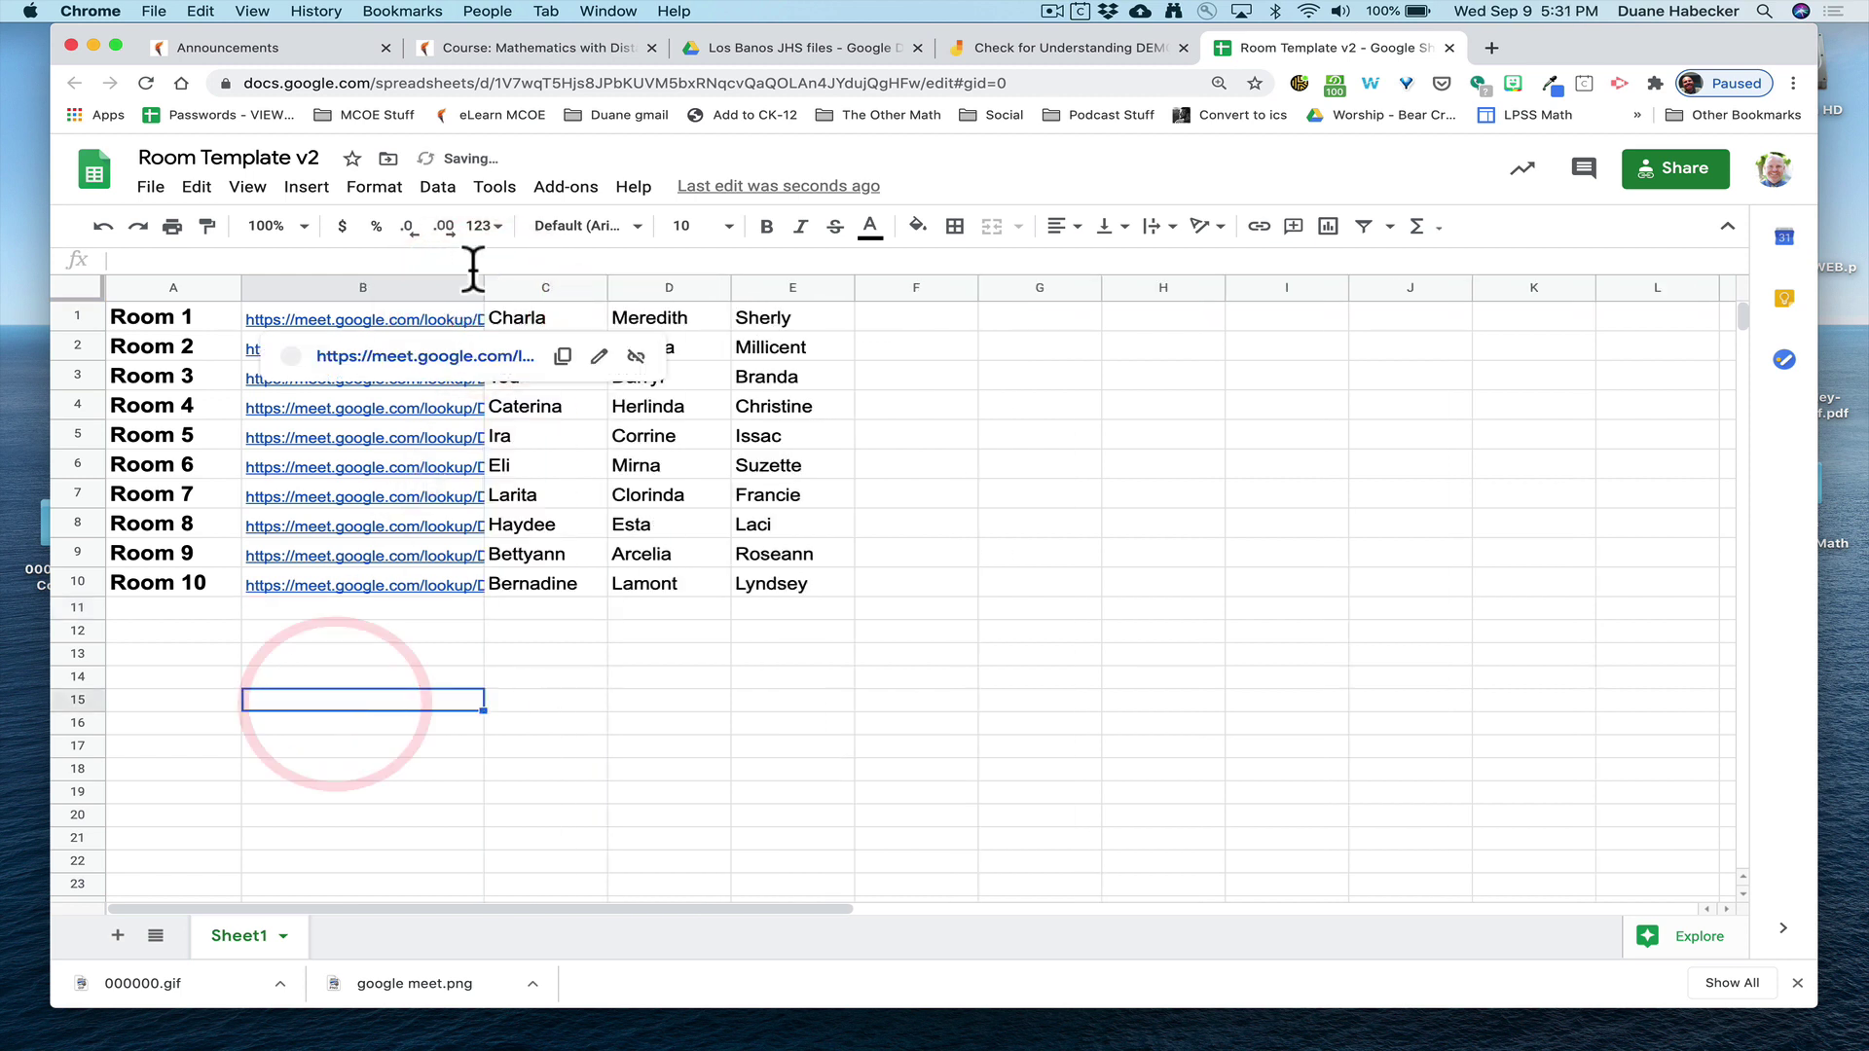
{"action": "left_click", "coordinate": [742, 654]}
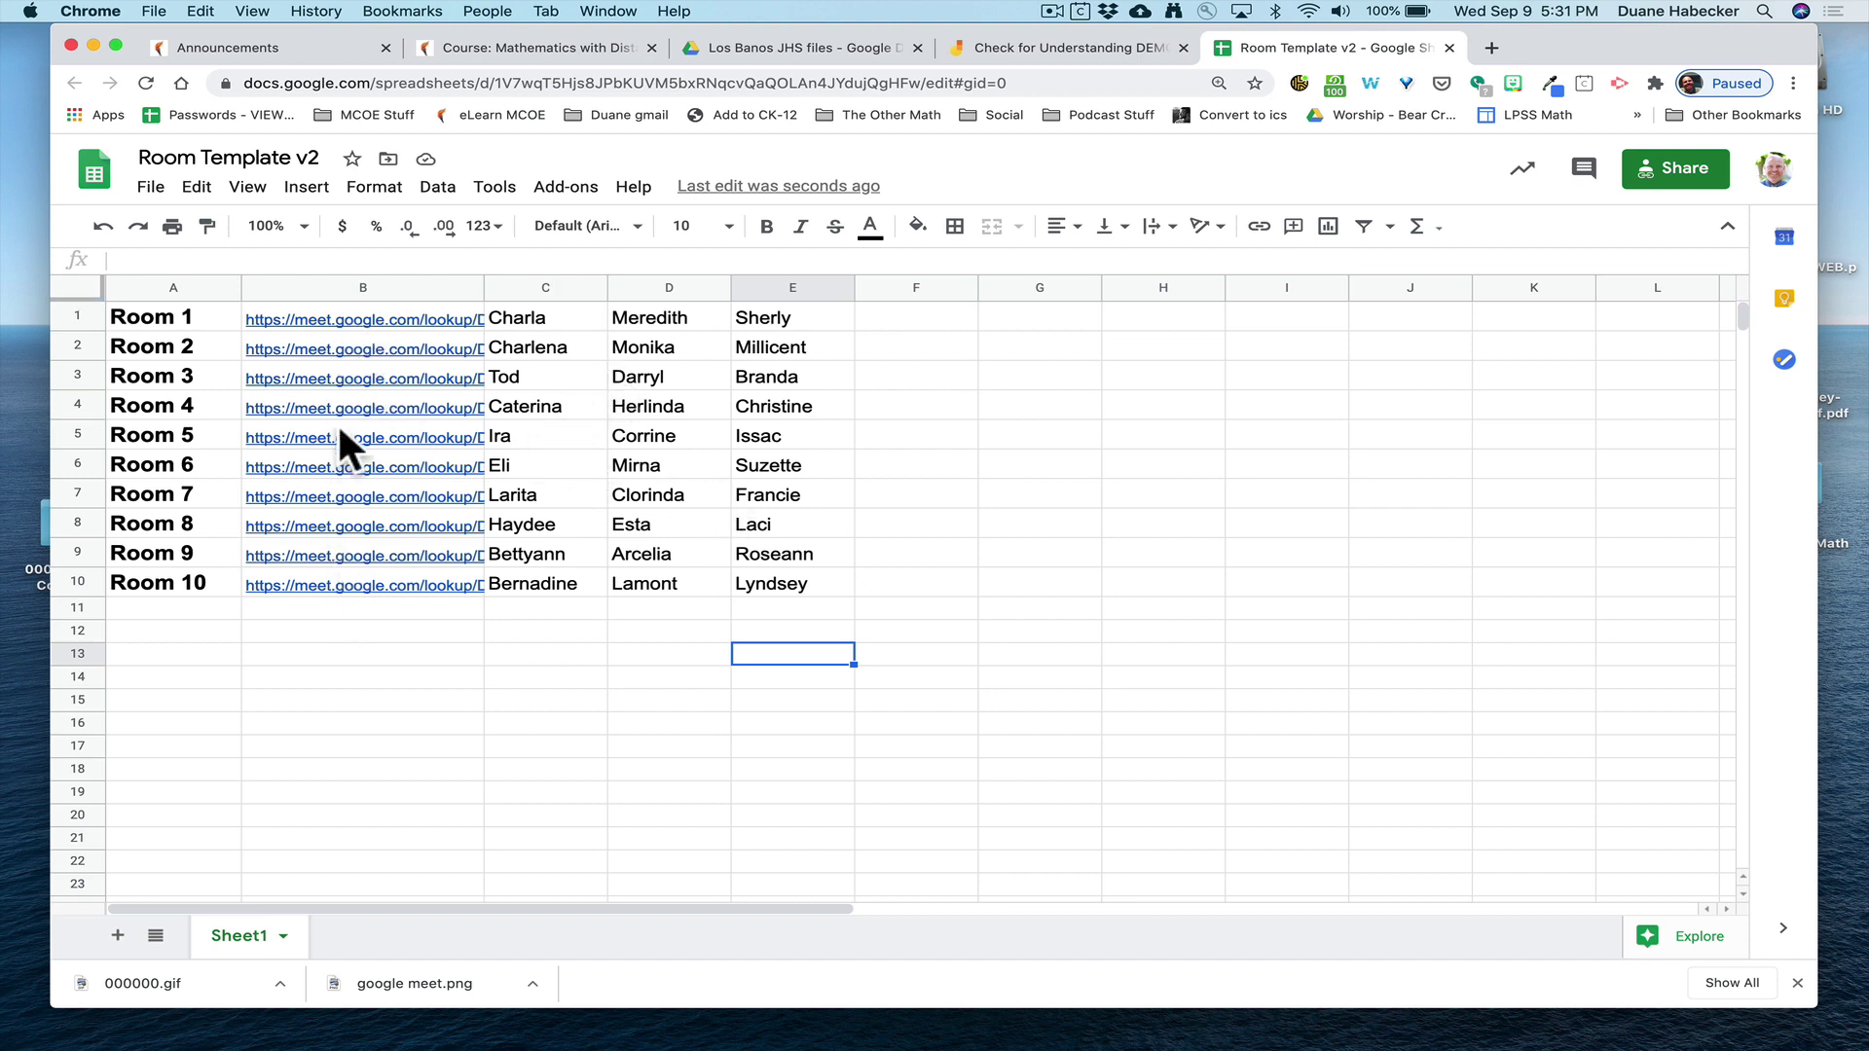
Step: Preview the link cards of several meeting addresses in column B, starting with Room 2
{"action": "left_click", "coordinate": [337, 342]}
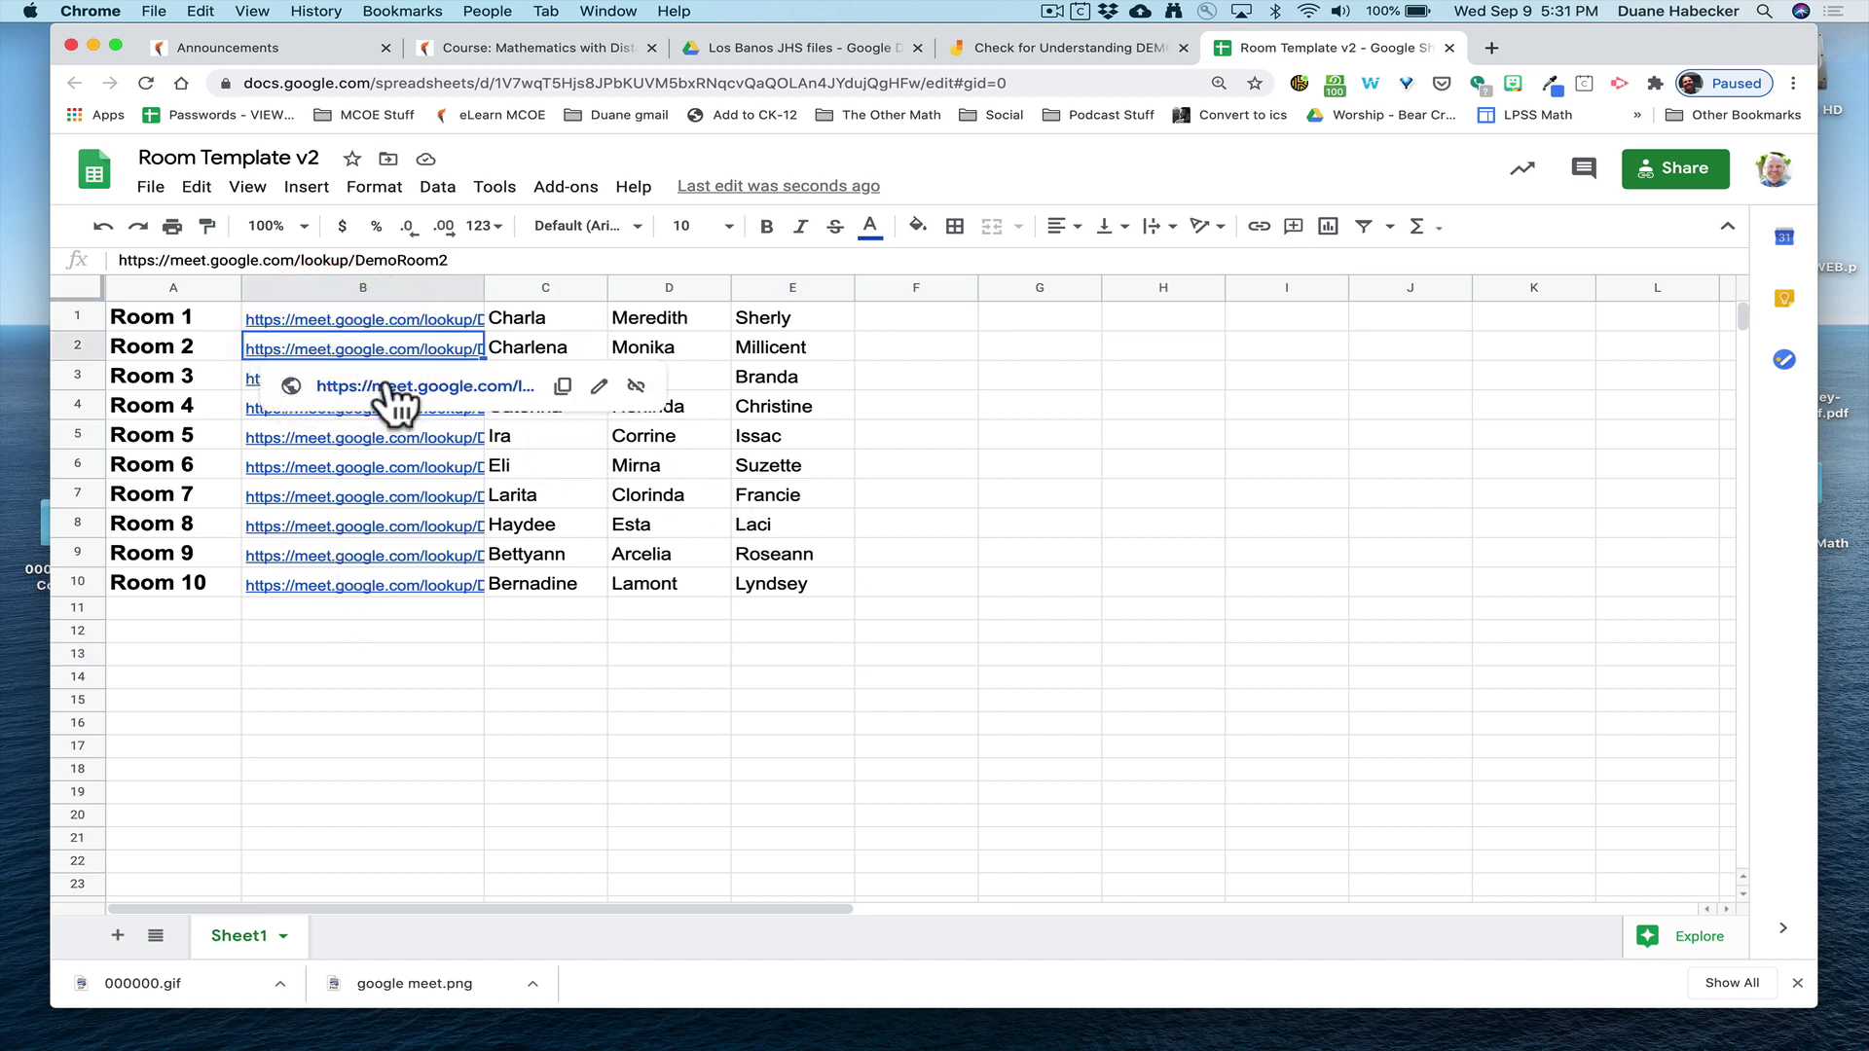
{"action": "mouse_move", "coordinate": [370, 431]}
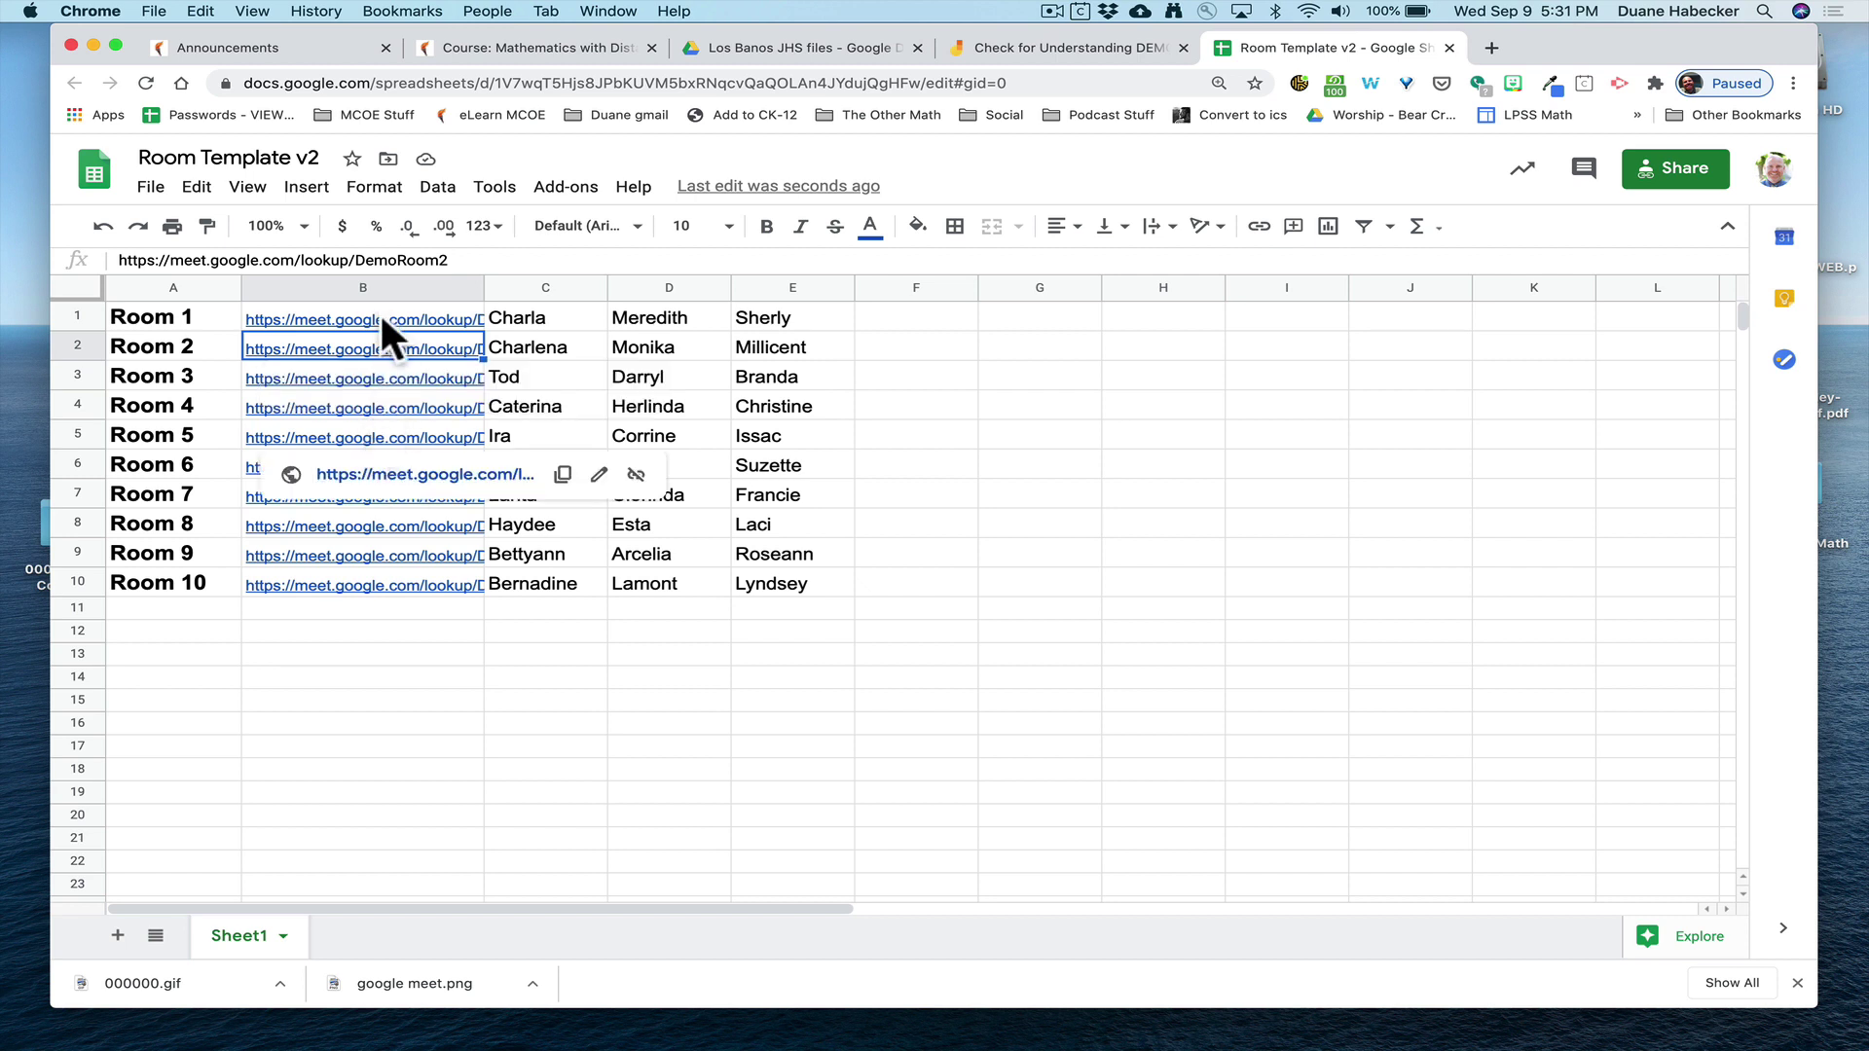
{"action": "mouse_move", "coordinate": [343, 323]}
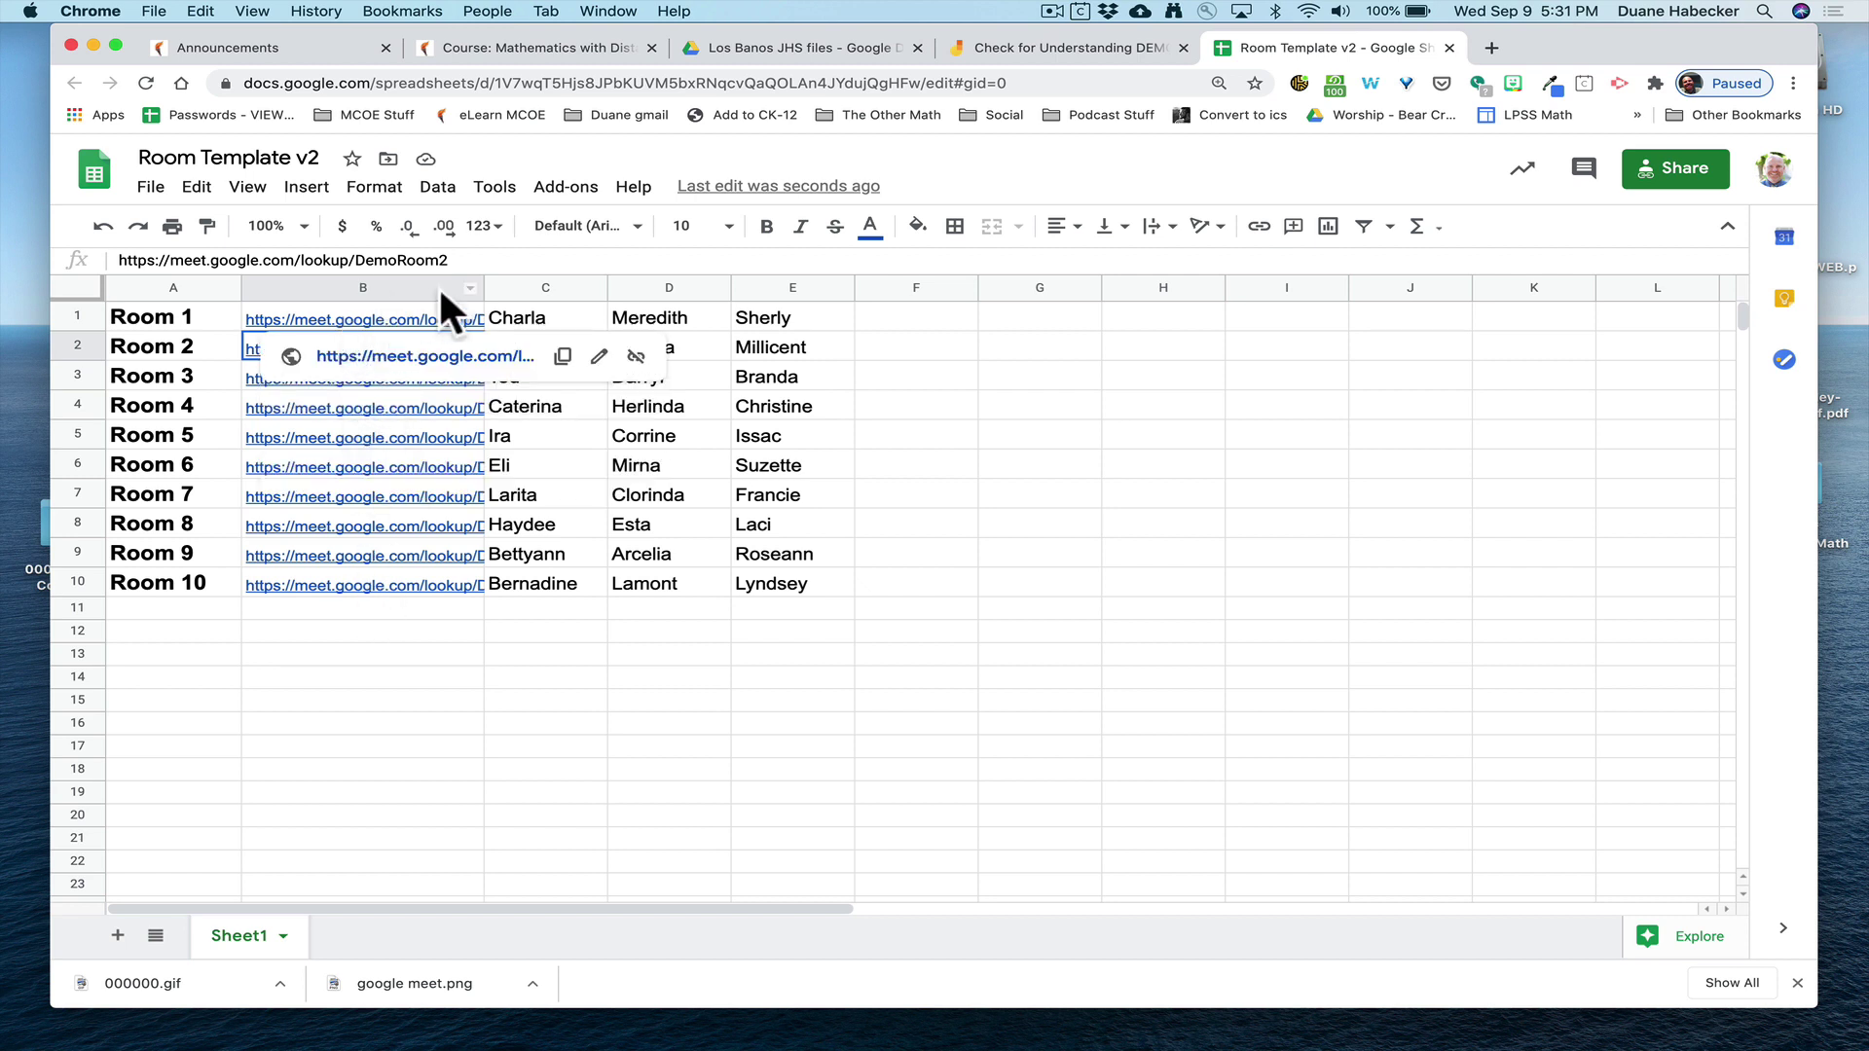
Step: Close the Los Banos JHS files, Course: Mathematics and Announcements browser tabs, keeping the room spreadsheet open
{"action": "left_click", "coordinate": [916, 48]}
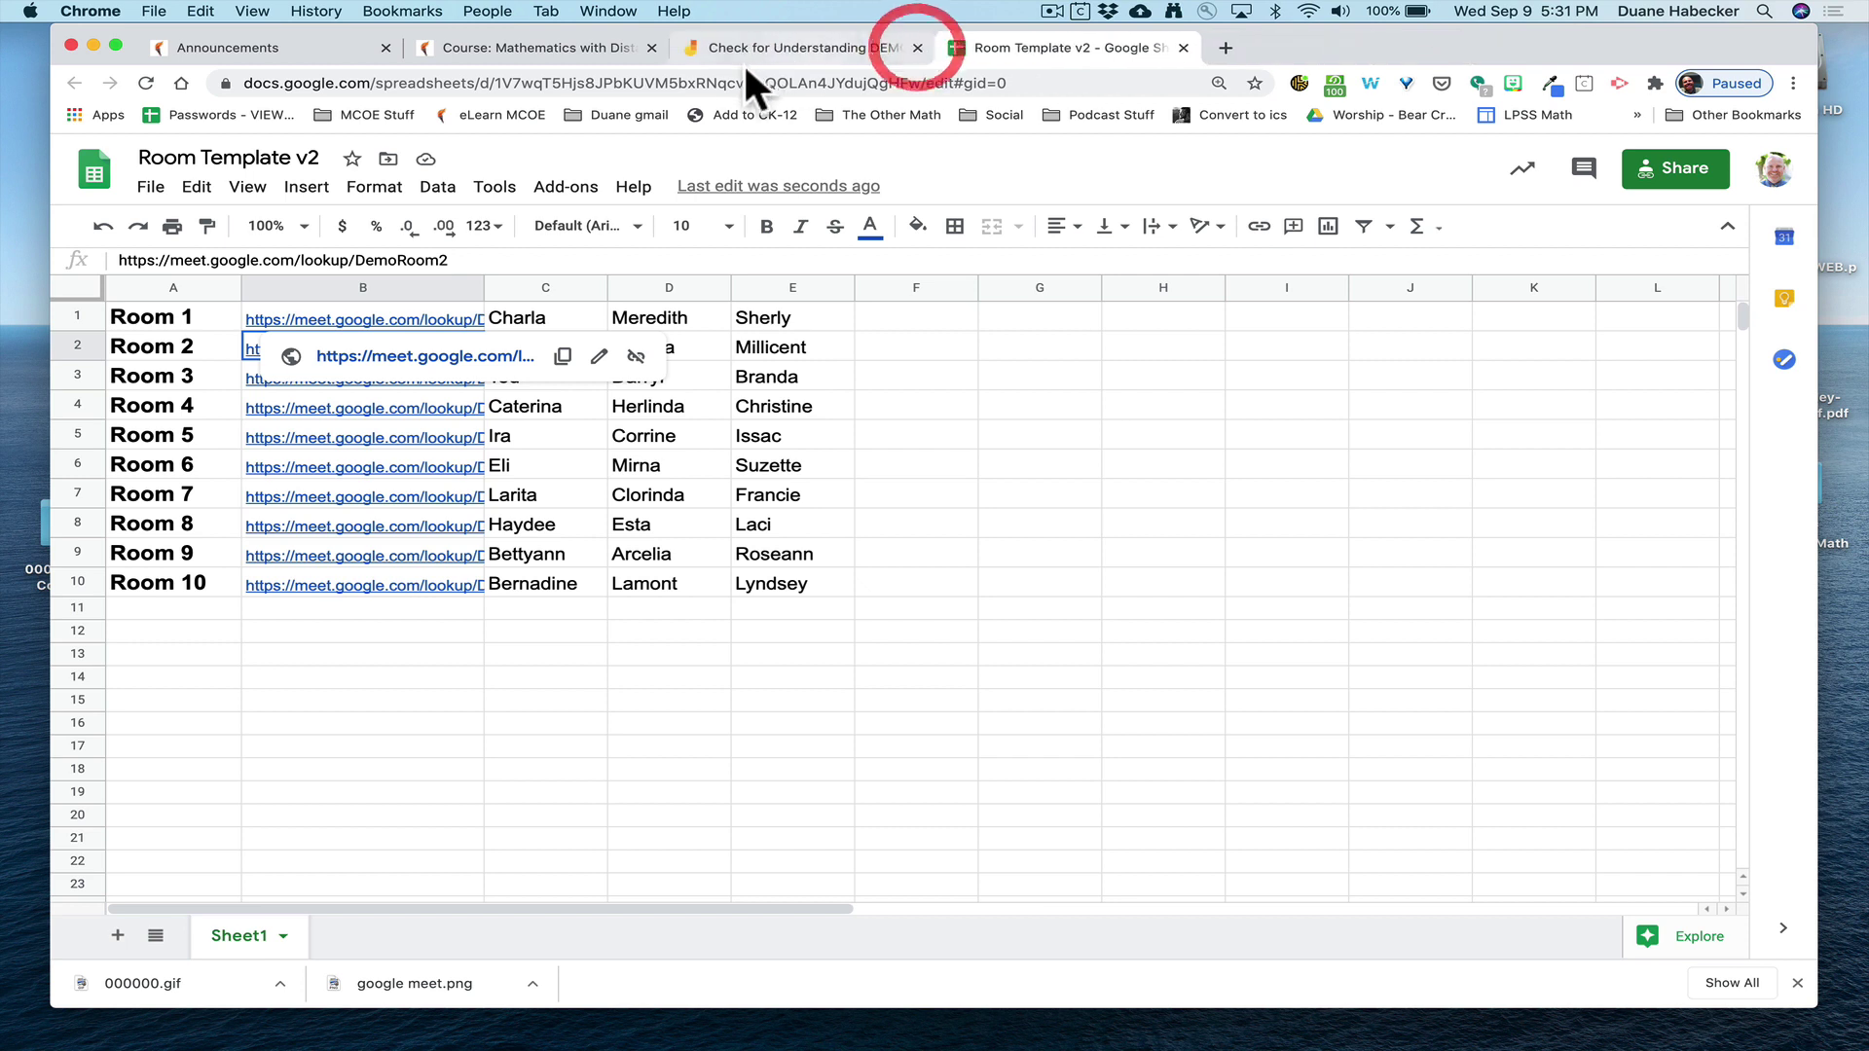
{"action": "left_click", "coordinate": [651, 48]}
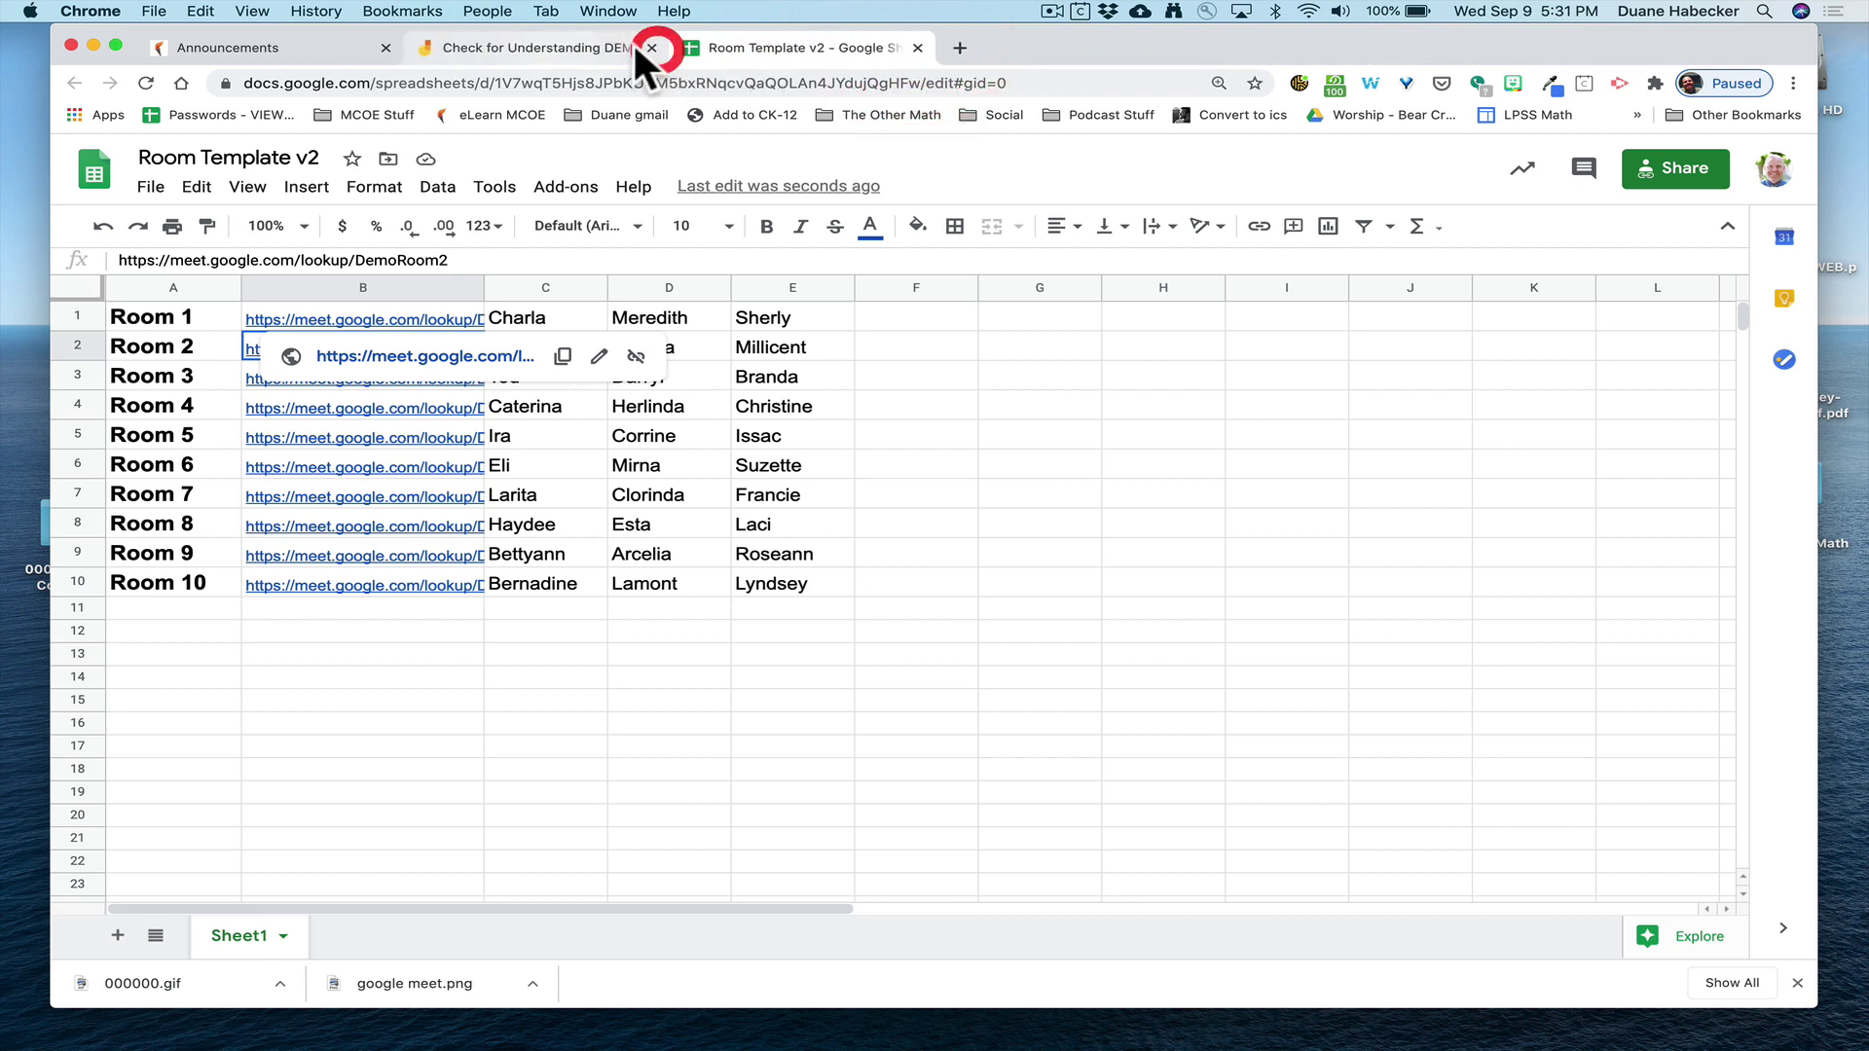
{"action": "left_click", "coordinate": [385, 46]}
{"action": "left_click", "coordinate": [329, 637]}
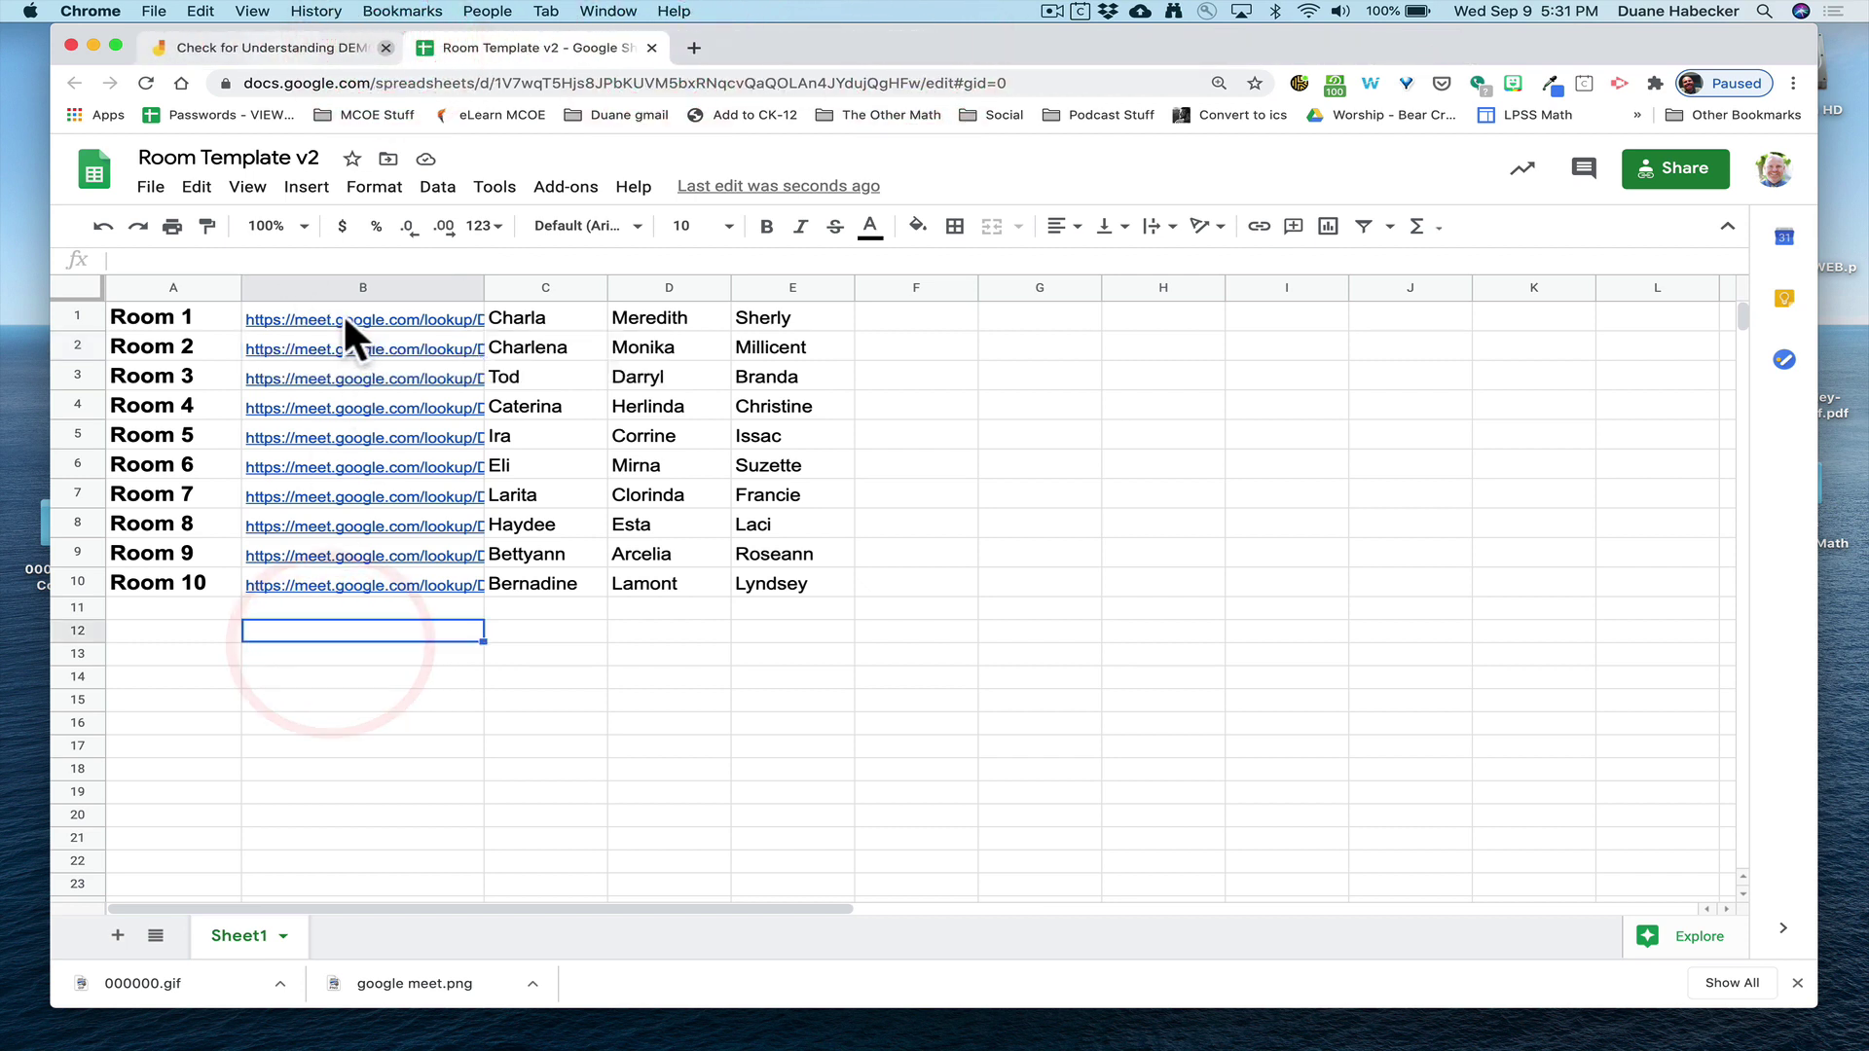
Step: Open the meeting links of Room 1 through Room 5 from column B, each in its own browser tab
{"action": "left_click", "coordinate": [343, 315]}
{"action": "left_click", "coordinate": [342, 356]}
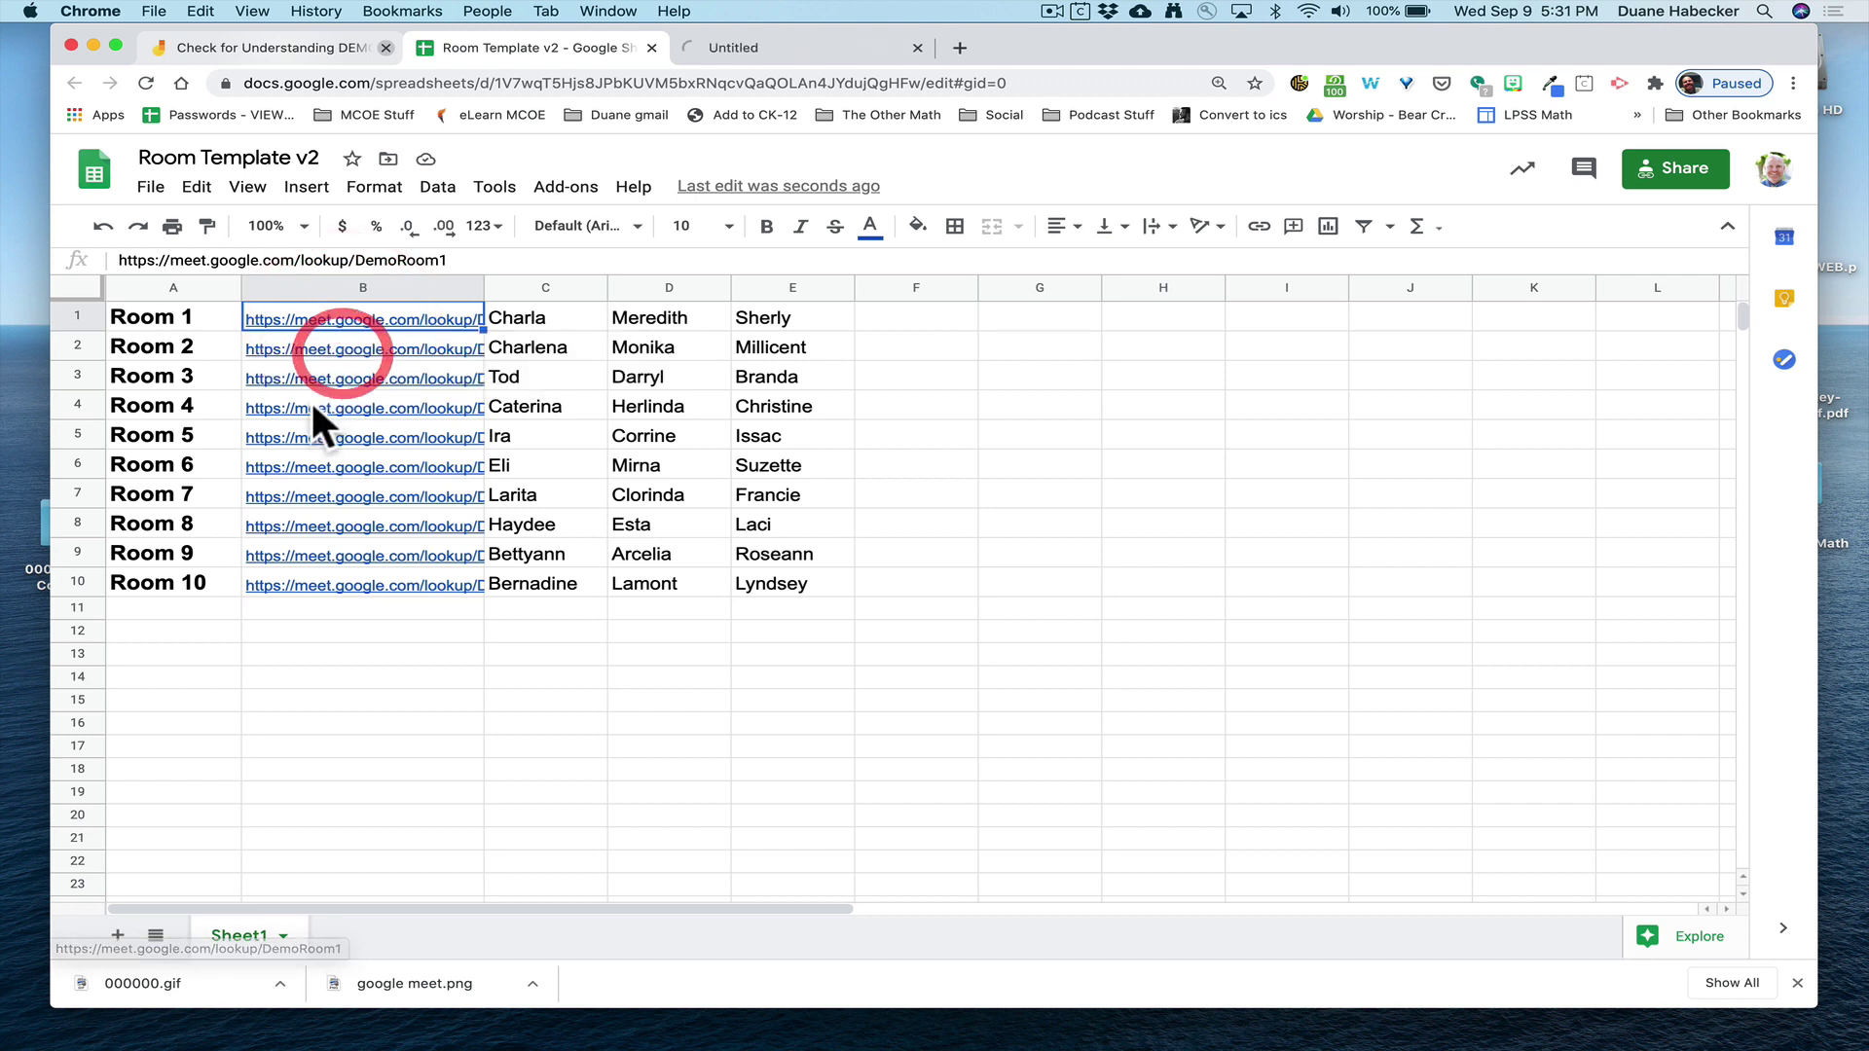
{"action": "left_click", "coordinate": [296, 344]}
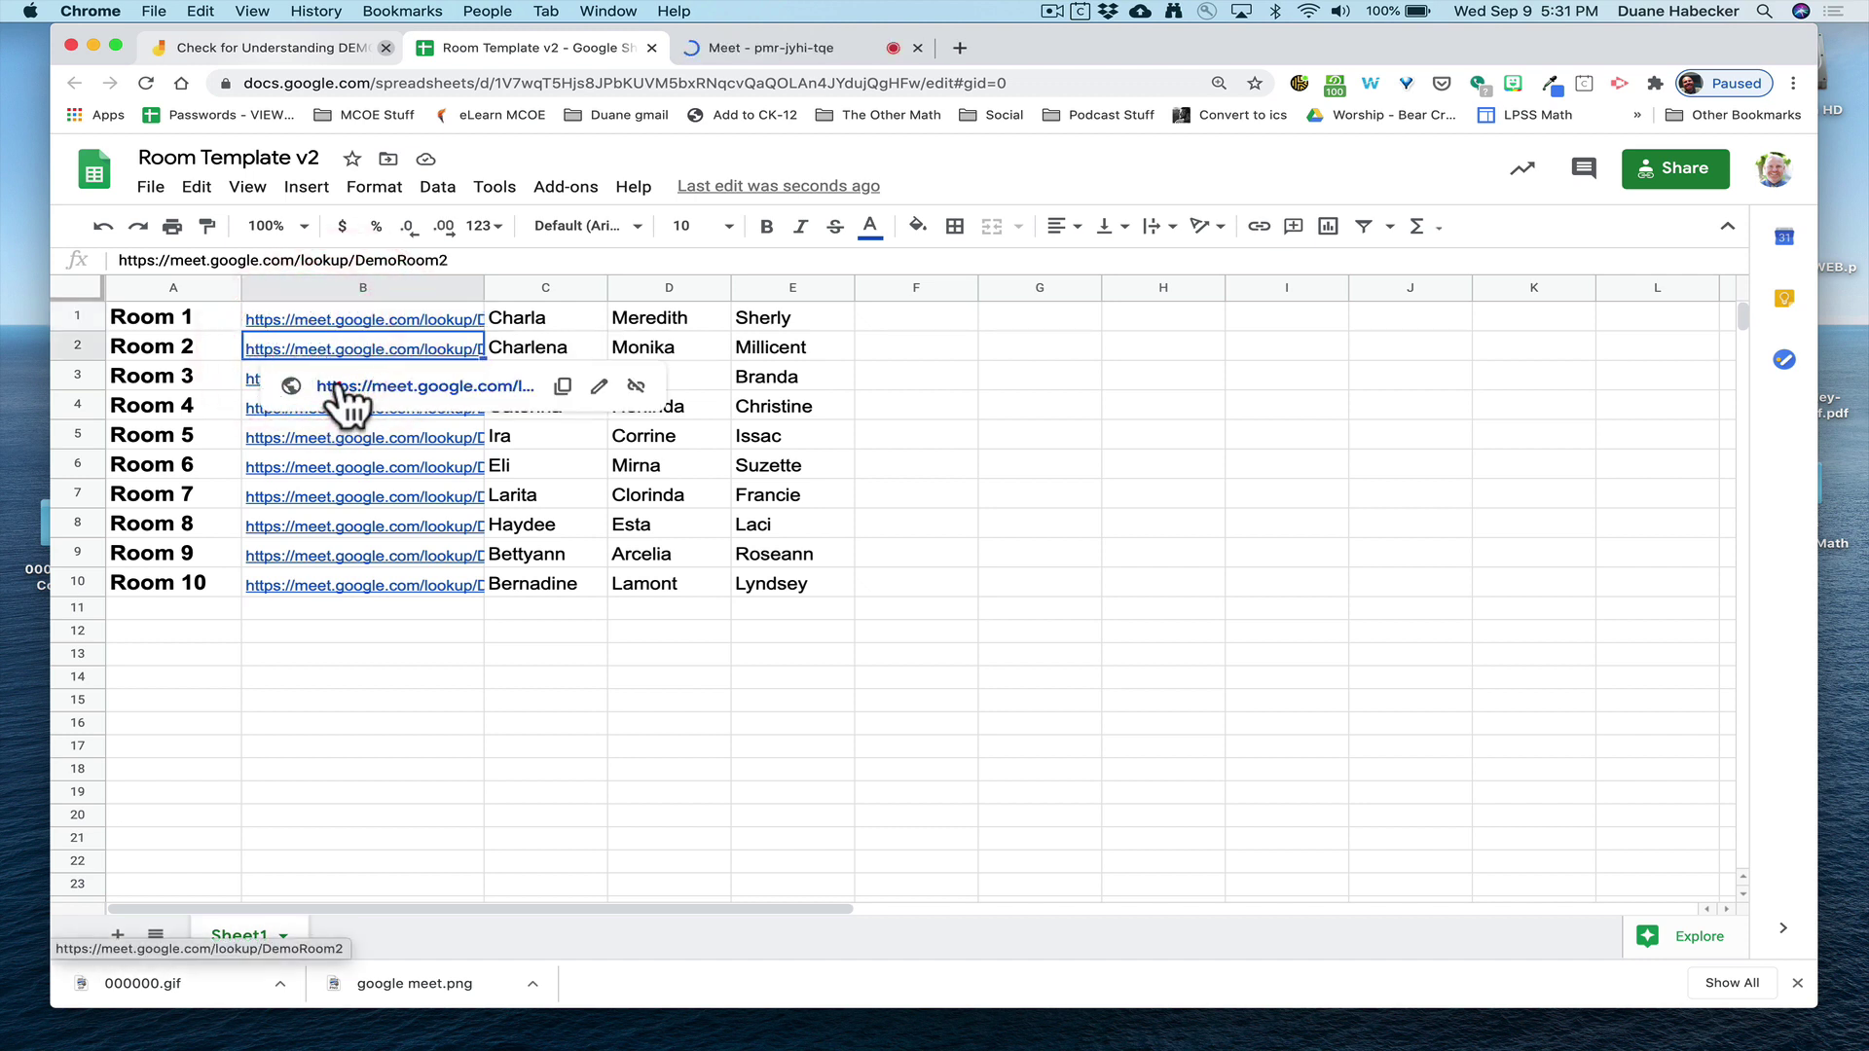
{"action": "left_click", "coordinate": [336, 385]}
{"action": "left_click", "coordinate": [296, 375]}
{"action": "left_click", "coordinate": [381, 419]}
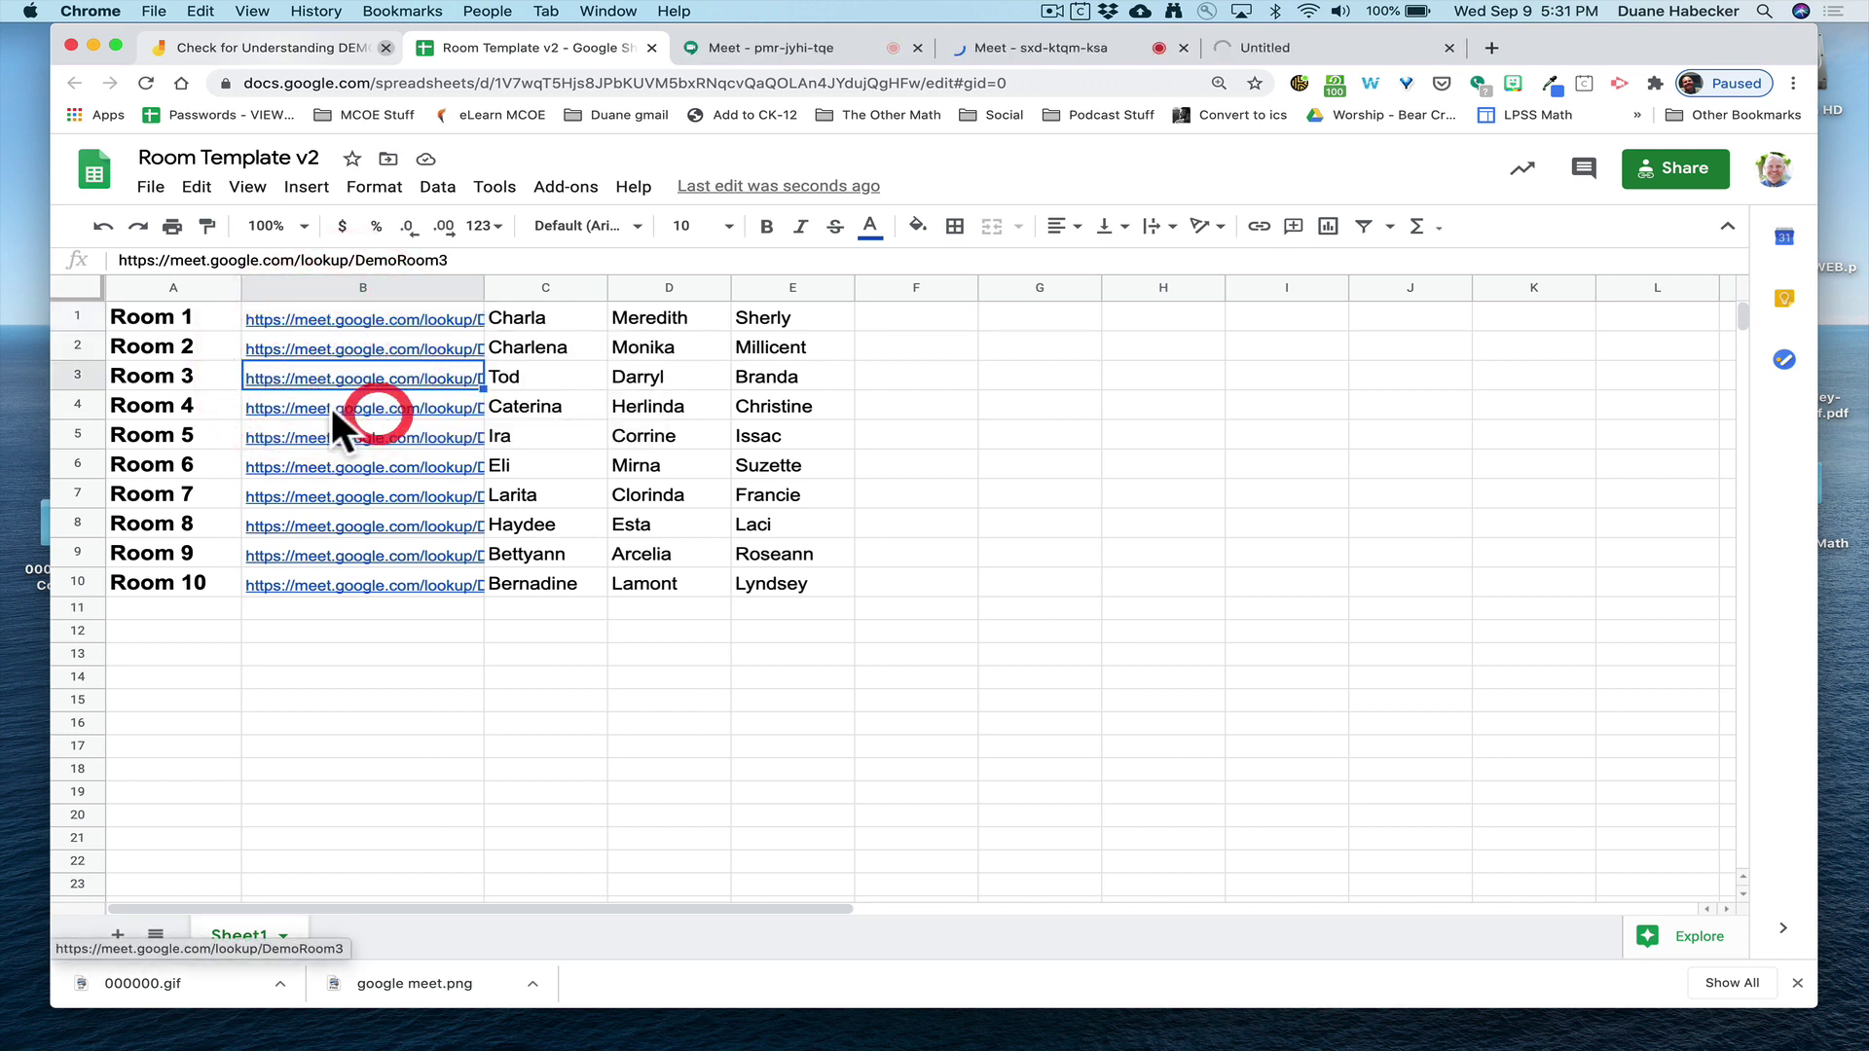
{"action": "left_click", "coordinate": [307, 403]}
{"action": "left_click", "coordinate": [378, 441]}
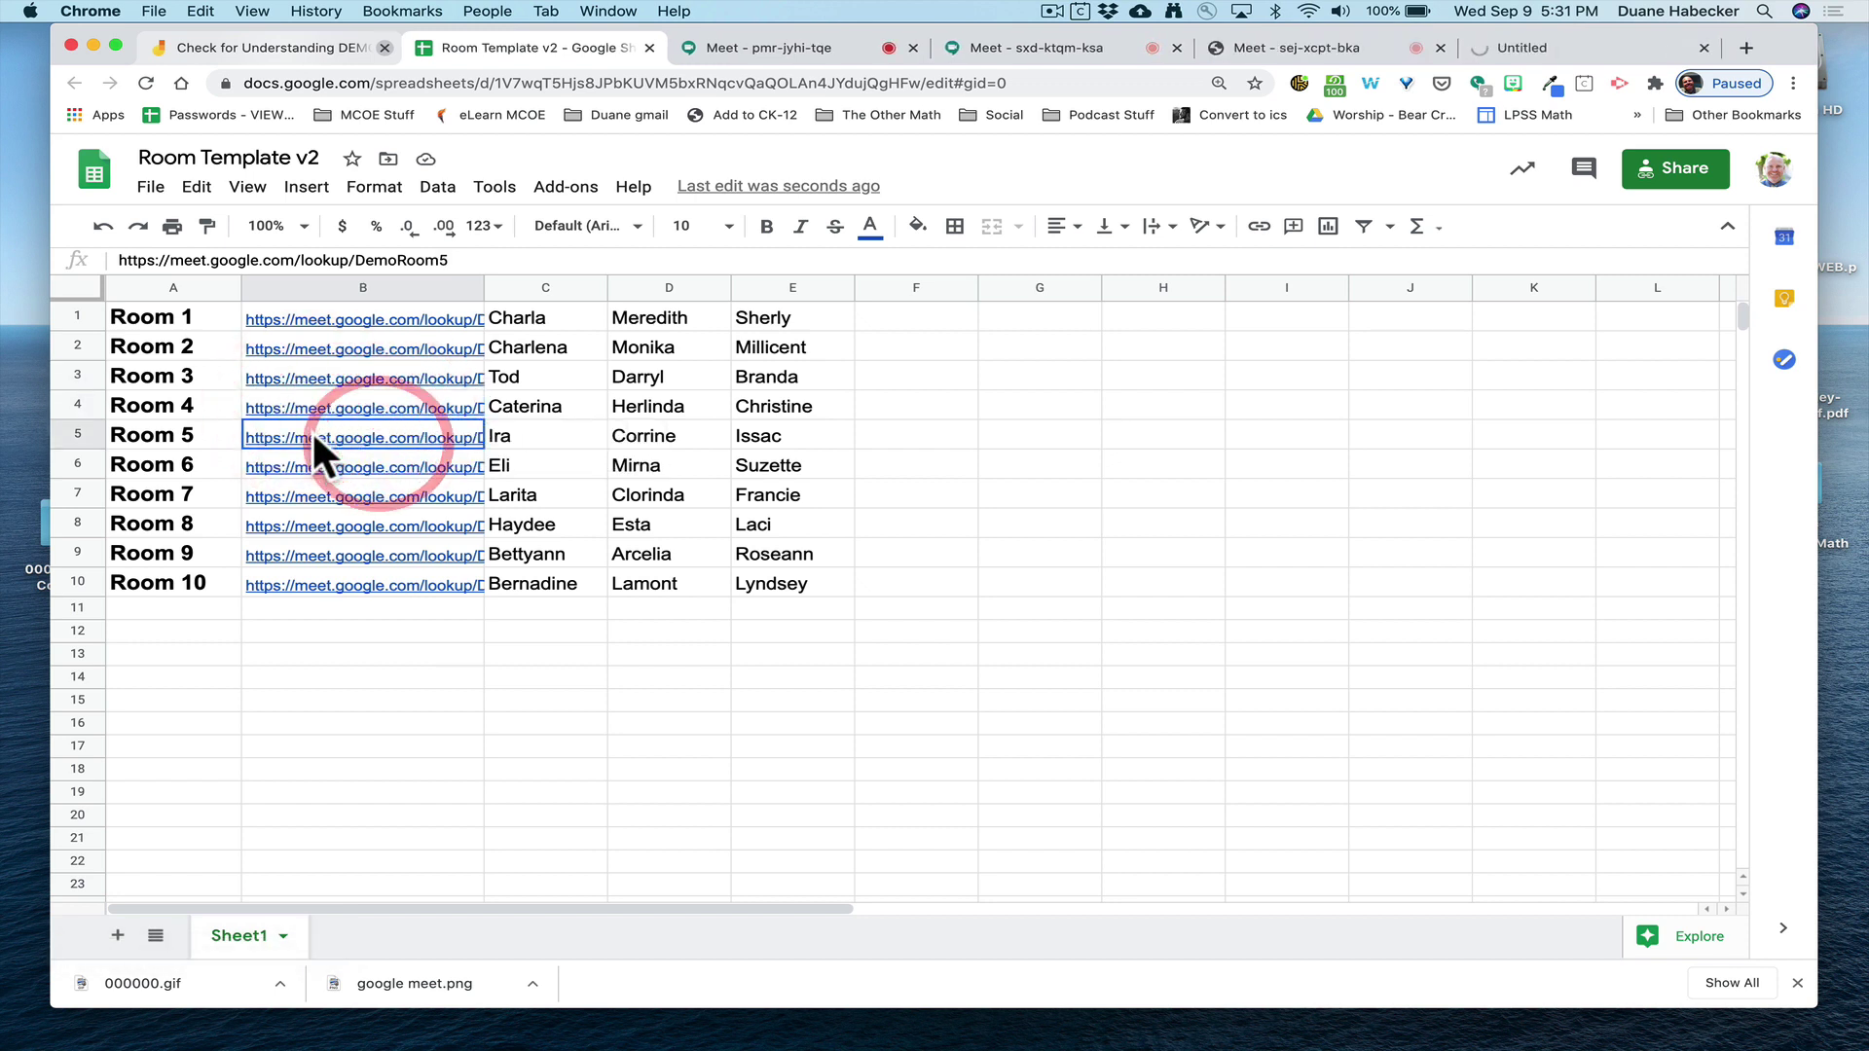
{"action": "left_click", "coordinate": [311, 429]}
{"action": "left_click", "coordinate": [373, 471]}
Step: Open the meeting links of Room 6 through Room 10 from column B, each in its own browser tab
{"action": "left_click", "coordinate": [290, 461]}
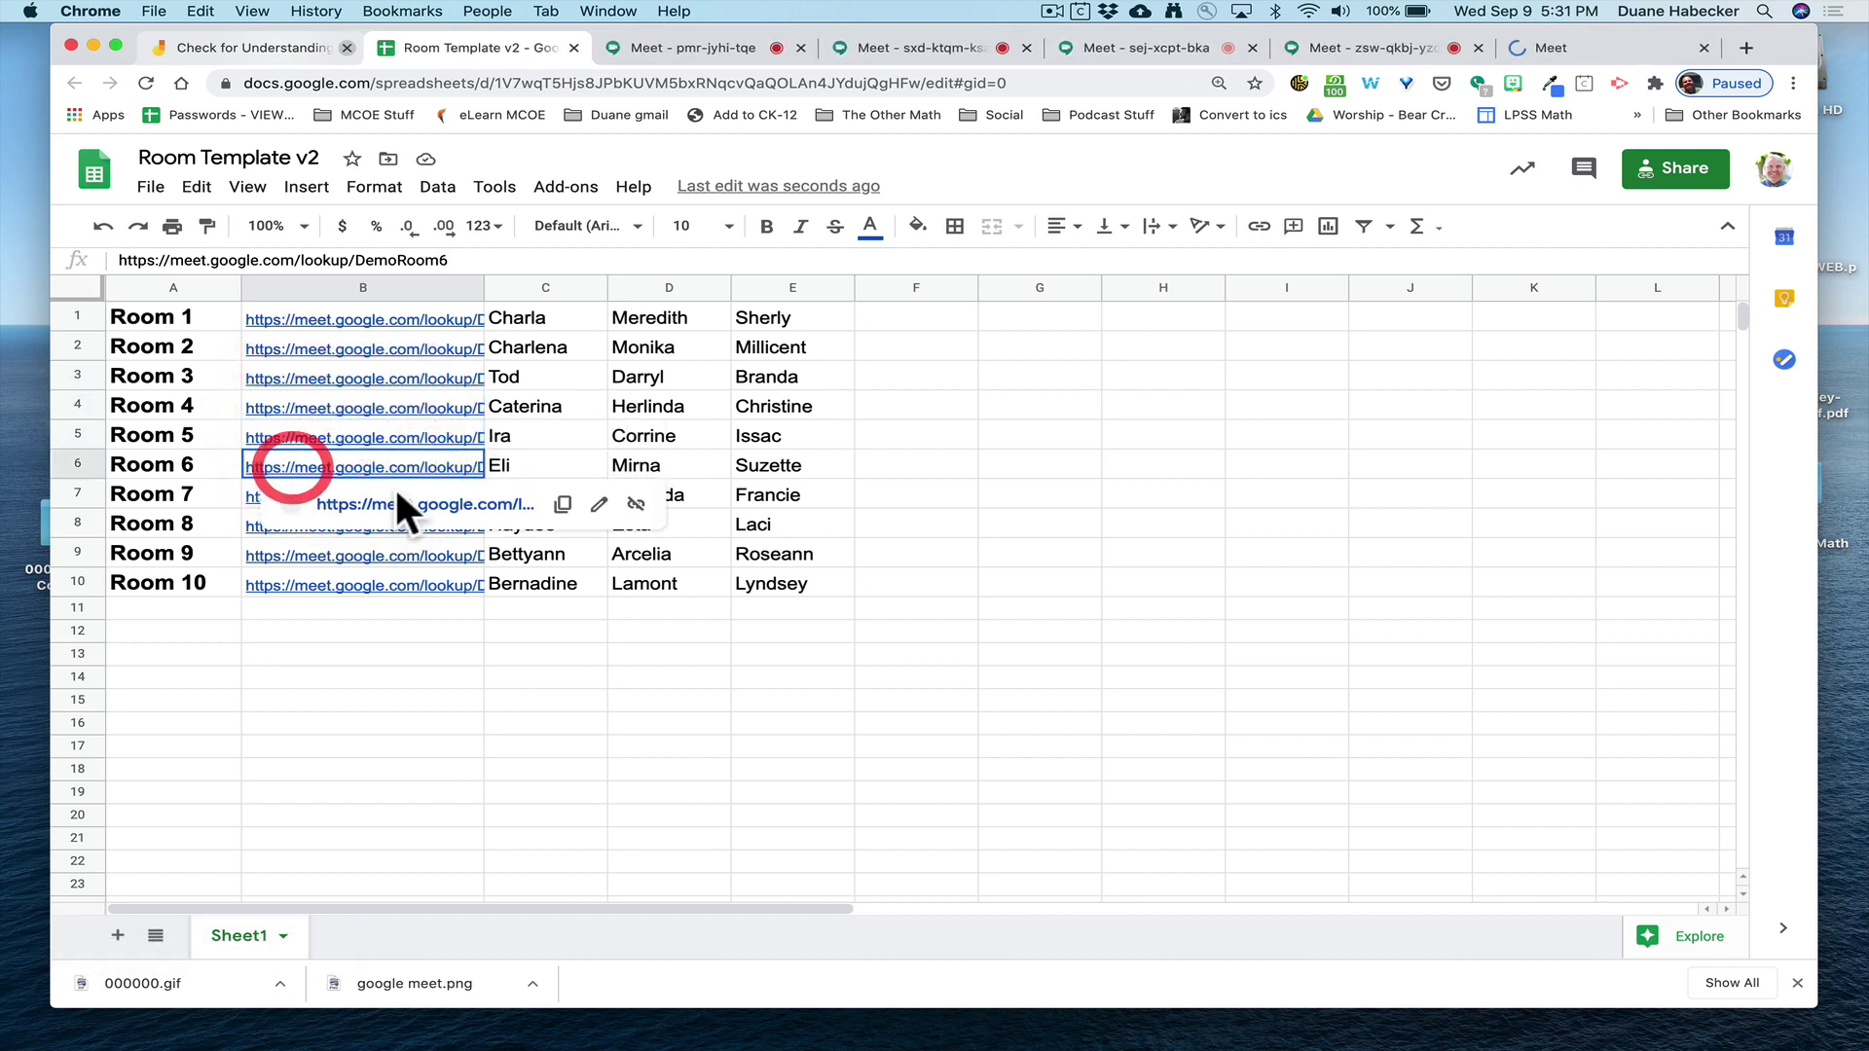
{"action": "left_click", "coordinate": [414, 504]}
{"action": "left_click", "coordinate": [327, 491]}
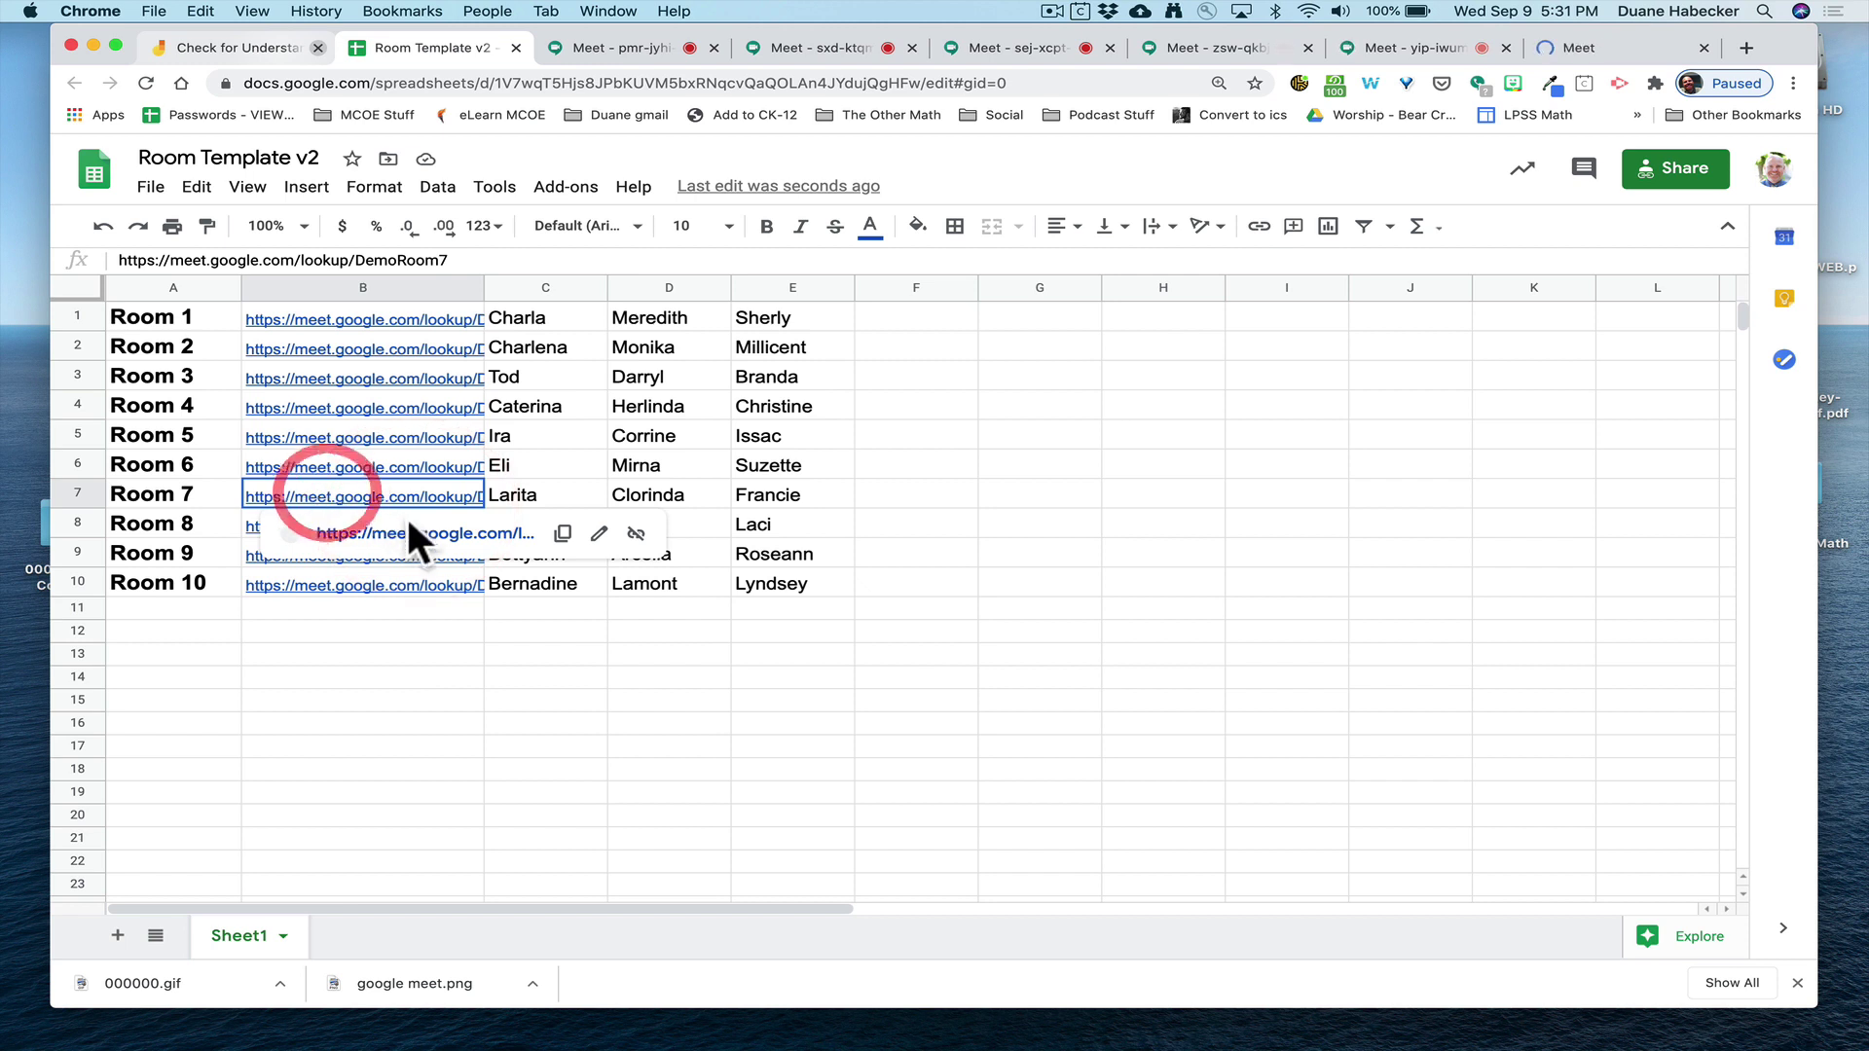
{"action": "left_click", "coordinate": [409, 533]}
{"action": "left_click", "coordinate": [325, 519]}
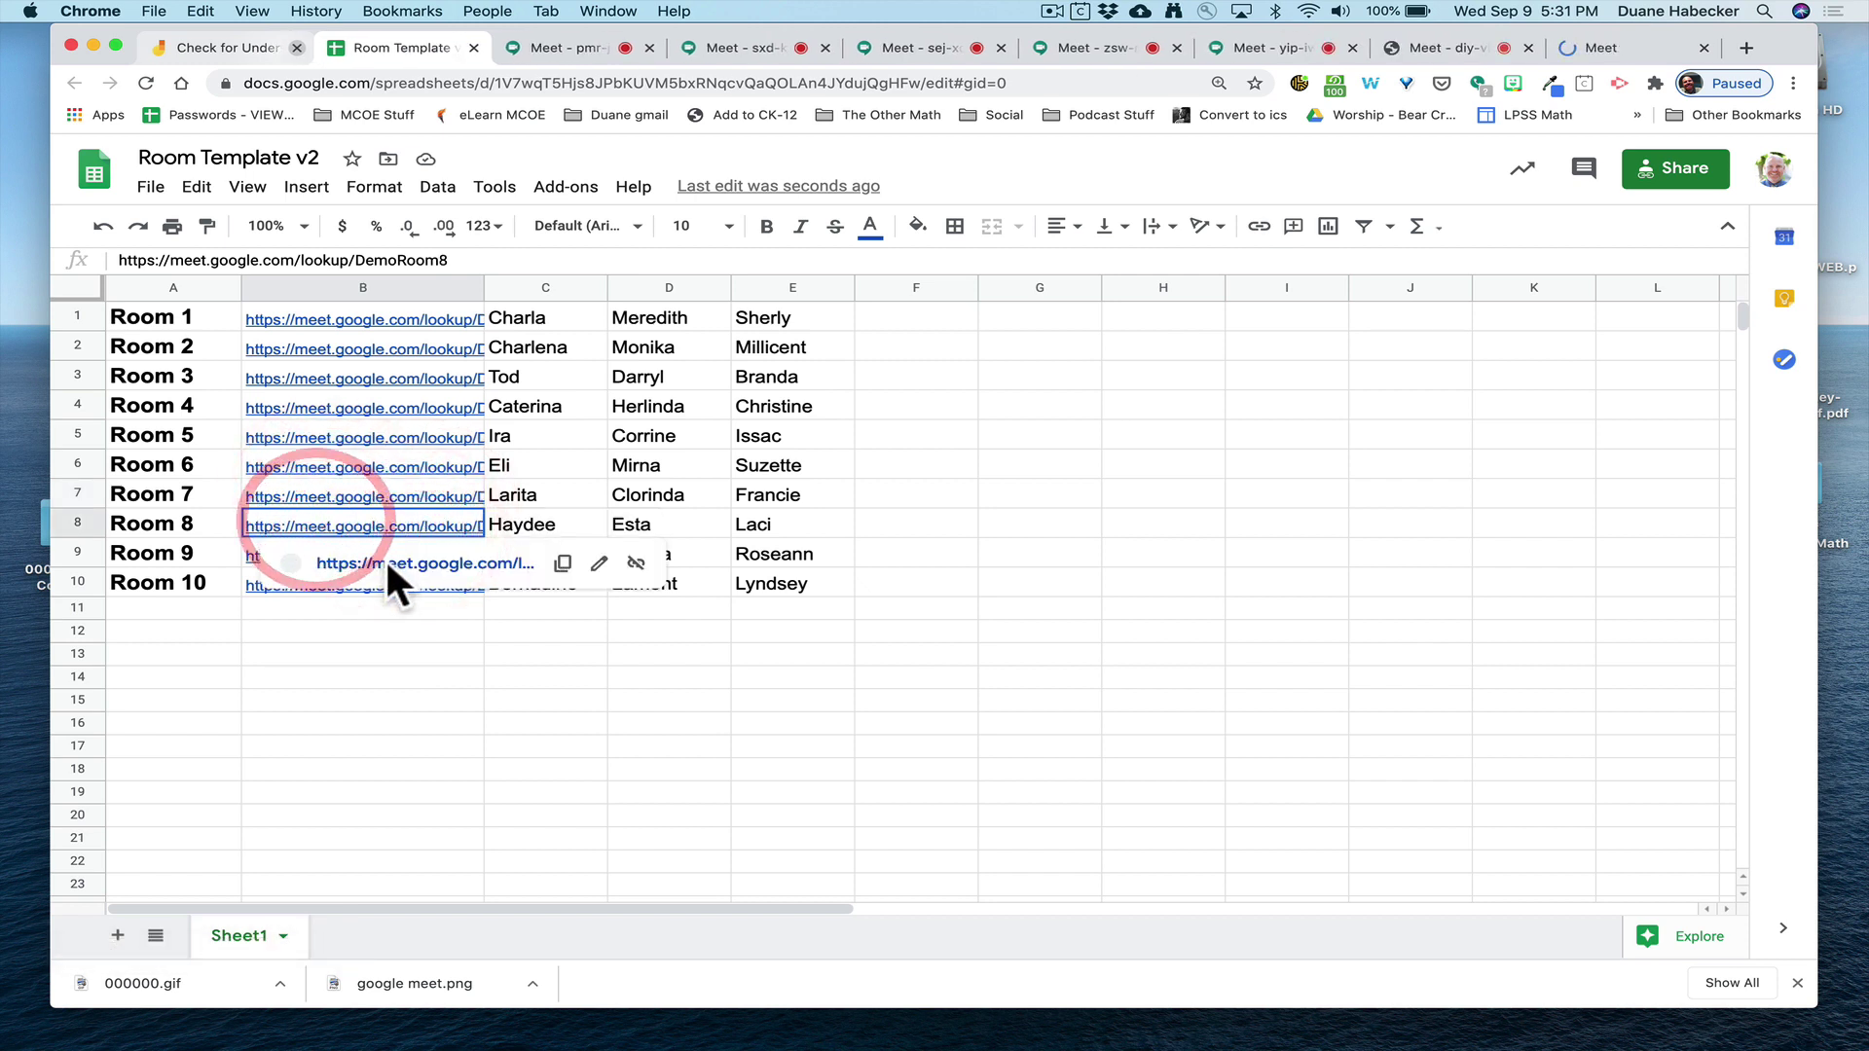
{"action": "left_click", "coordinate": [383, 559]}
{"action": "left_click", "coordinate": [319, 553]}
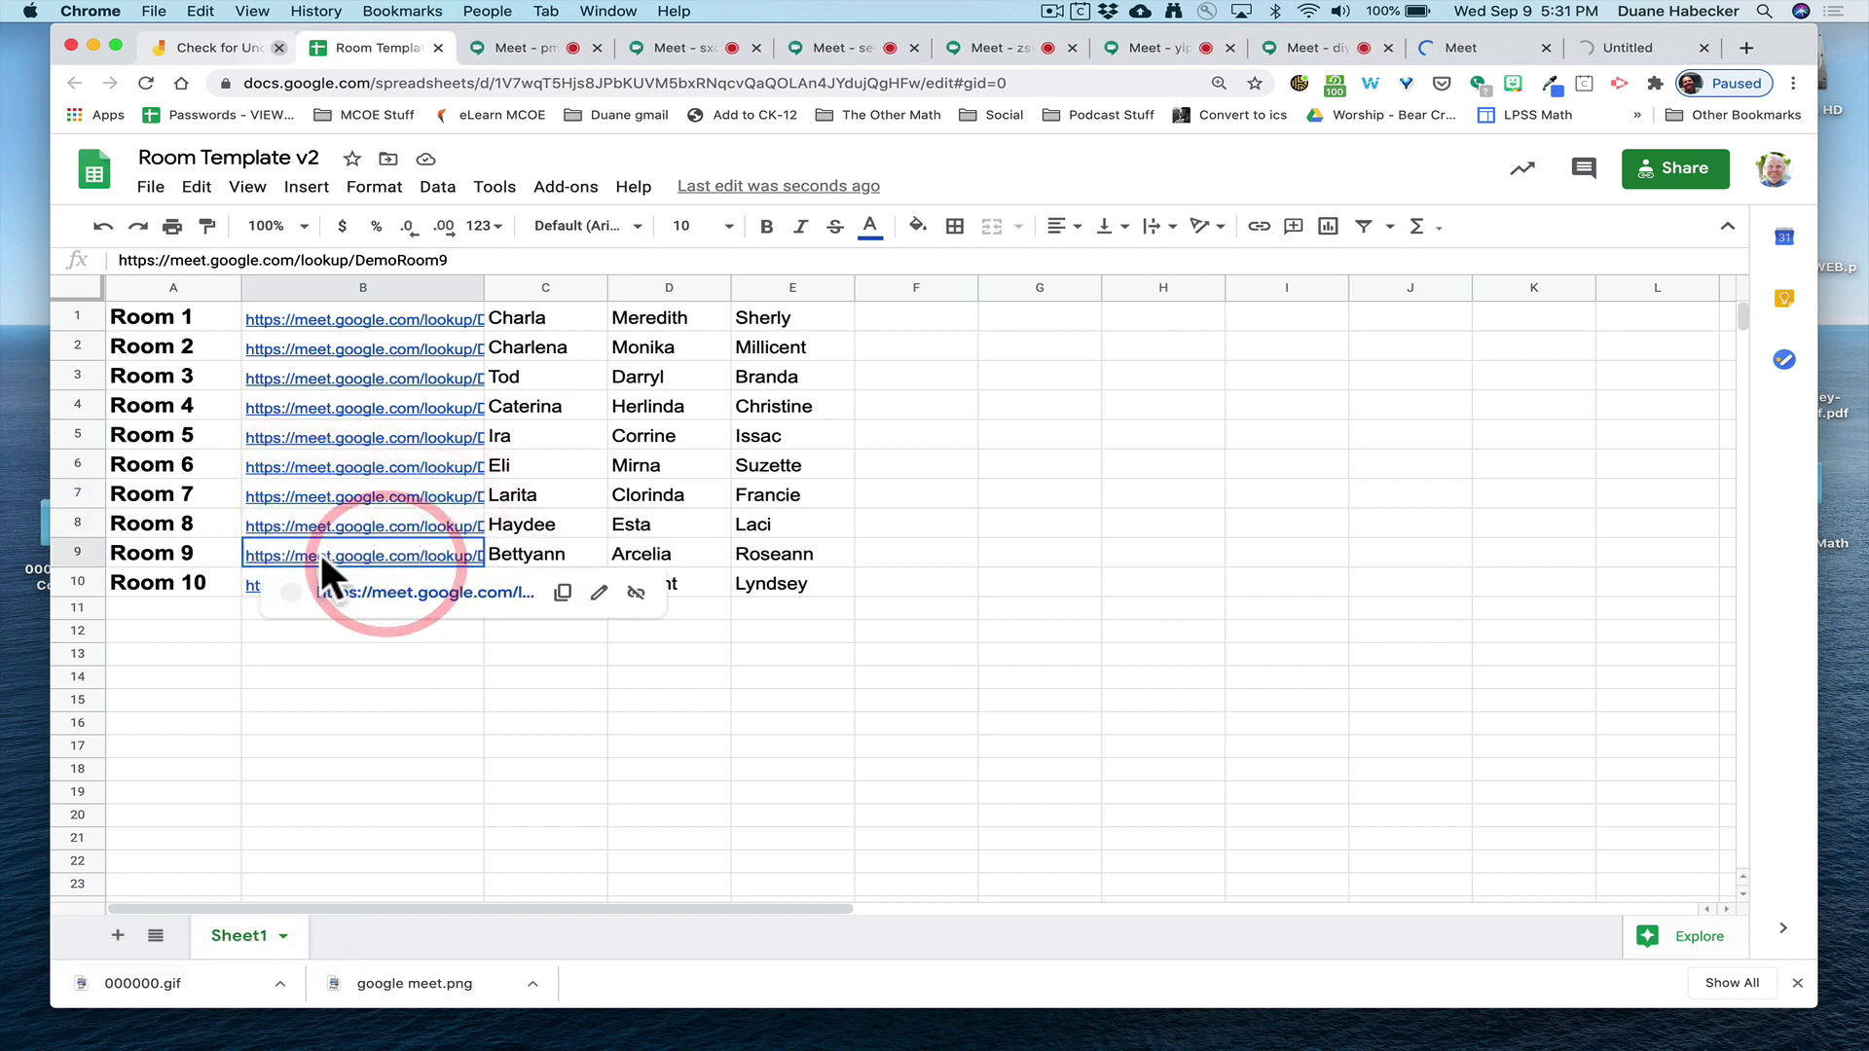
{"action": "left_click", "coordinate": [386, 592]}
{"action": "left_click", "coordinate": [355, 585]}
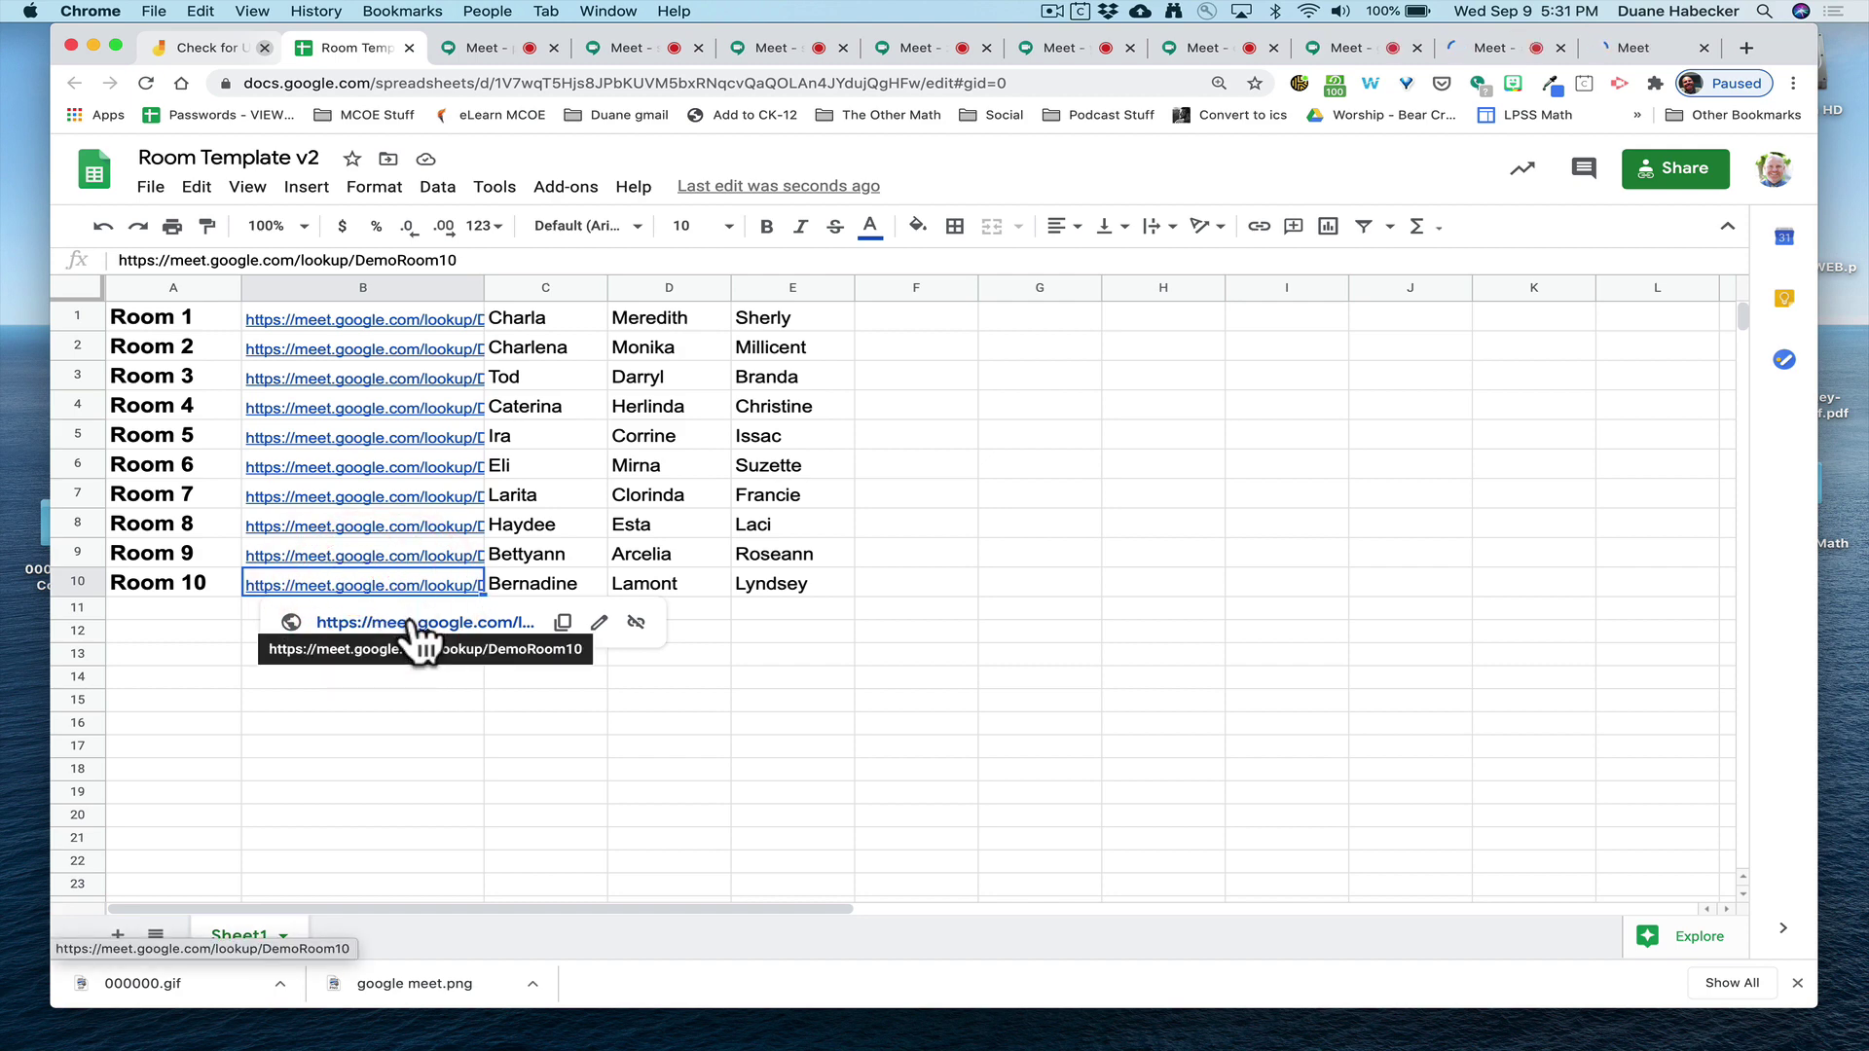
{"action": "left_click", "coordinate": [413, 619]}
Step: Go through the opened Meet tabs and join the demoroom1 to demoroom5 meetings one after another
{"action": "key", "text": "ctrl+Tab"}
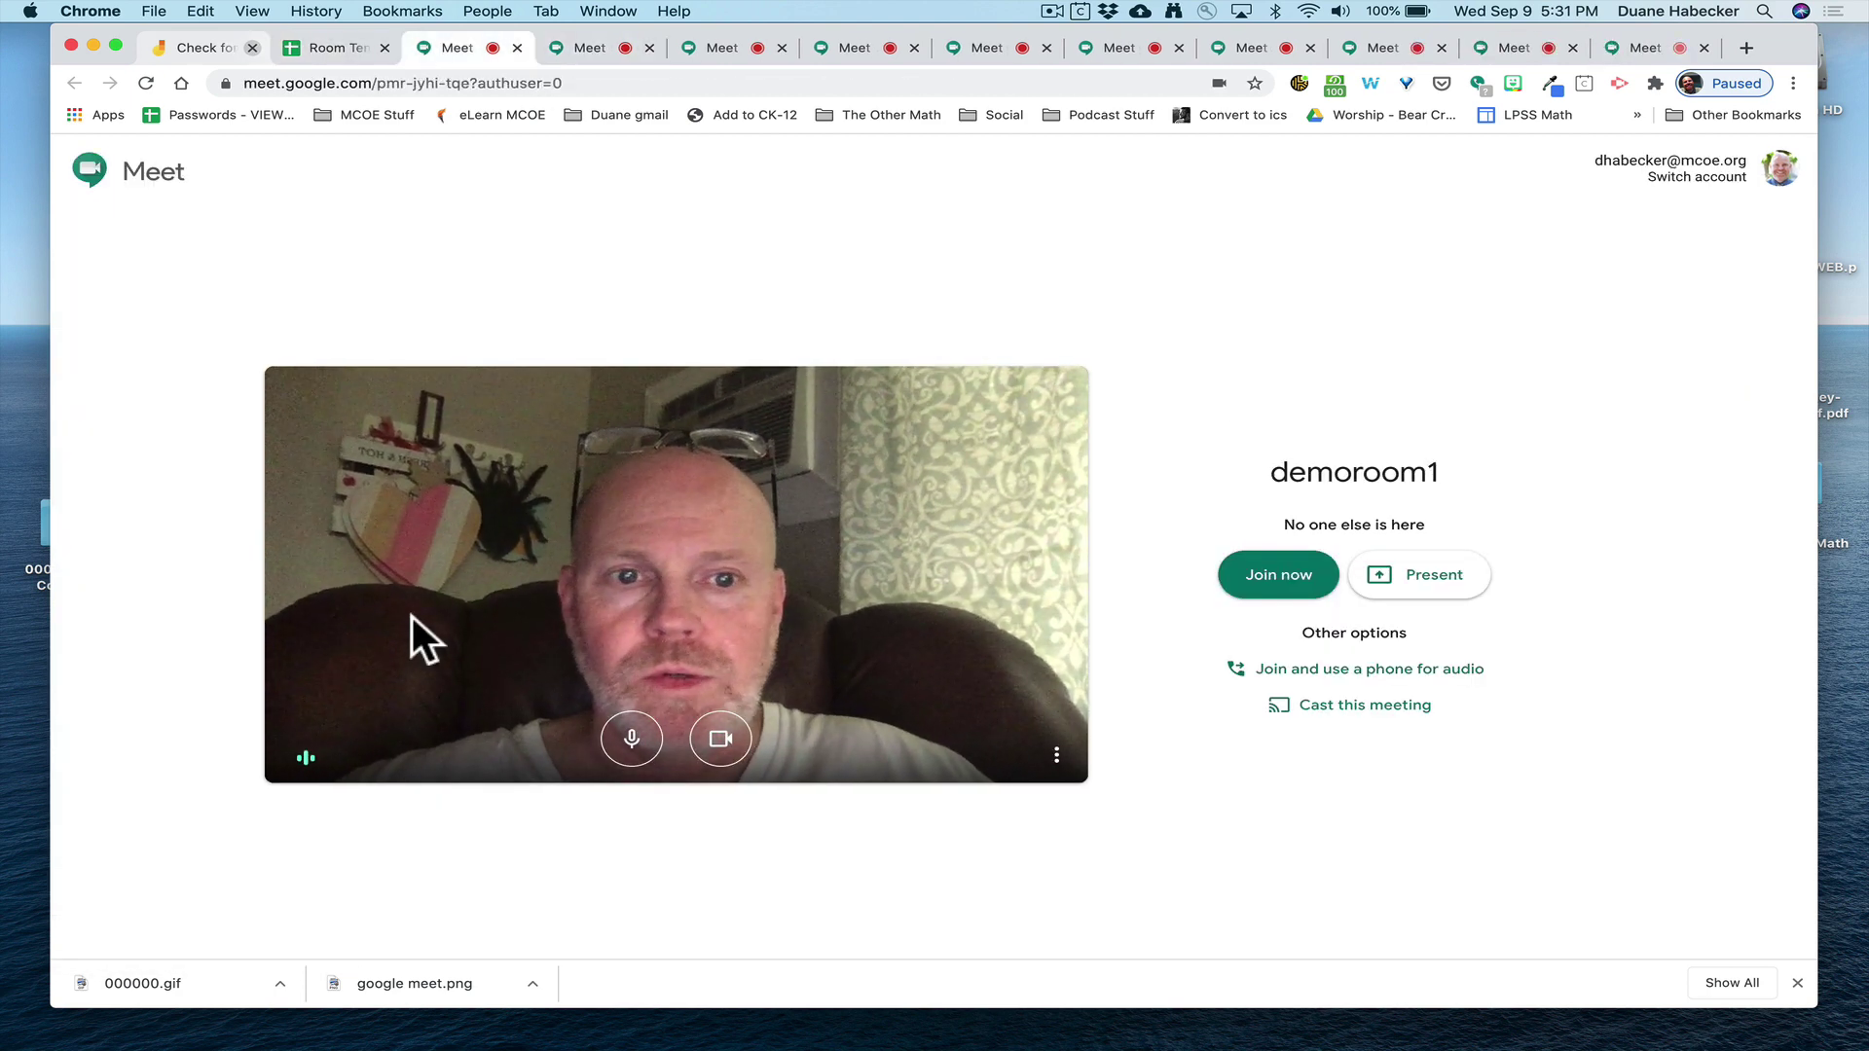
{"action": "key", "text": "ctrl+Tab"}
{"action": "key", "text": "ctrl+Tab"}
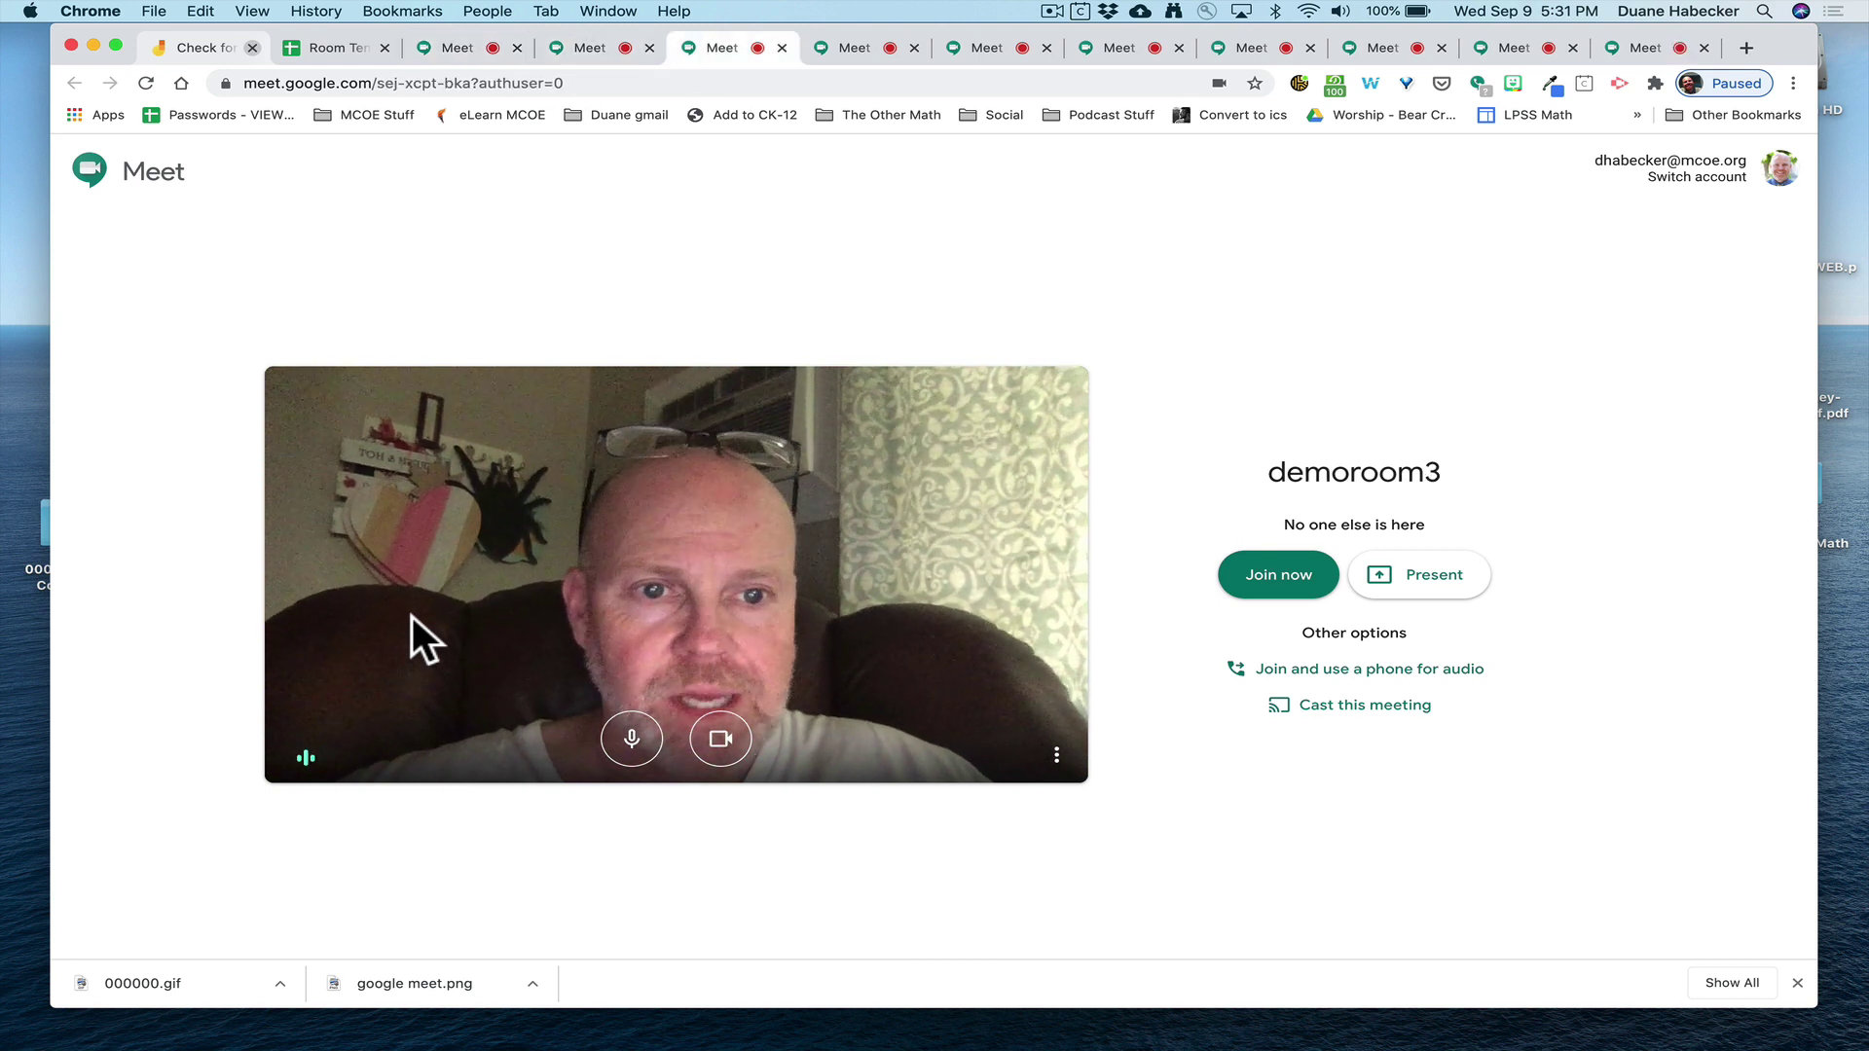
{"action": "key", "text": "ctrl+shift+Tab"}
{"action": "key", "text": "ctrl+shift+Tab"}
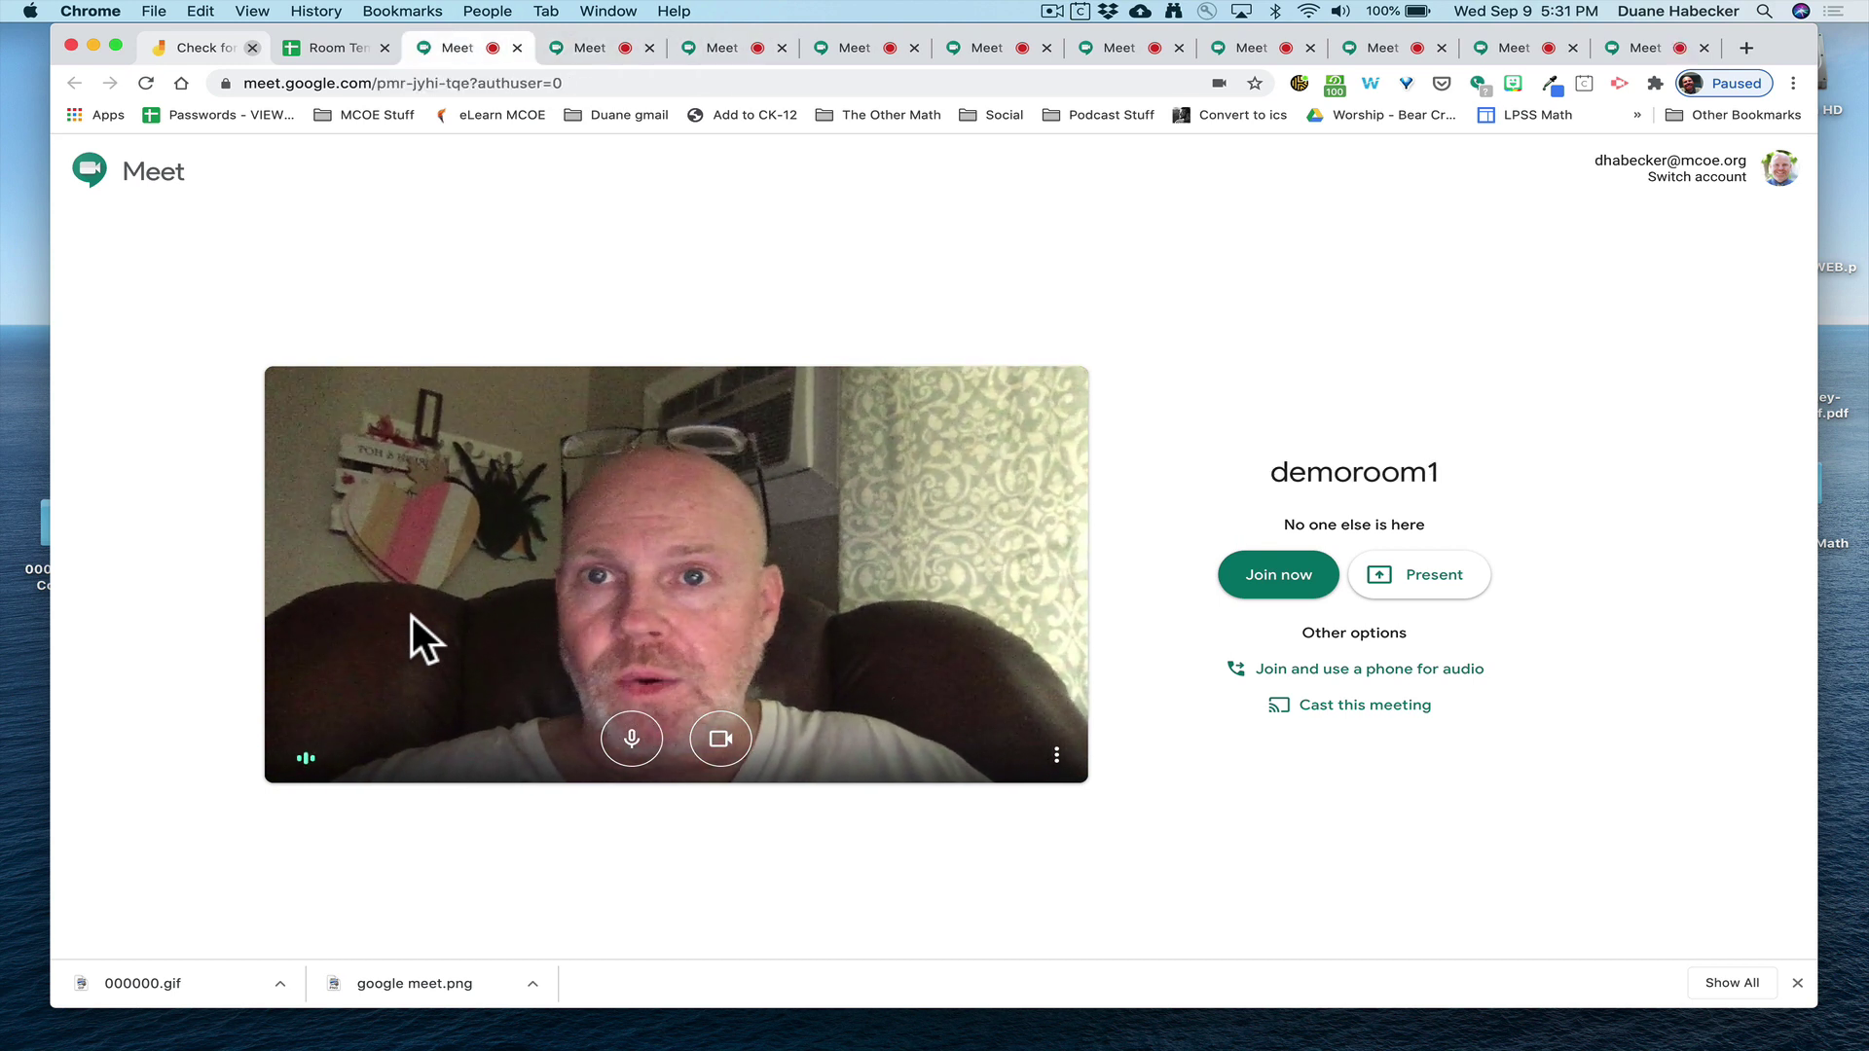
{"action": "left_click", "coordinate": [1263, 584]}
{"action": "key", "text": "ctrl+Tab"}
{"action": "left_click", "coordinate": [1265, 582]}
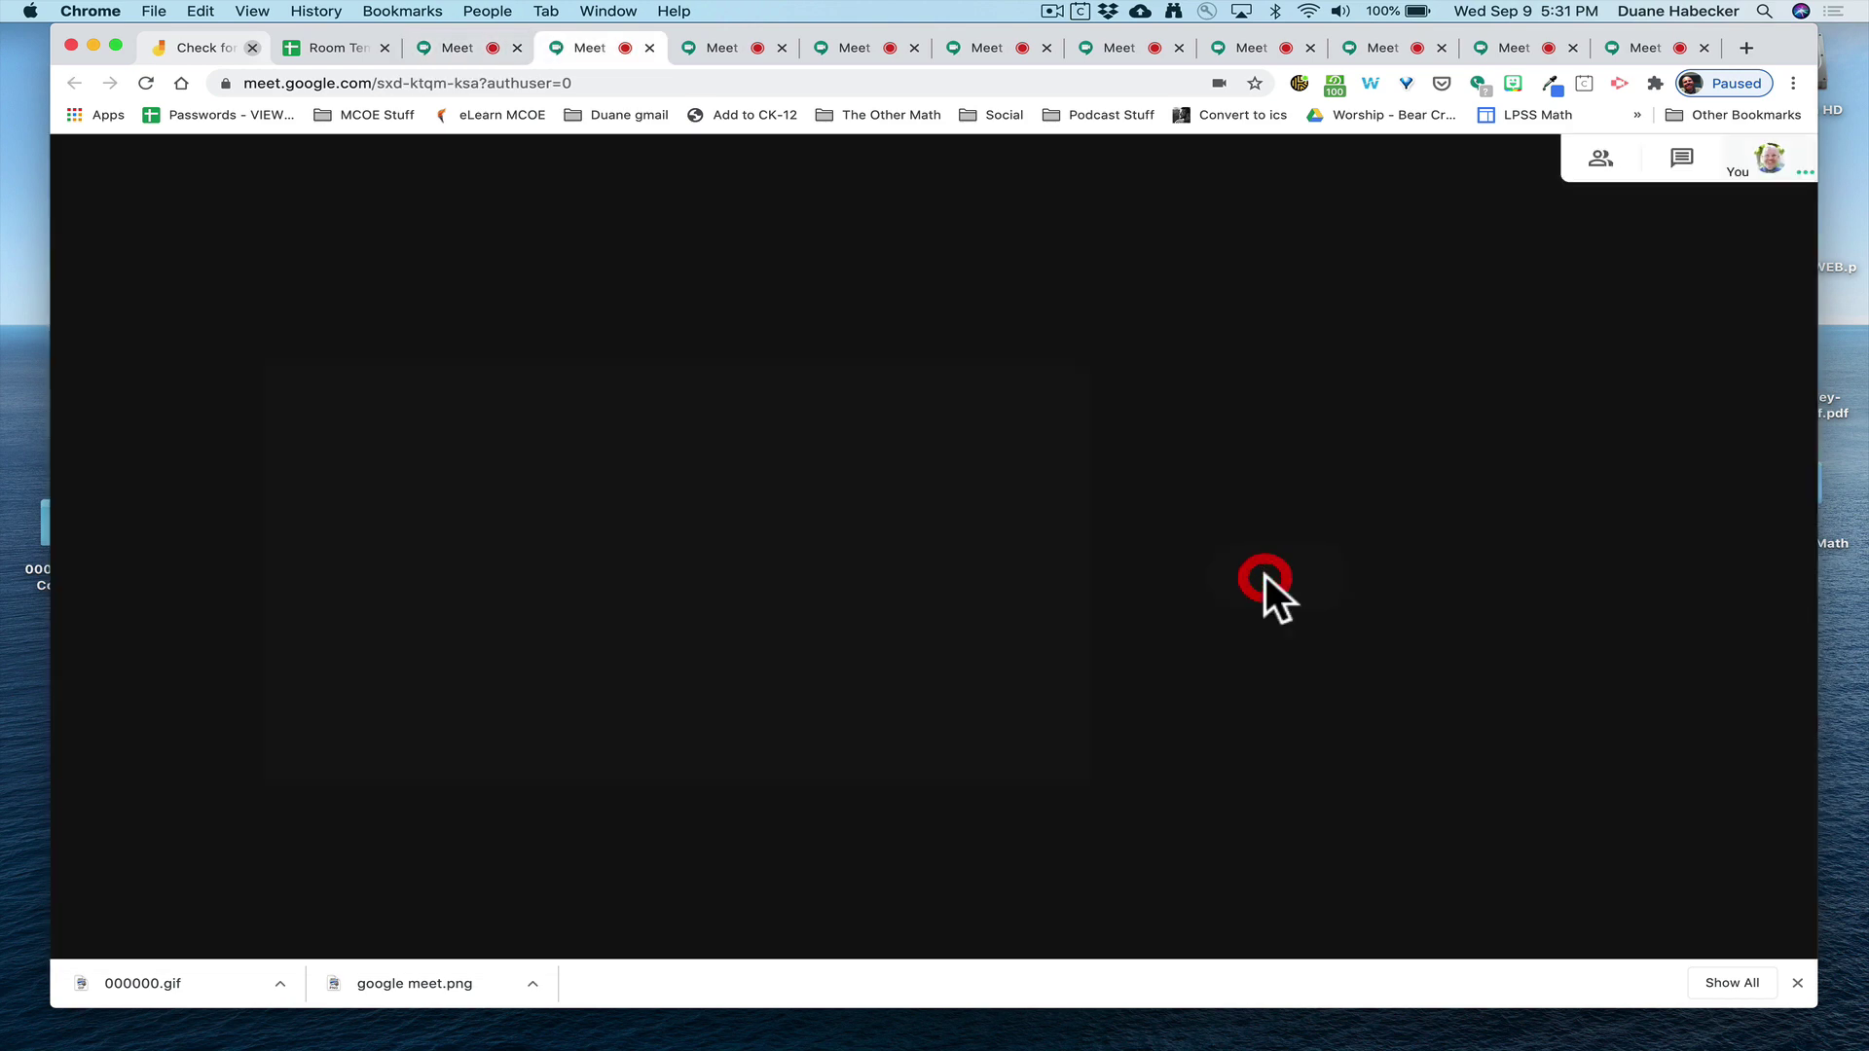
{"action": "key", "text": "ctrl+Tab"}
{"action": "left_click", "coordinate": [1265, 574]}
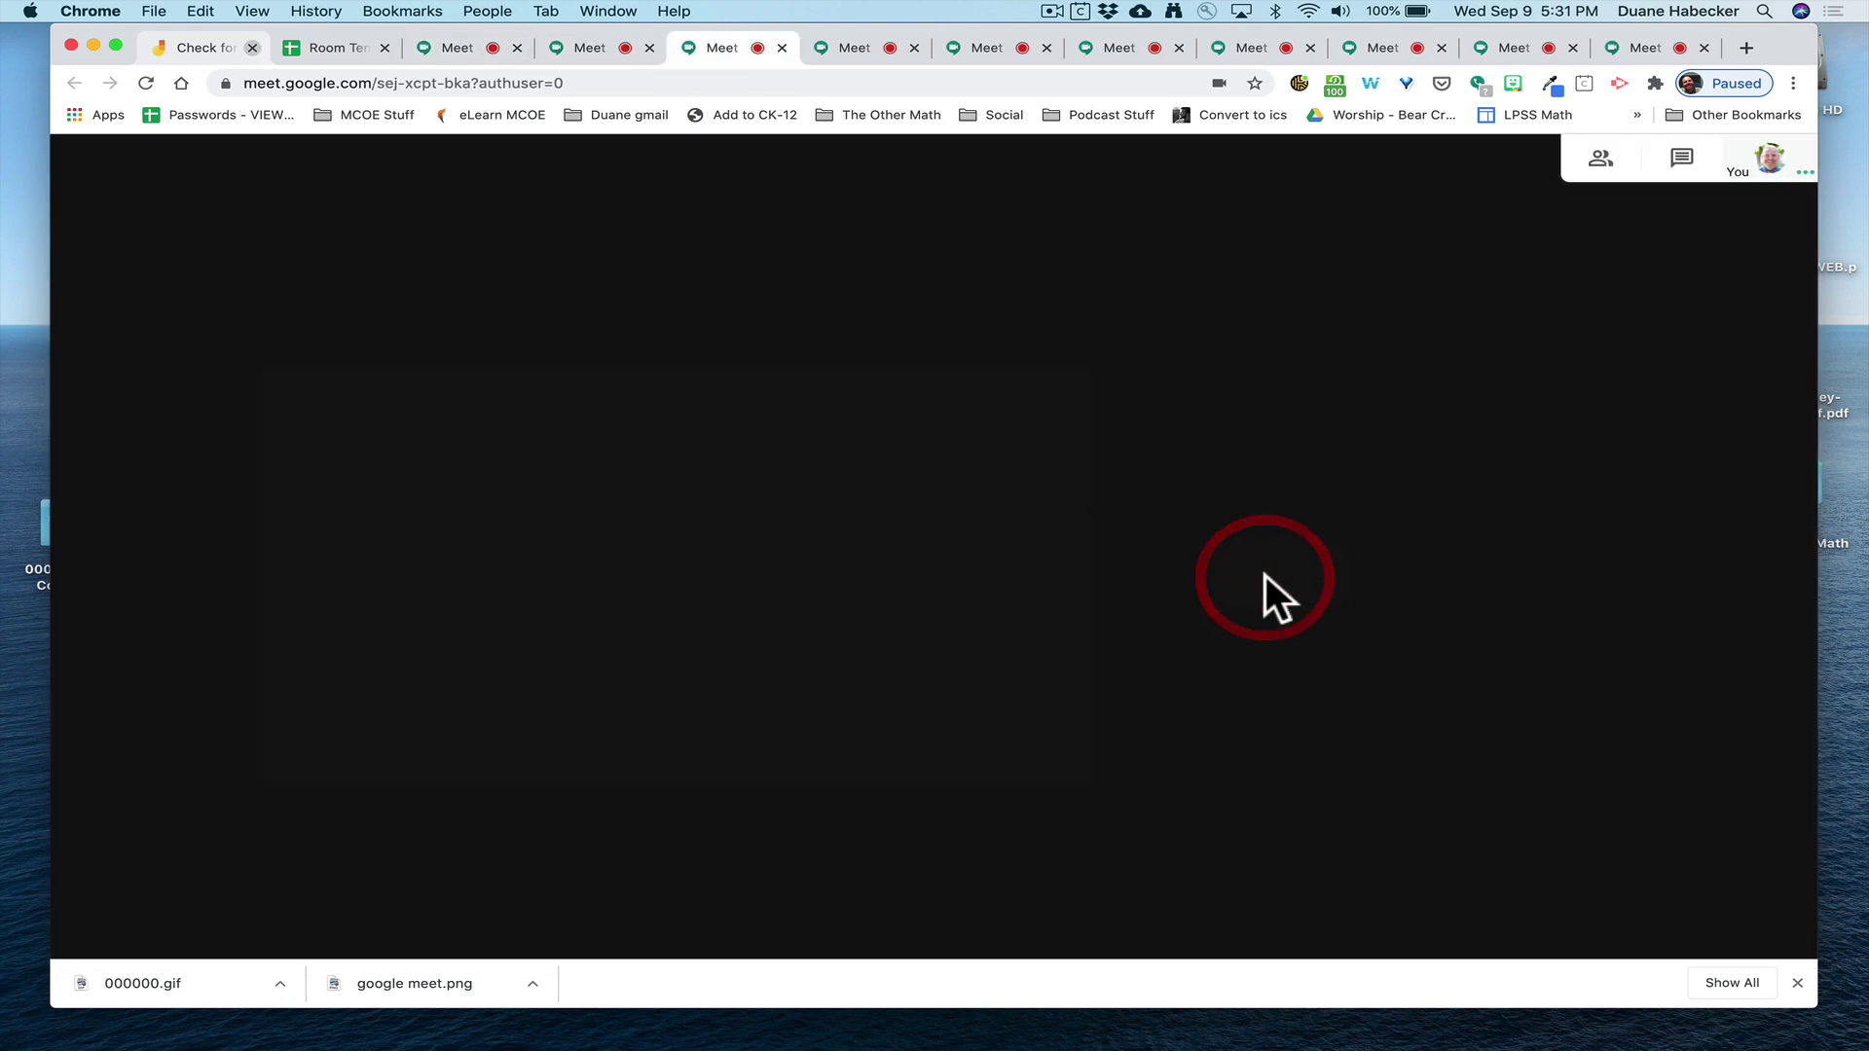
{"action": "key", "text": "ctrl+Tab"}
{"action": "left_click", "coordinate": [1265, 575]}
{"action": "key", "text": "ctrl+Tab"}
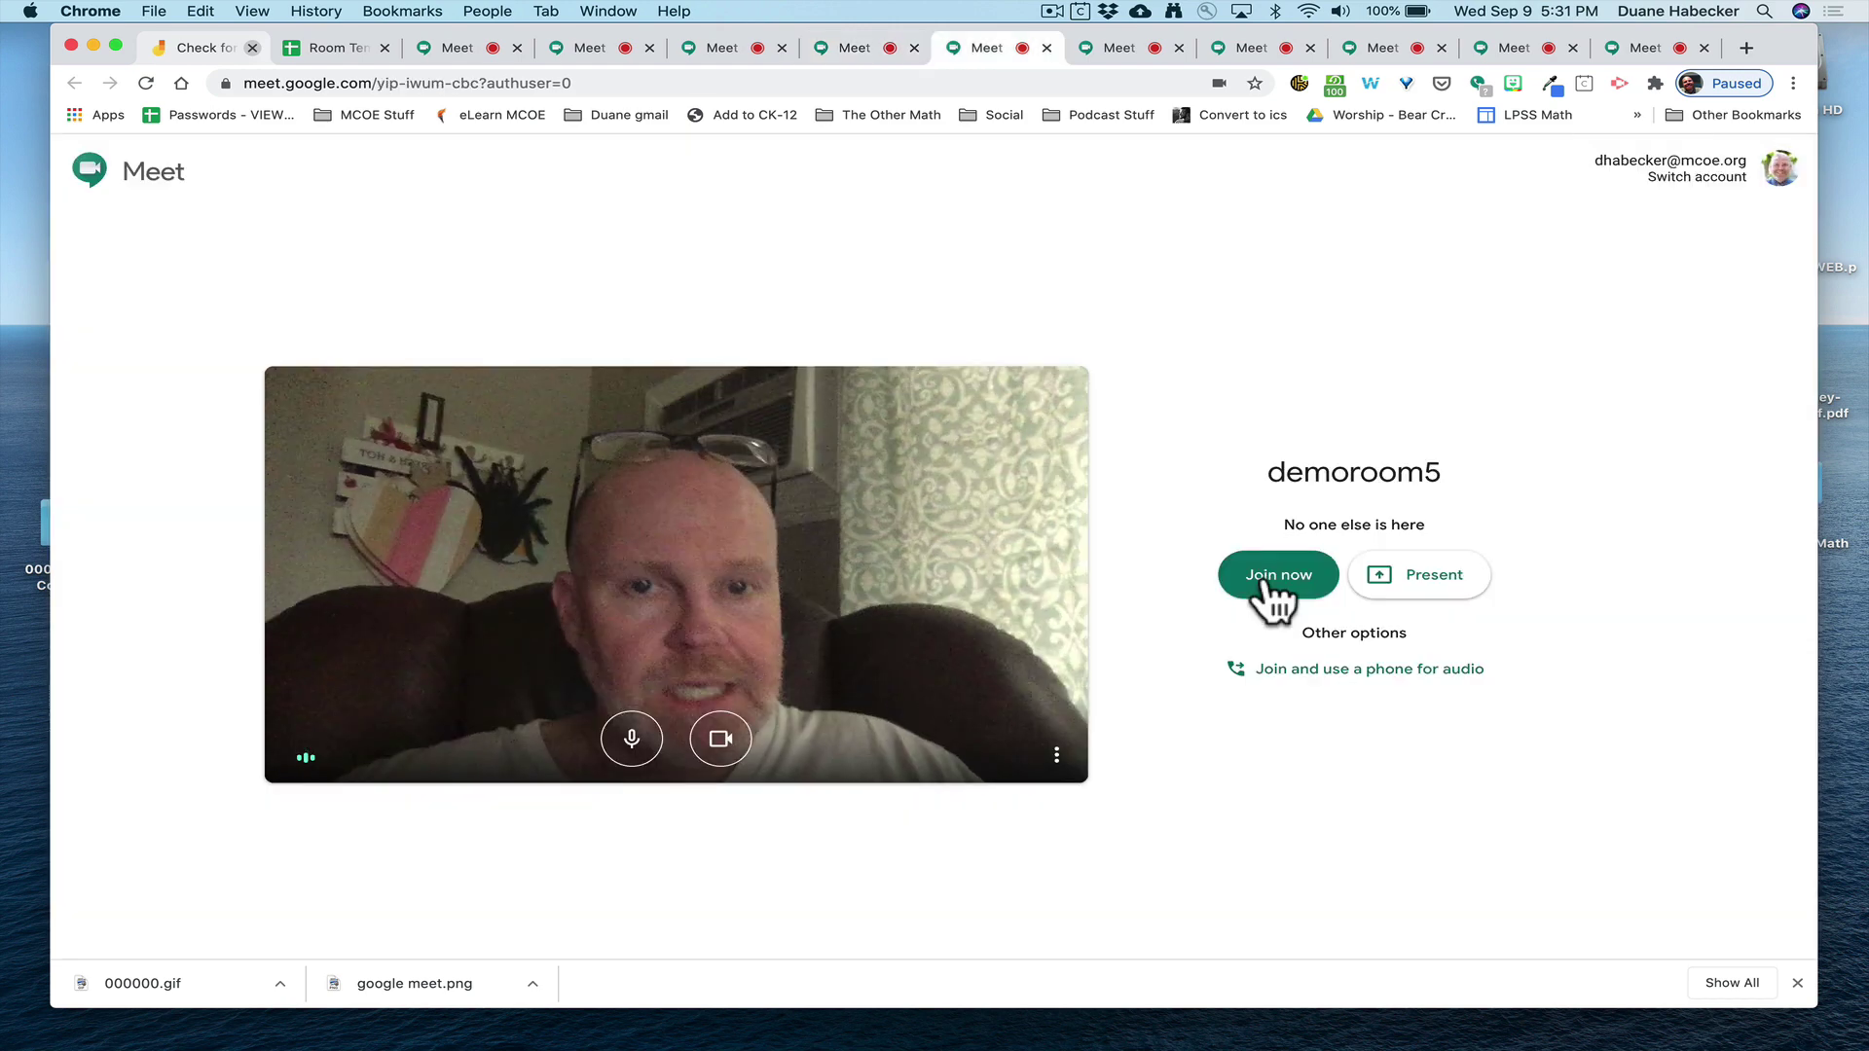
{"action": "left_click", "coordinate": [1265, 575]}
Step: Continue through the remaining Meet tabs and join the demoroom6 to demoroom10 meetings
{"action": "key", "text": "ctrl+Tab"}
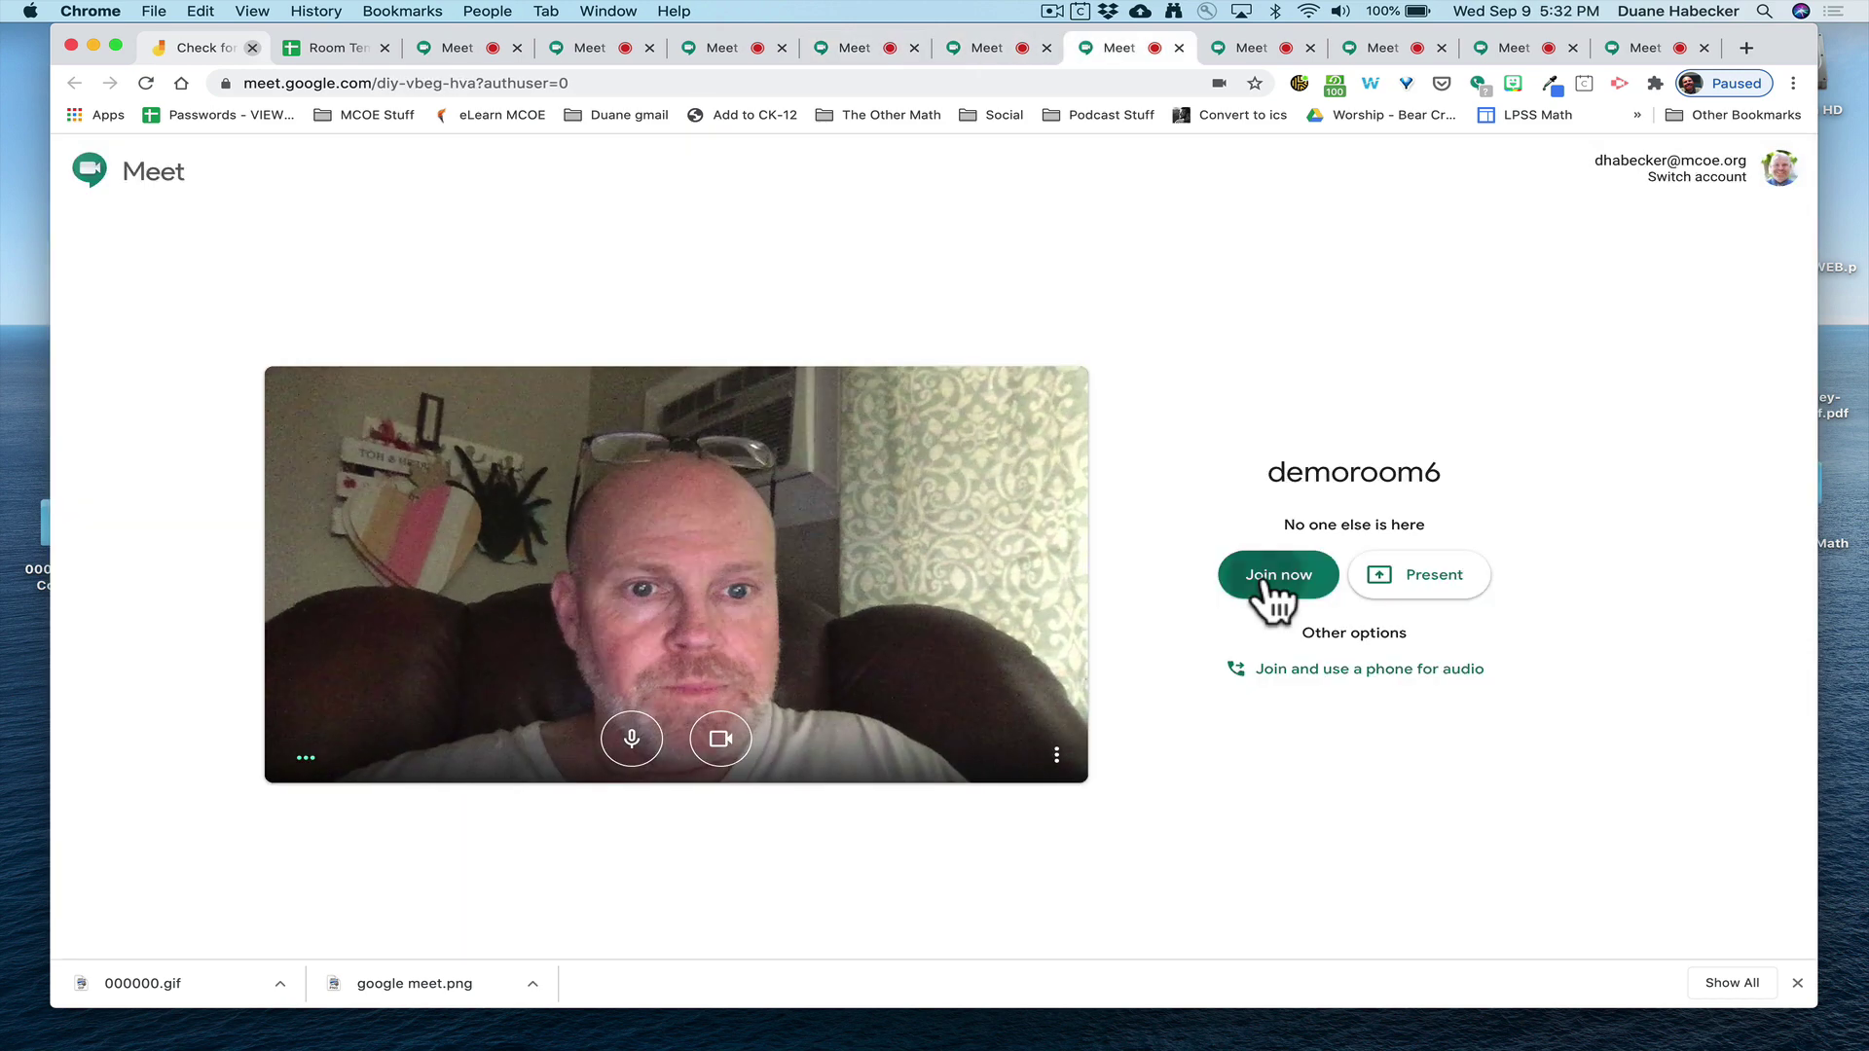
{"action": "left_click", "coordinate": [1265, 575]}
{"action": "key", "text": "ctrl+Tab"}
{"action": "left_click", "coordinate": [1265, 575]}
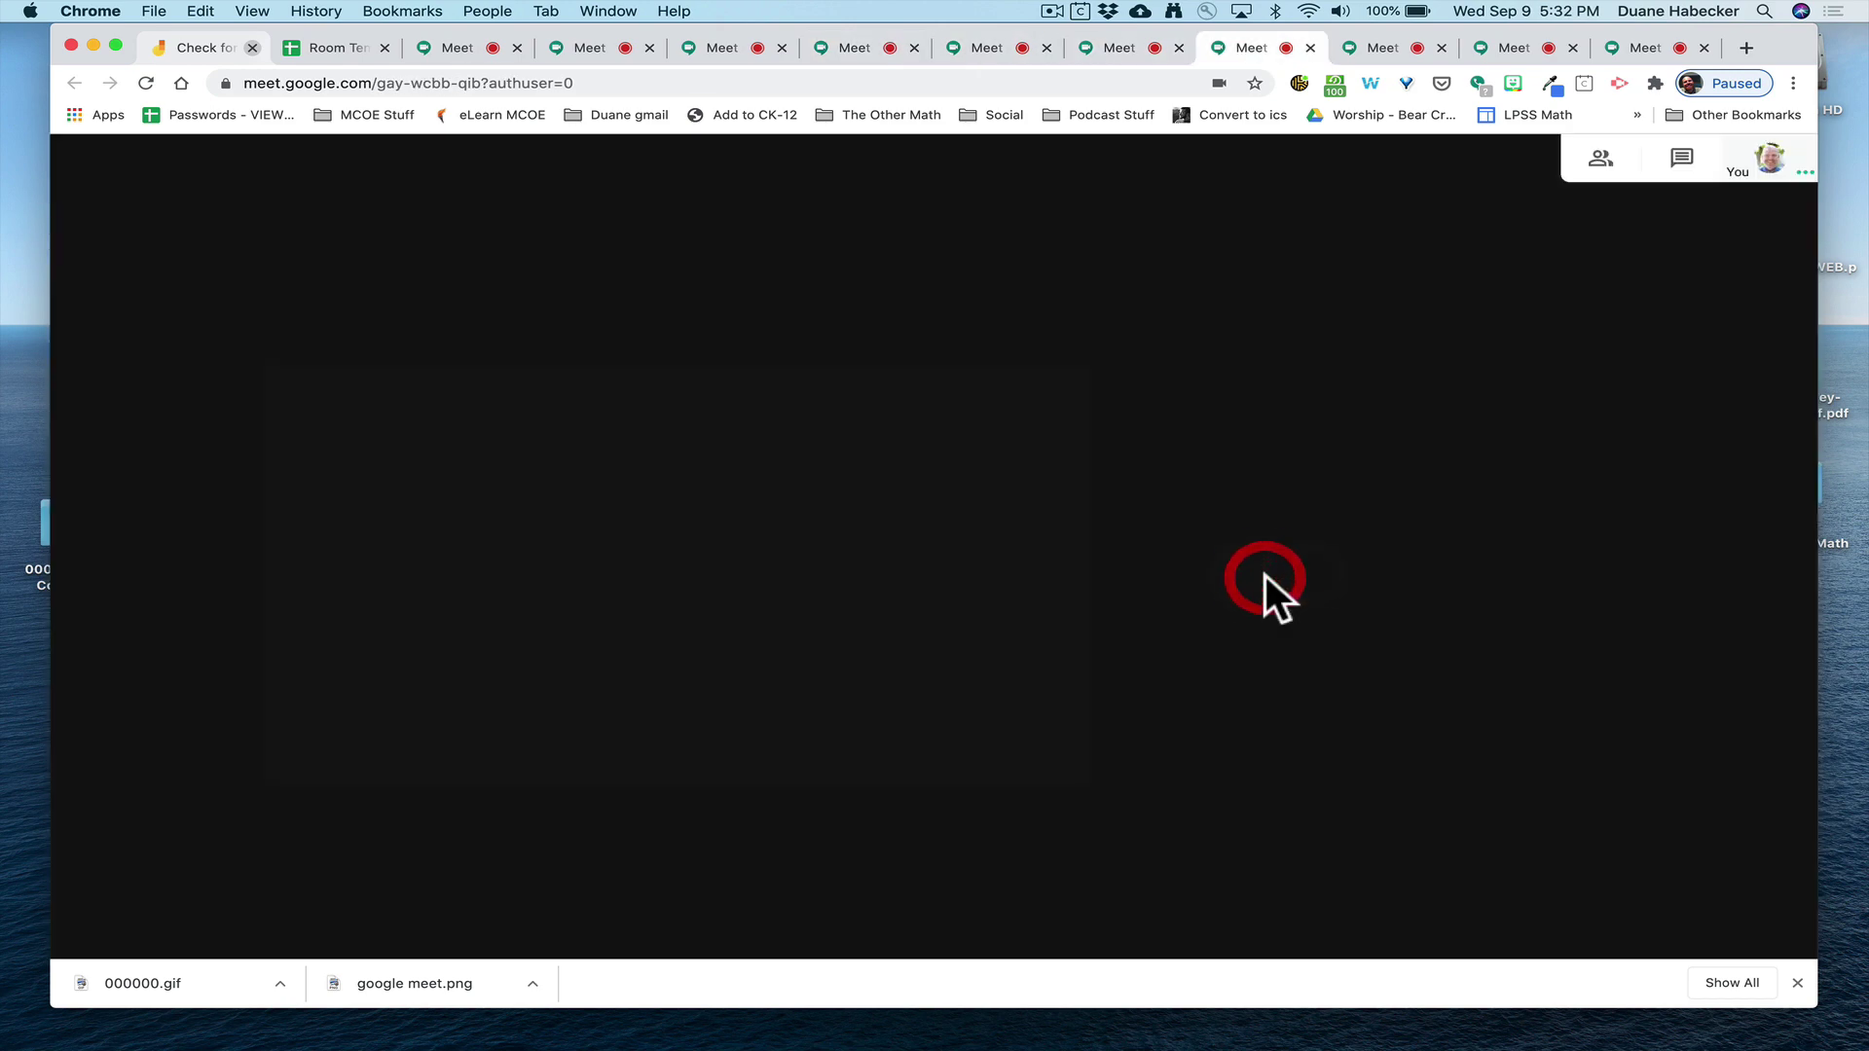
{"action": "key", "text": "ctrl+Tab"}
{"action": "left_click", "coordinate": [1265, 575]}
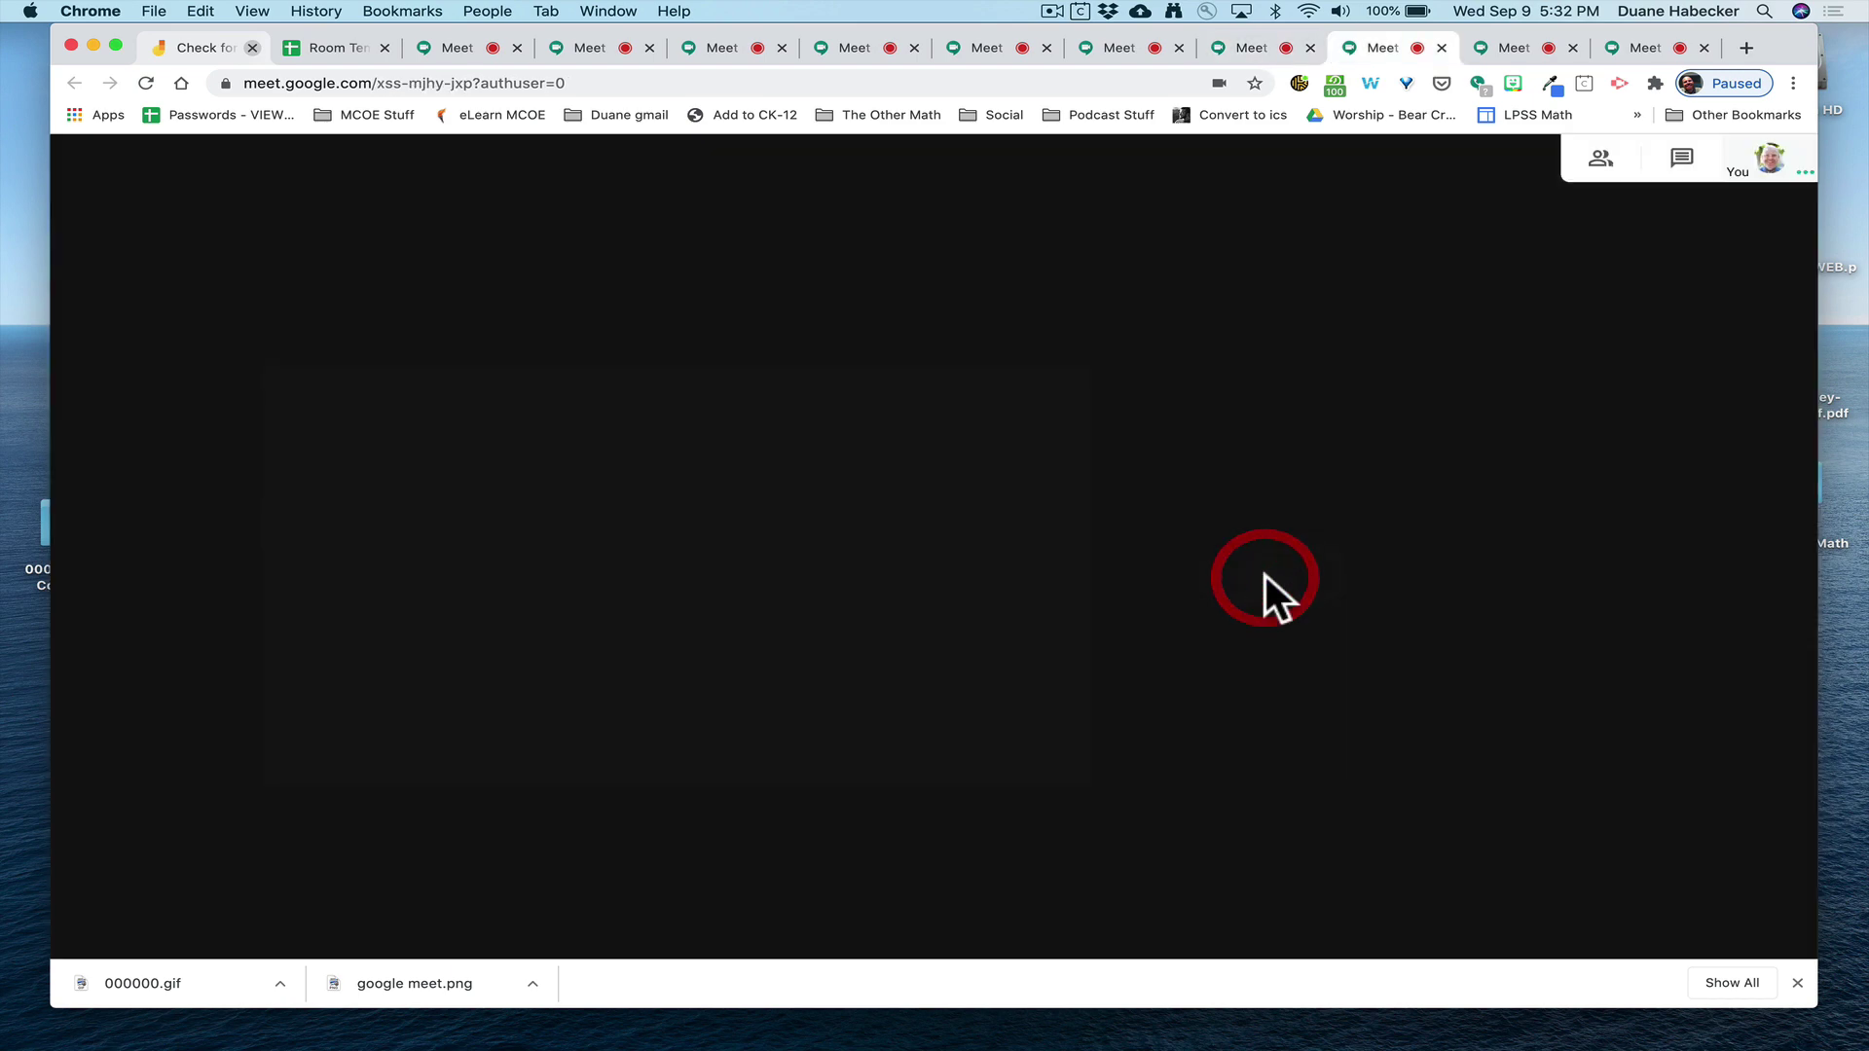
{"action": "key", "text": "ctrl+Tab"}
{"action": "left_click", "coordinate": [1265, 575]}
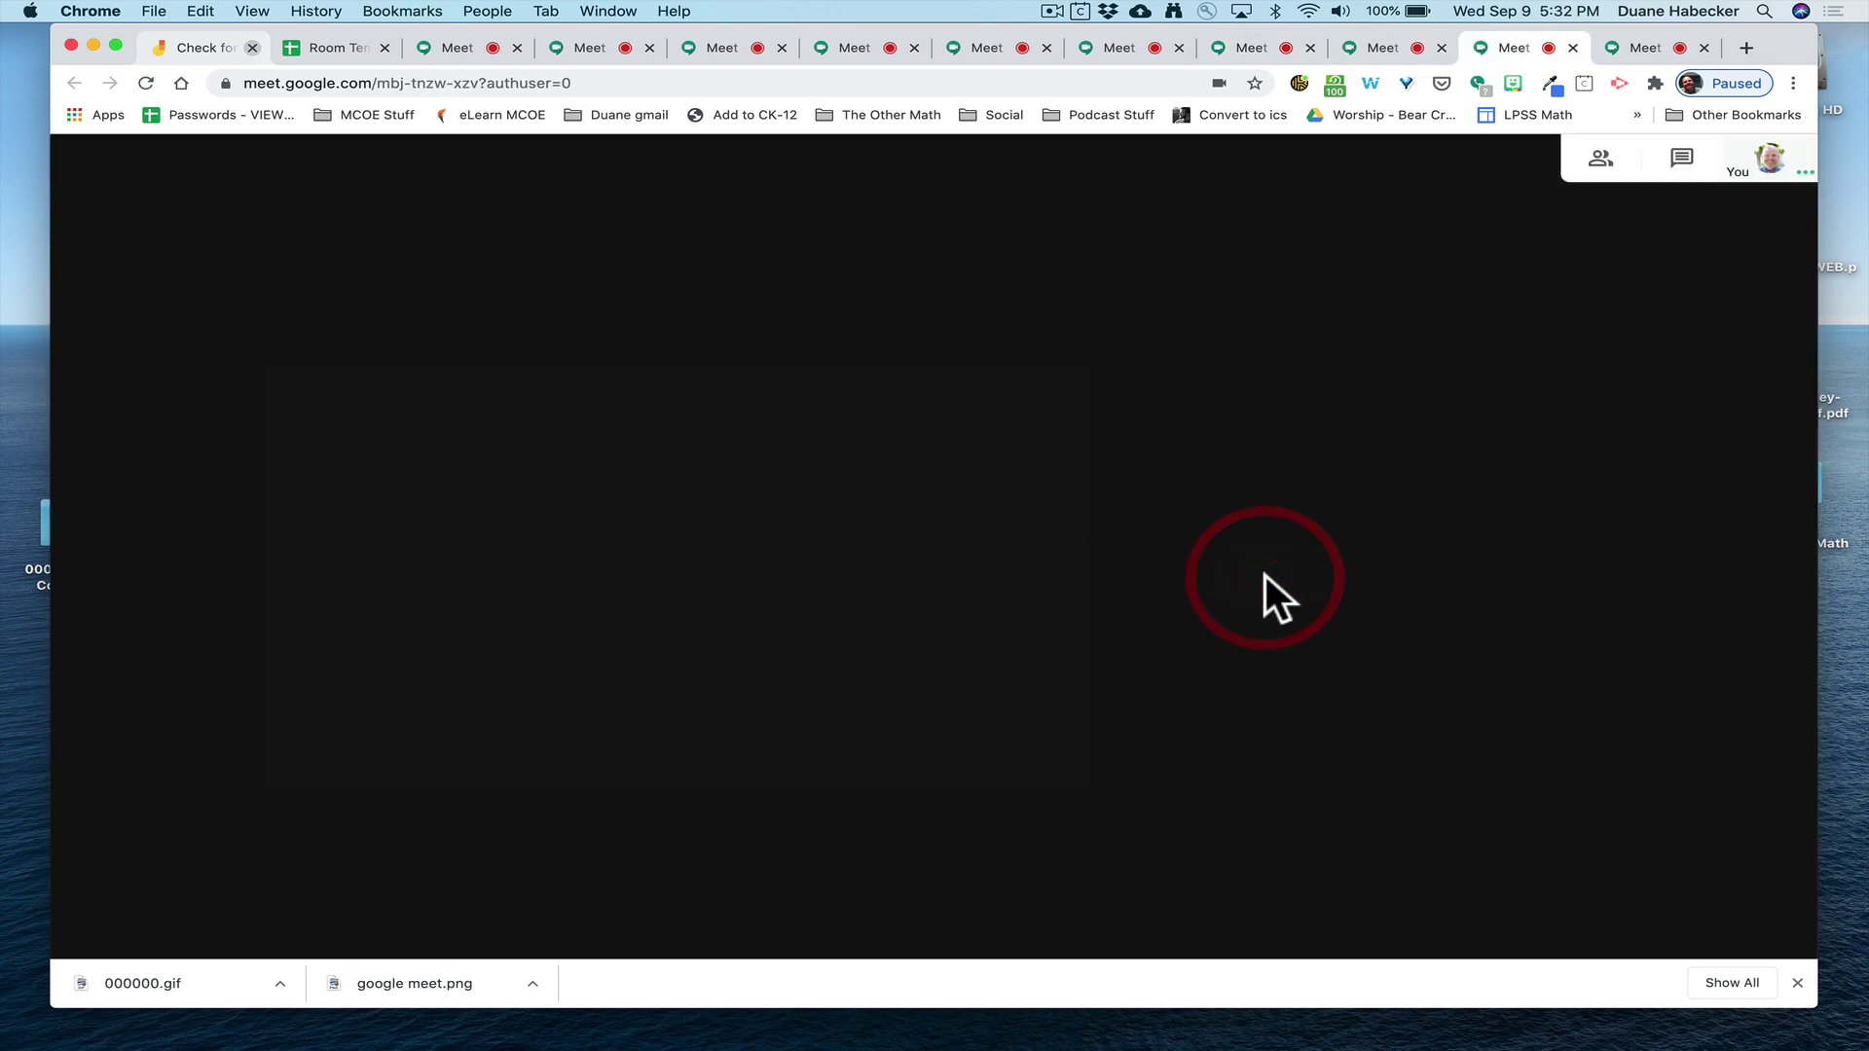
{"action": "key", "text": "ctrl+Tab"}
{"action": "left_click", "coordinate": [1265, 575]}
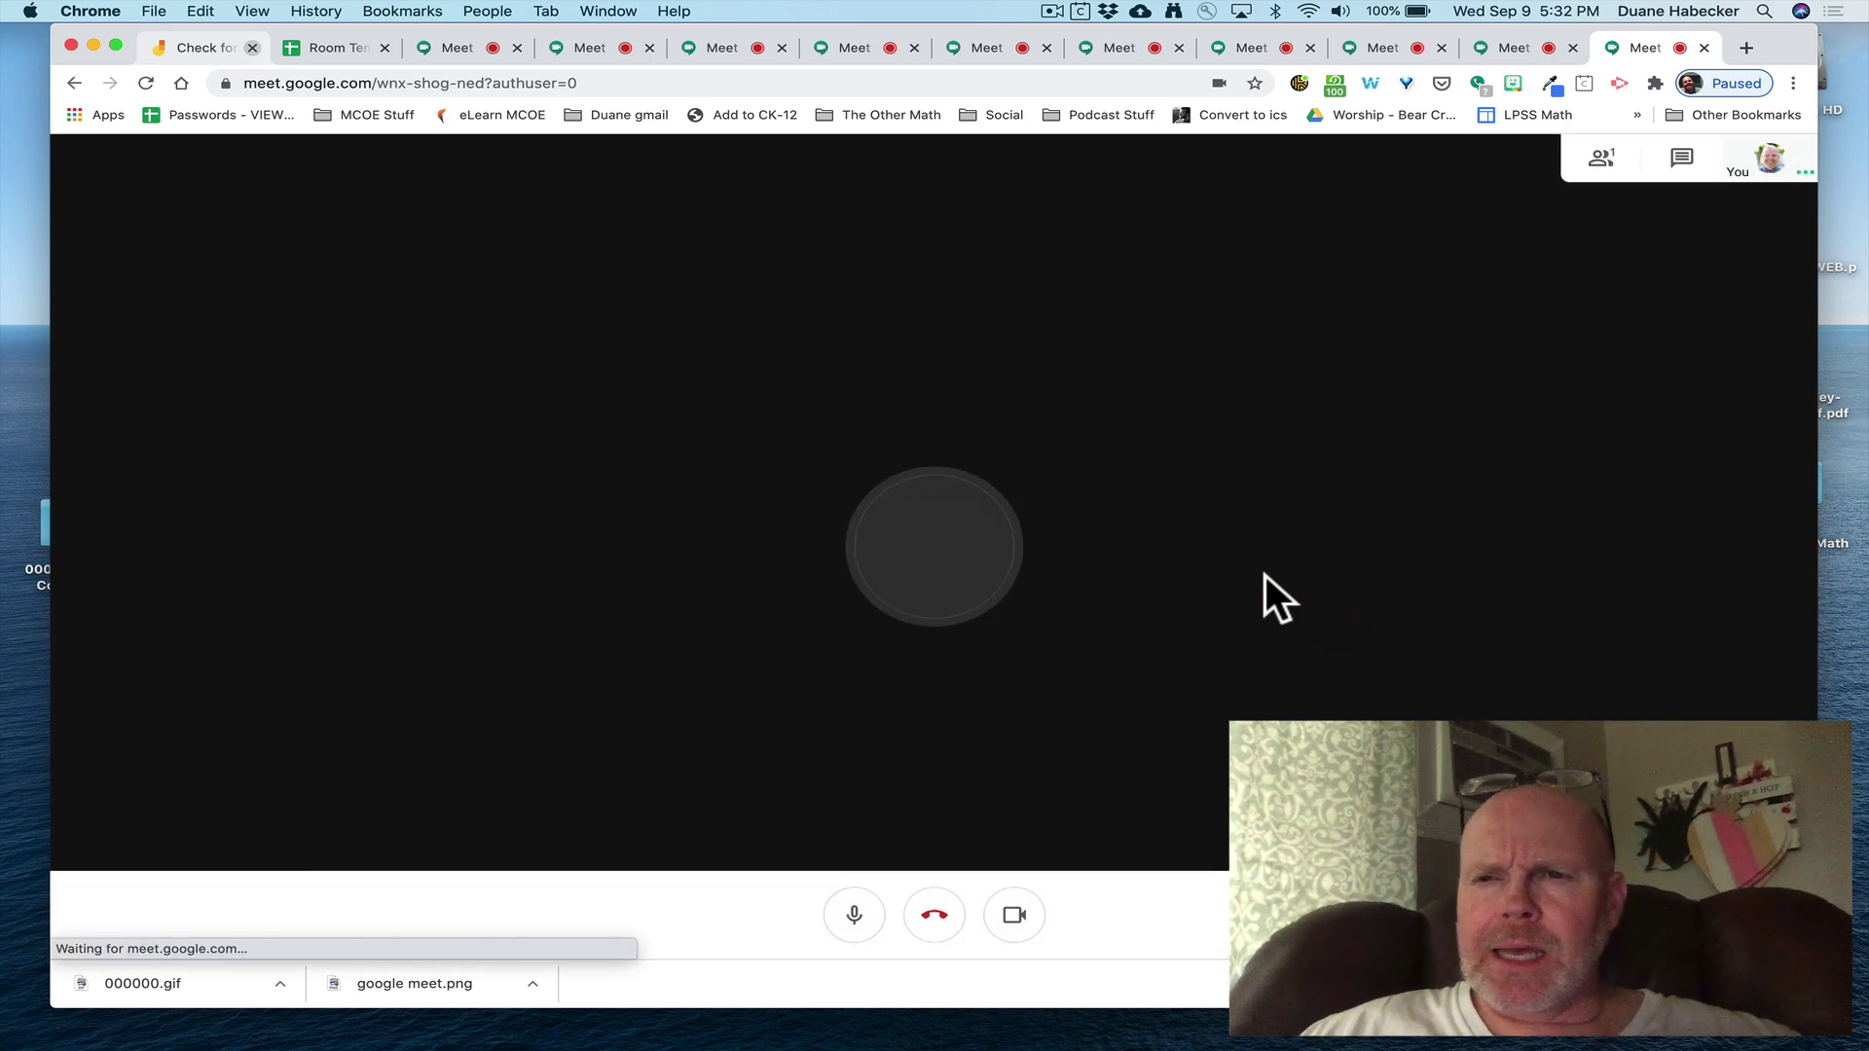
Step: Look back through the joined meetings from demoroom10 to demoroom1, examining each room's nickname and joining information
{"action": "key", "text": "ctrl+shift+Tab"}
{"action": "key", "text": "ctrl+shift+Tab"}
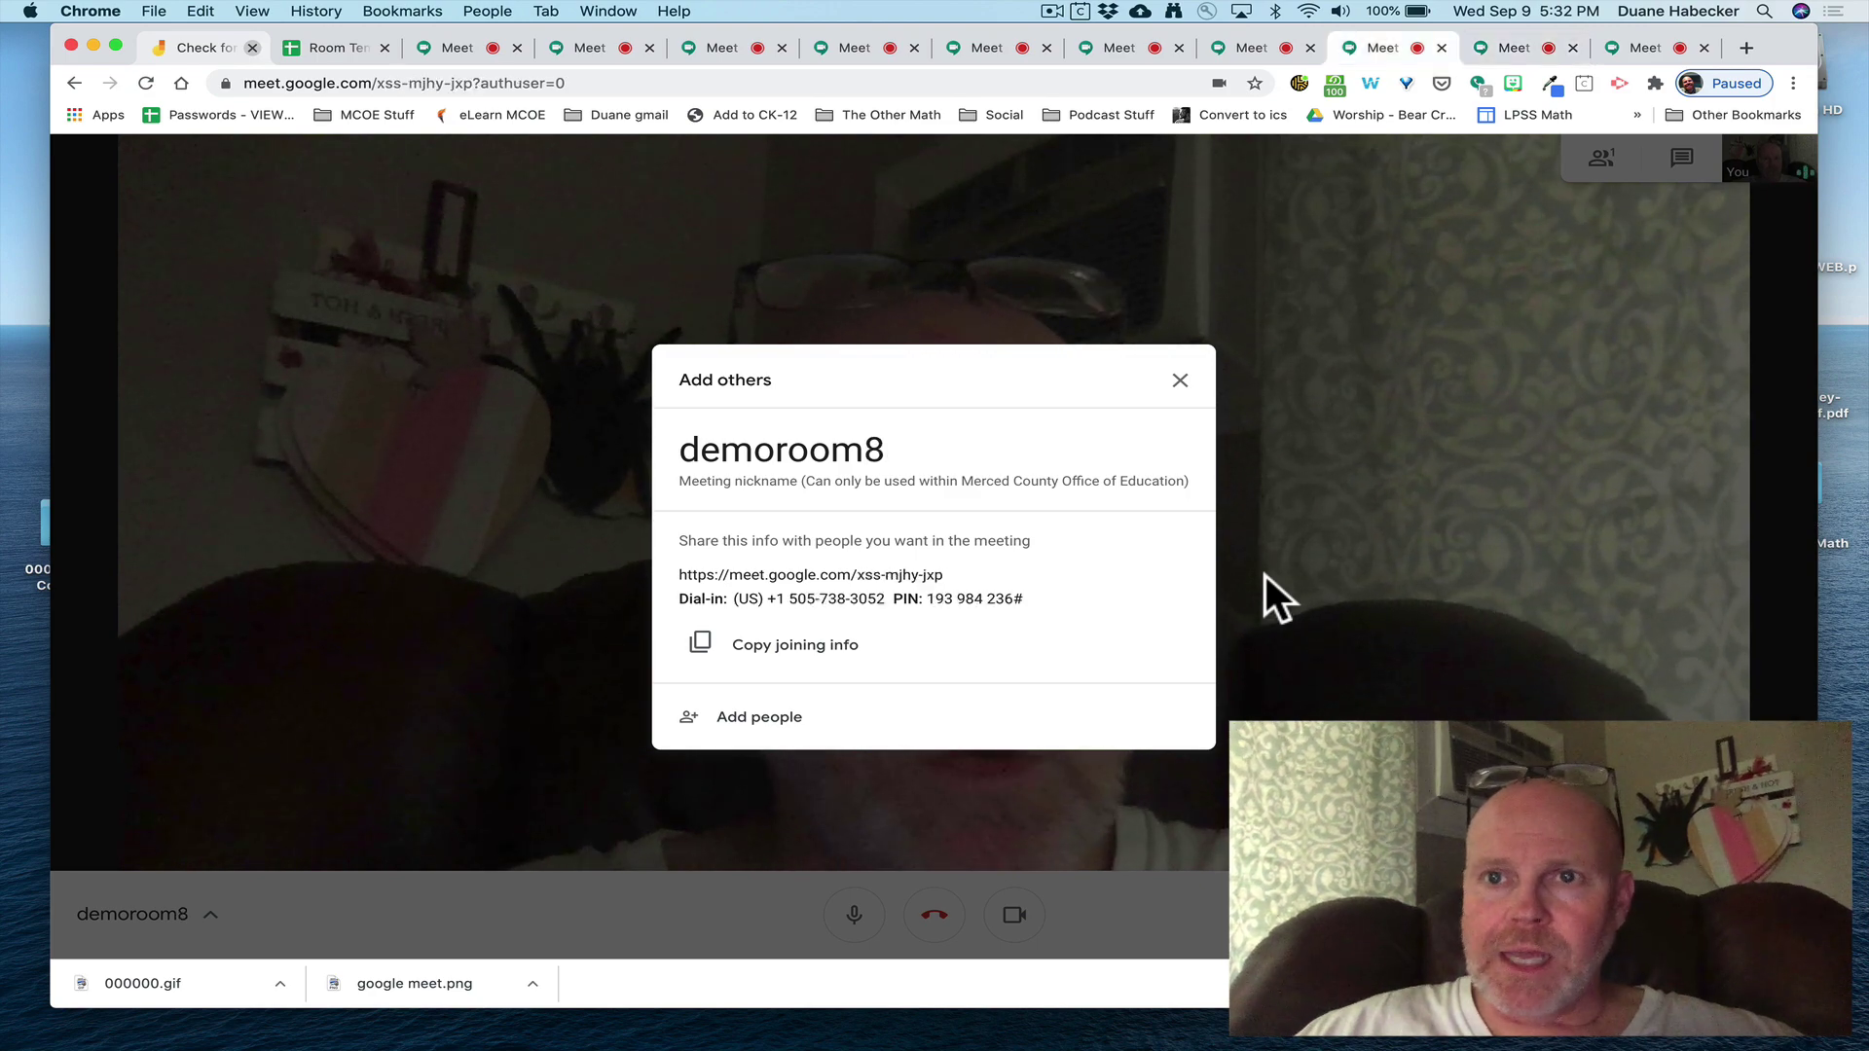
{"action": "key", "text": "ctrl+shift+Tab"}
{"action": "key", "text": "ctrl+shift+Tab"}
{"action": "key", "text": "ctrl+shift+Tab"}
{"action": "key", "text": "ctrl+shift+Tab"}
{"action": "key", "text": "ctrl+shift+Tab"}
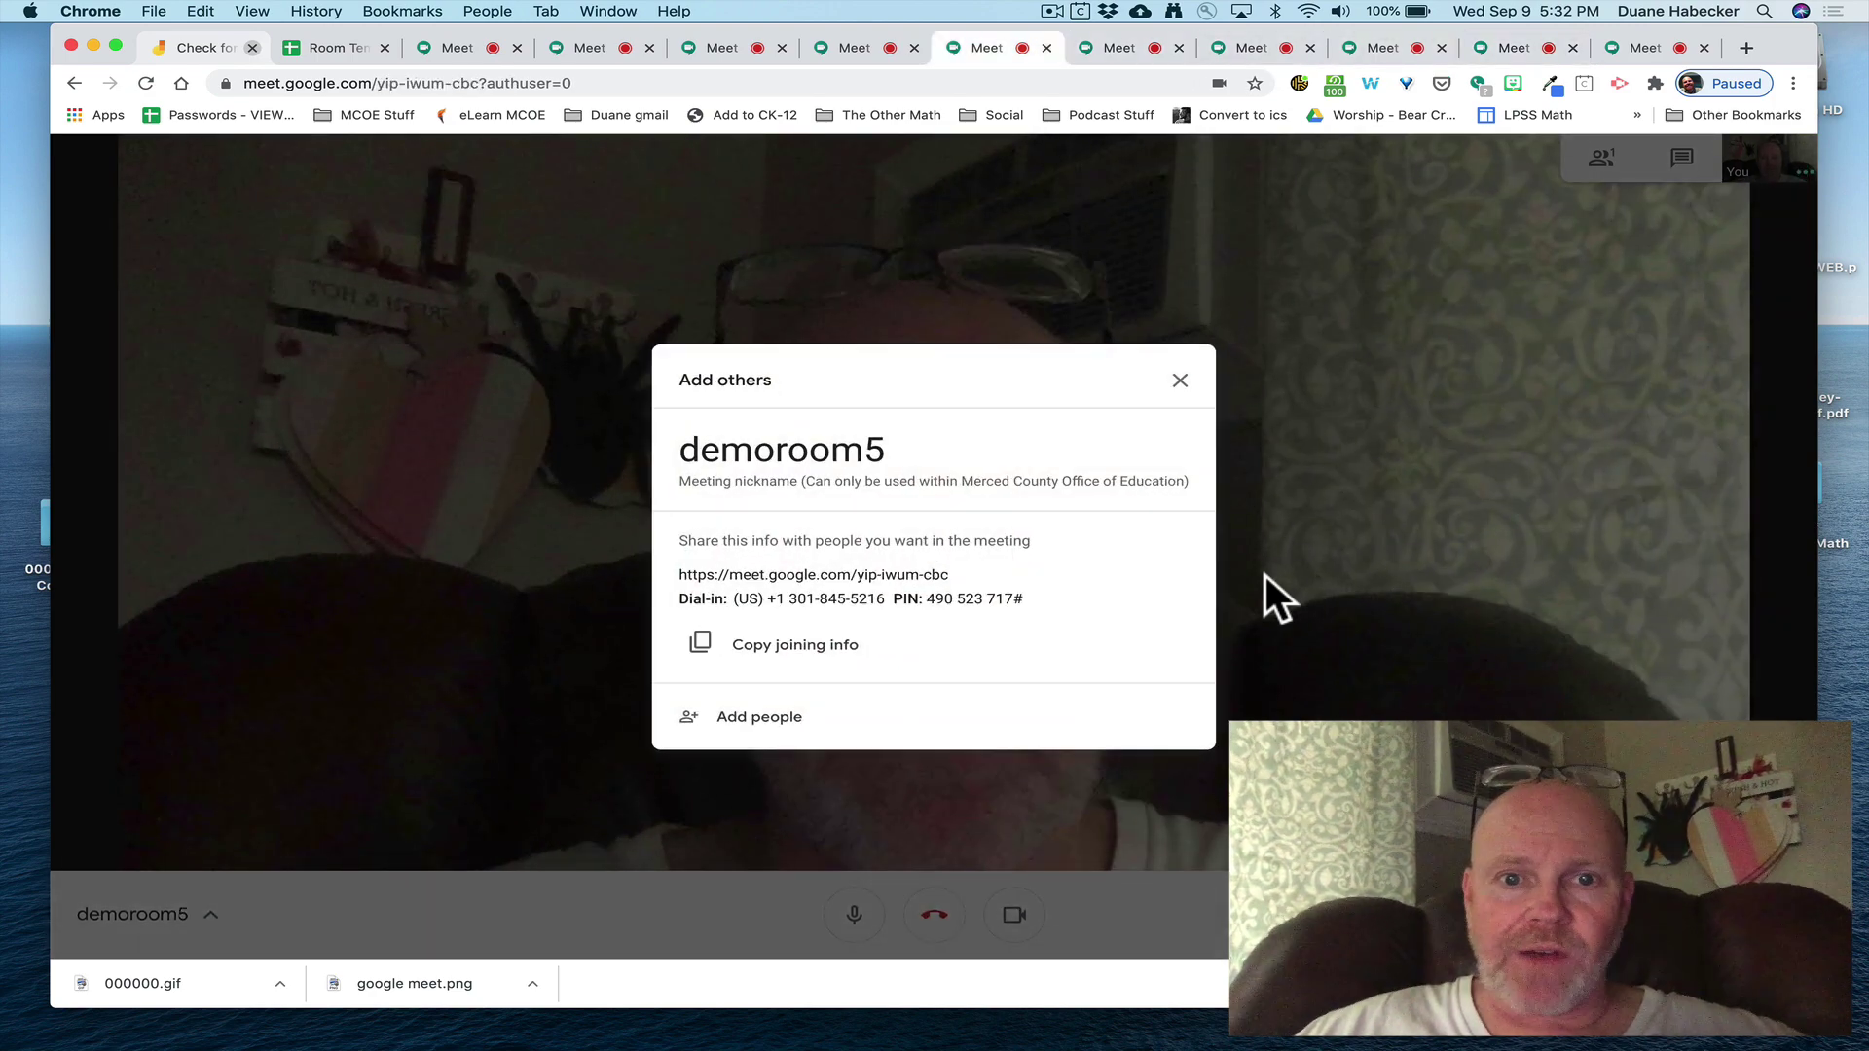
{"action": "key", "text": "ctrl+shift+Tab"}
{"action": "key", "text": "ctrl+shift+Tab"}
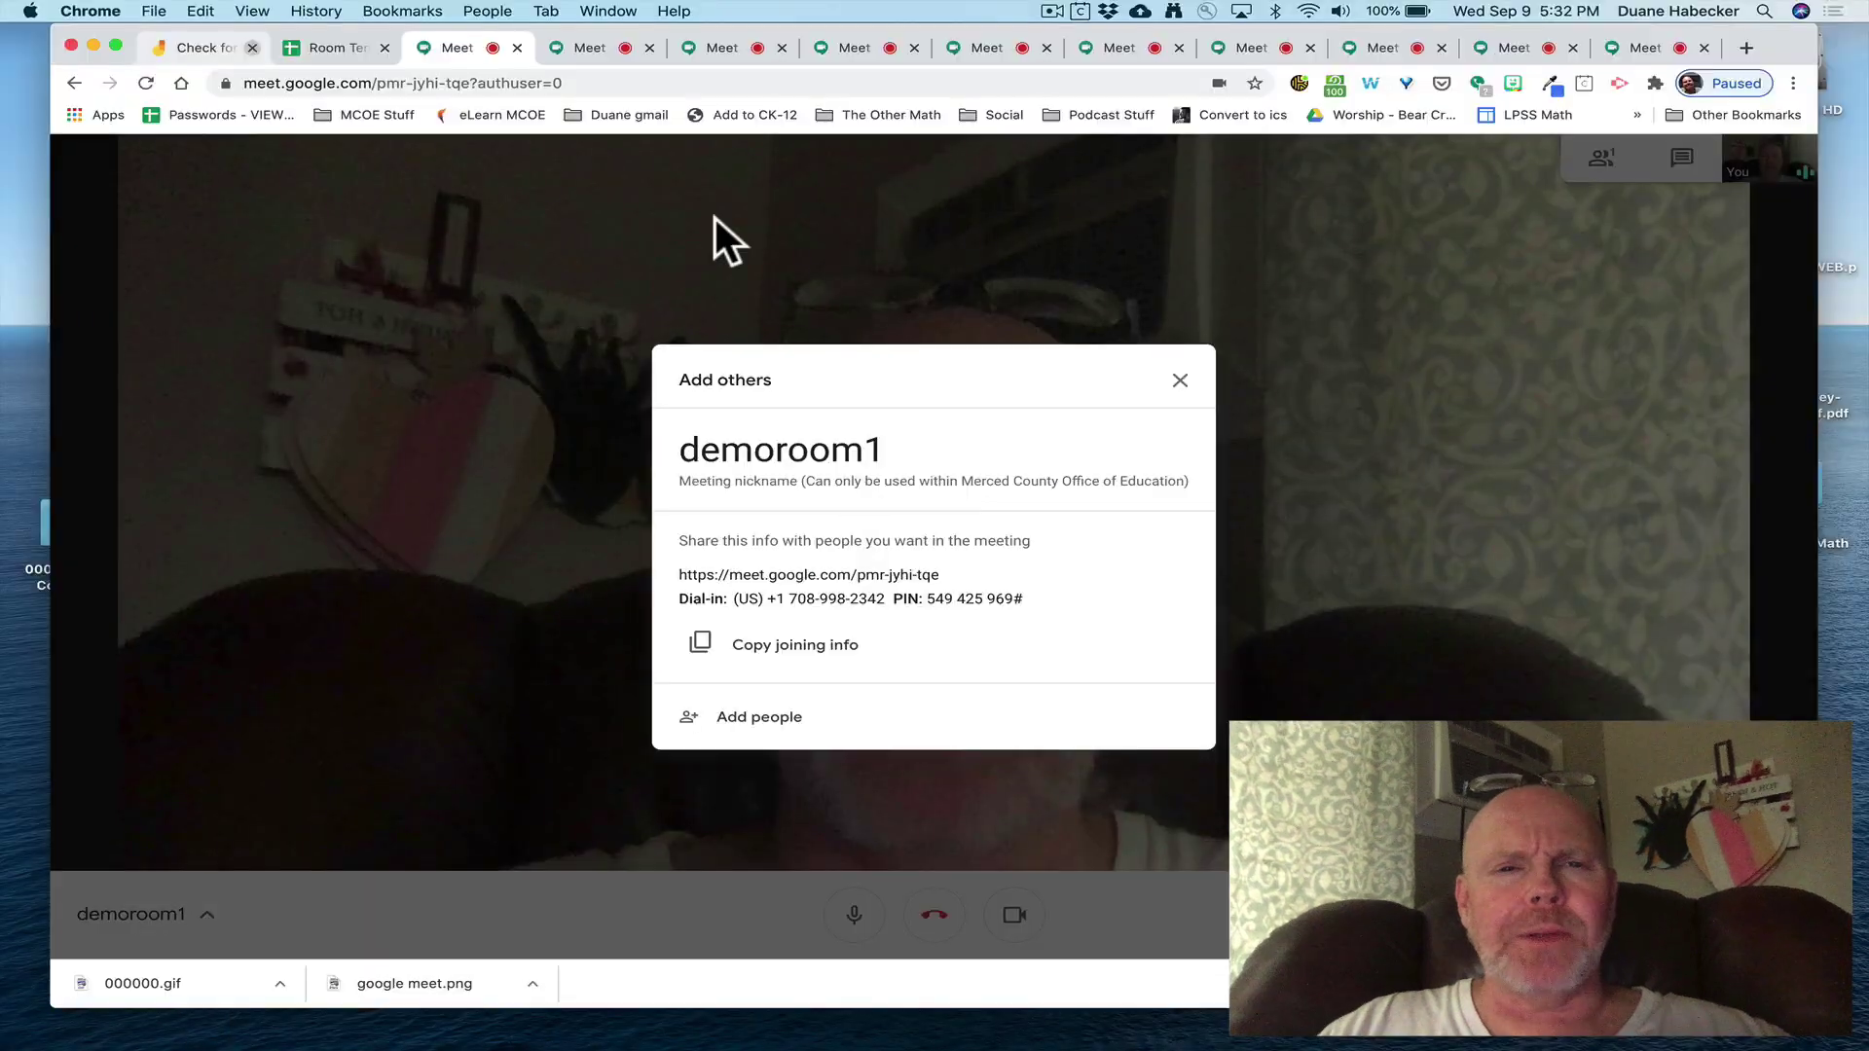
Step: Detach the demoroom7 meeting into its own browser window, narrow it to about half width and place it over the main window's far side
{"action": "left_click", "coordinate": [601, 47]}
{"action": "key", "text": "ctrl+Tab"}
{"action": "key", "text": "ctrl+Tab"}
{"action": "key", "text": "ctrl+Tab"}
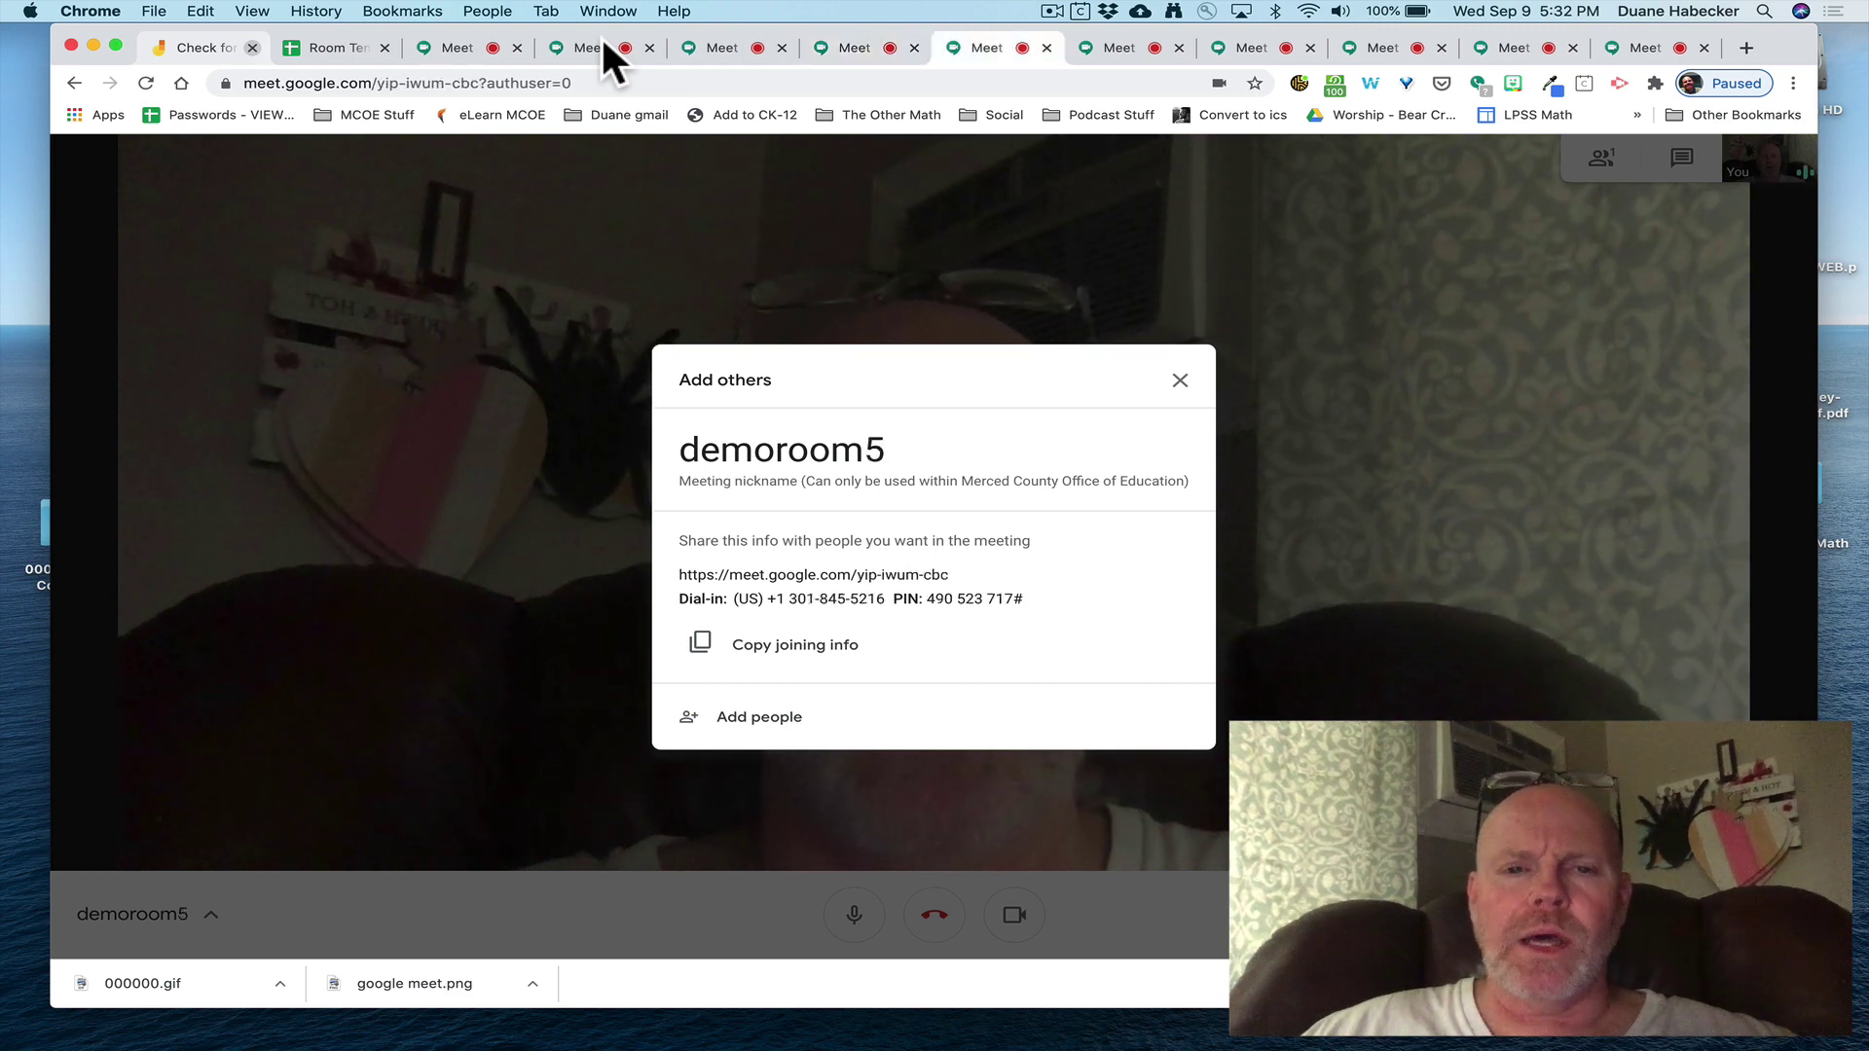
{"action": "key", "text": "ctrl+Tab"}
{"action": "key", "text": "ctrl+Tab"}
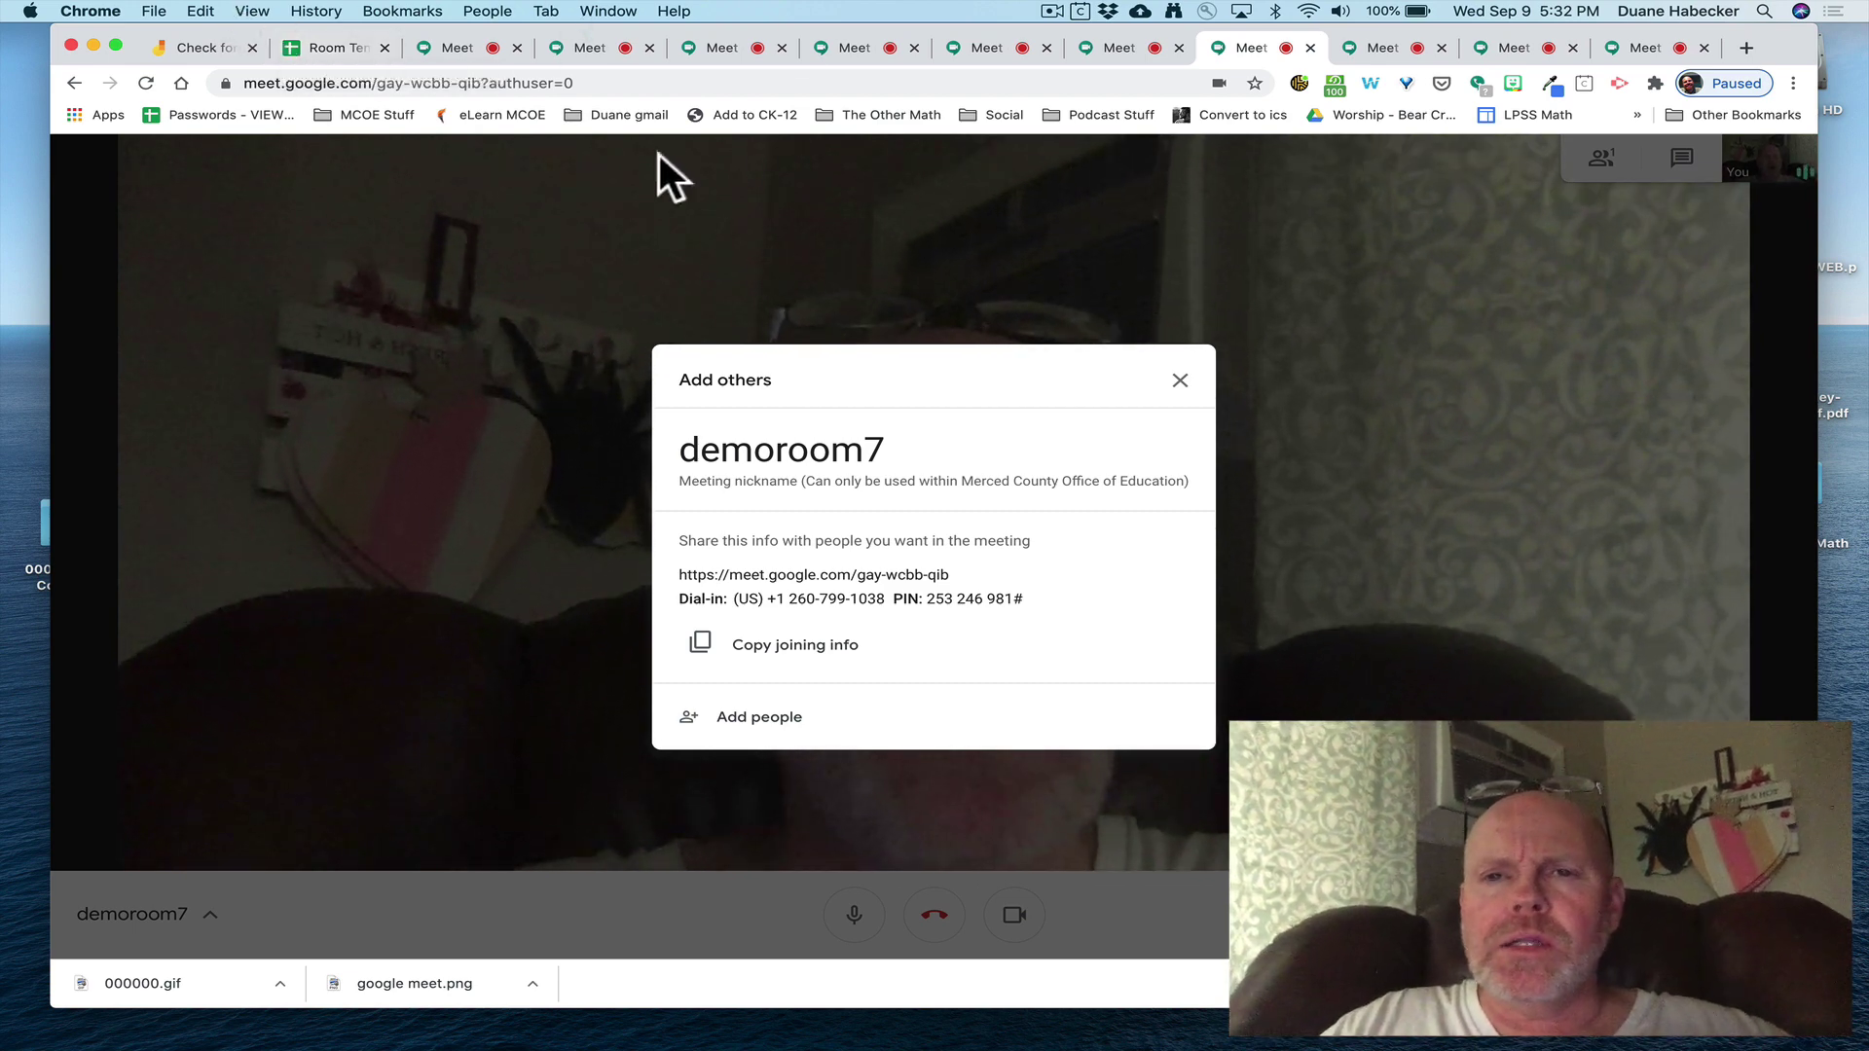
{"action": "left_click_drag", "start_coordinate": [1230, 208], "coordinate": [1230, 229]}
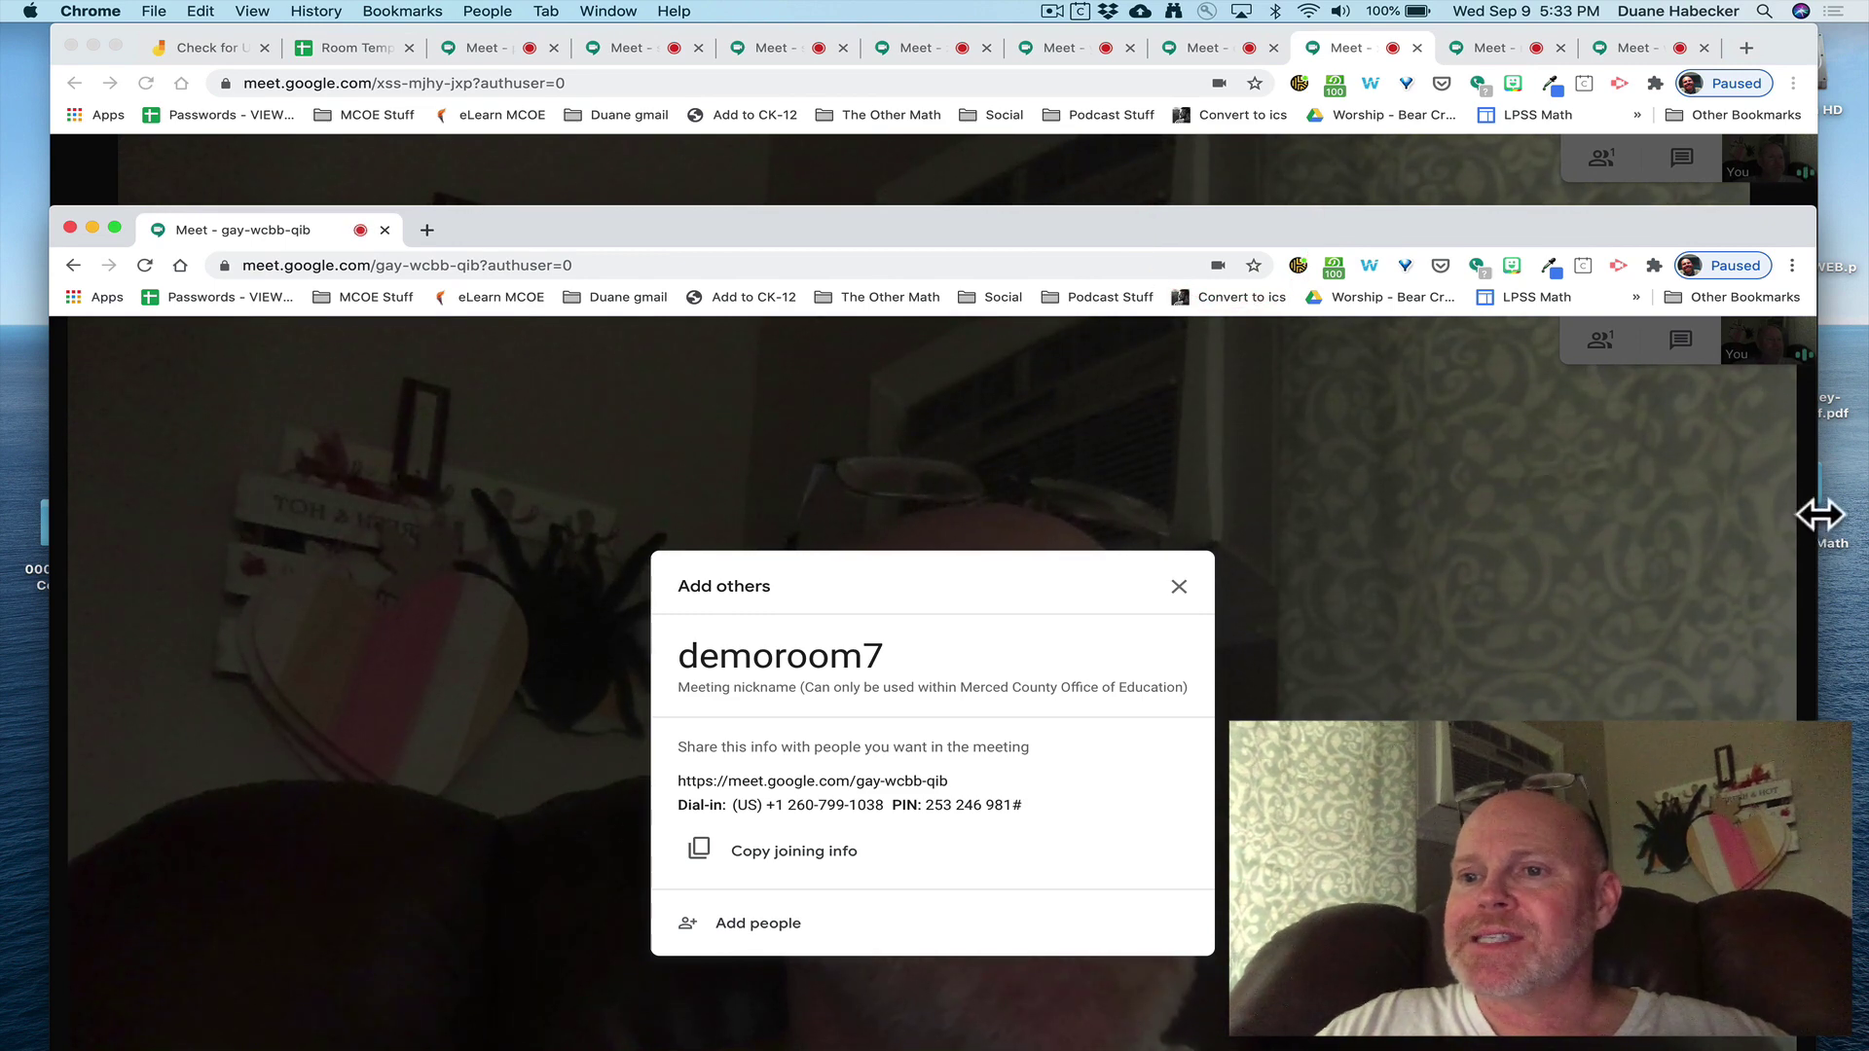
{"action": "left_click_drag", "start_coordinate": [1816, 513], "coordinate": [1241, 555]}
{"action": "left_click_drag", "start_coordinate": [970, 596], "coordinate": [957, 595]}
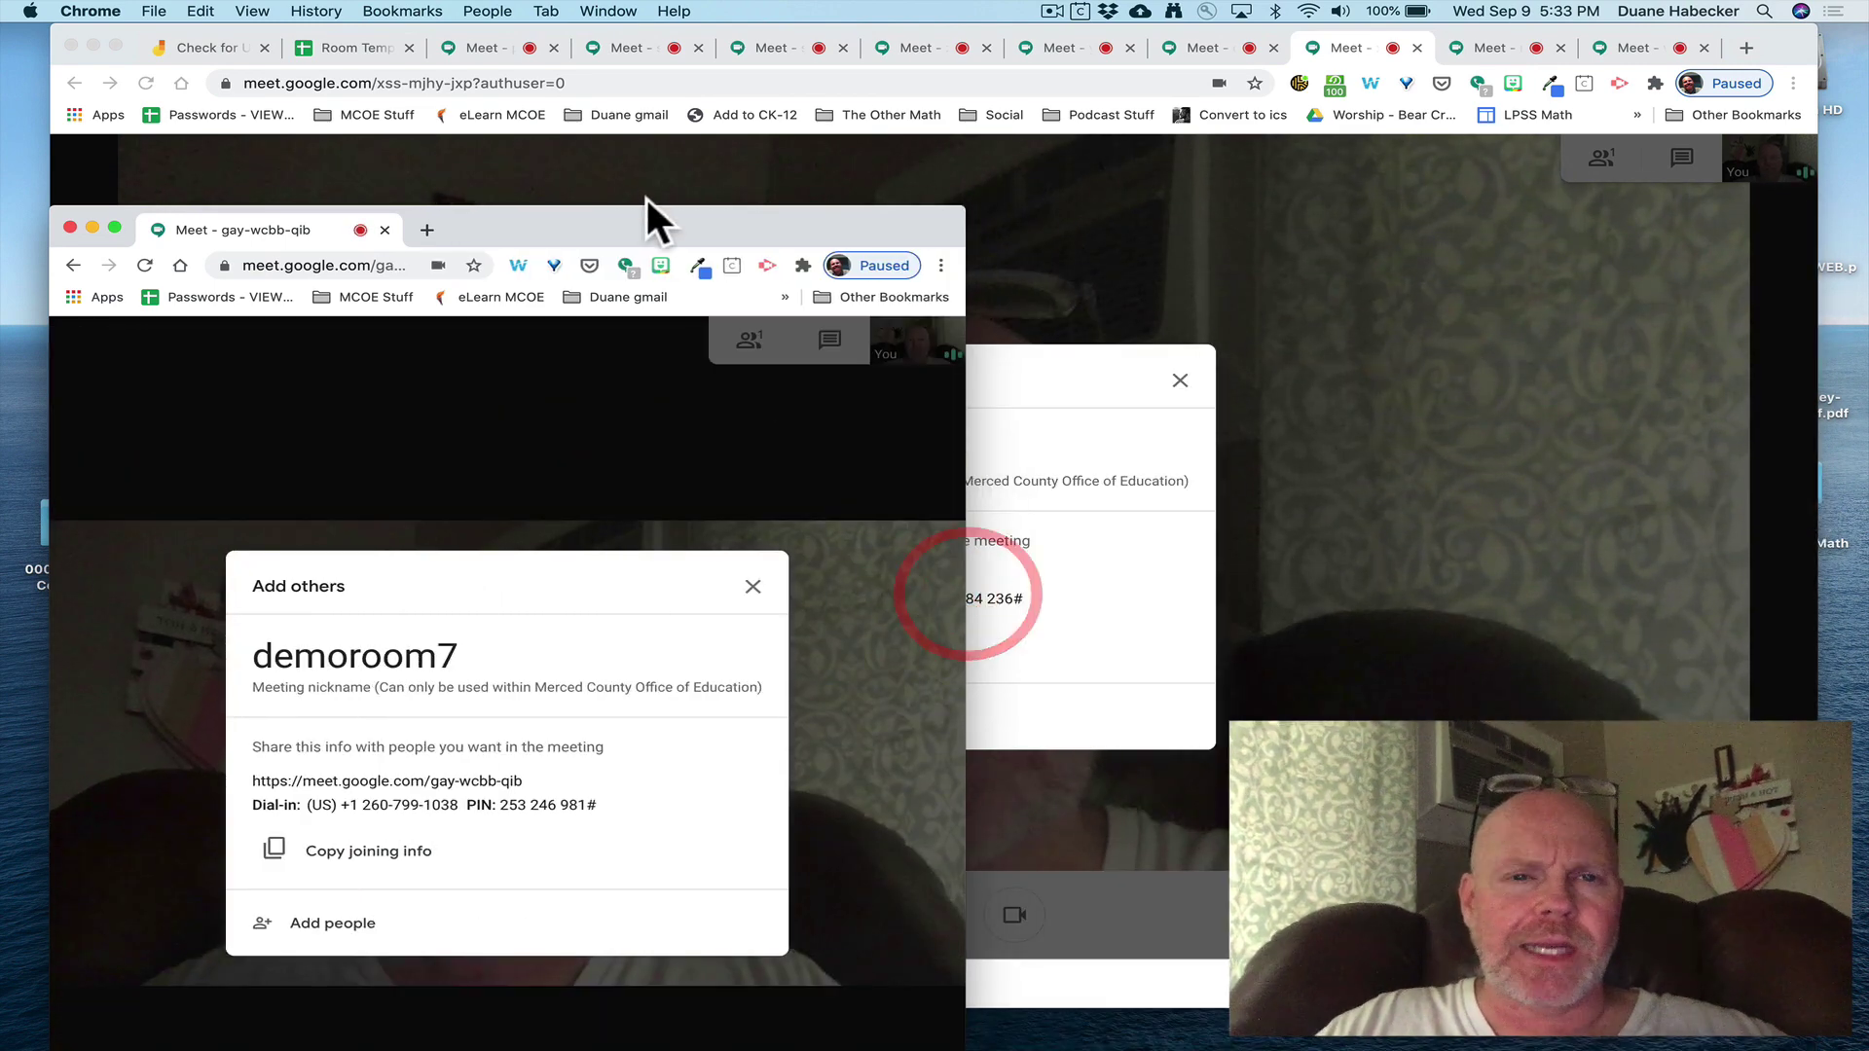
{"action": "left_click_drag", "start_coordinate": [652, 206], "coordinate": [1472, 249]}
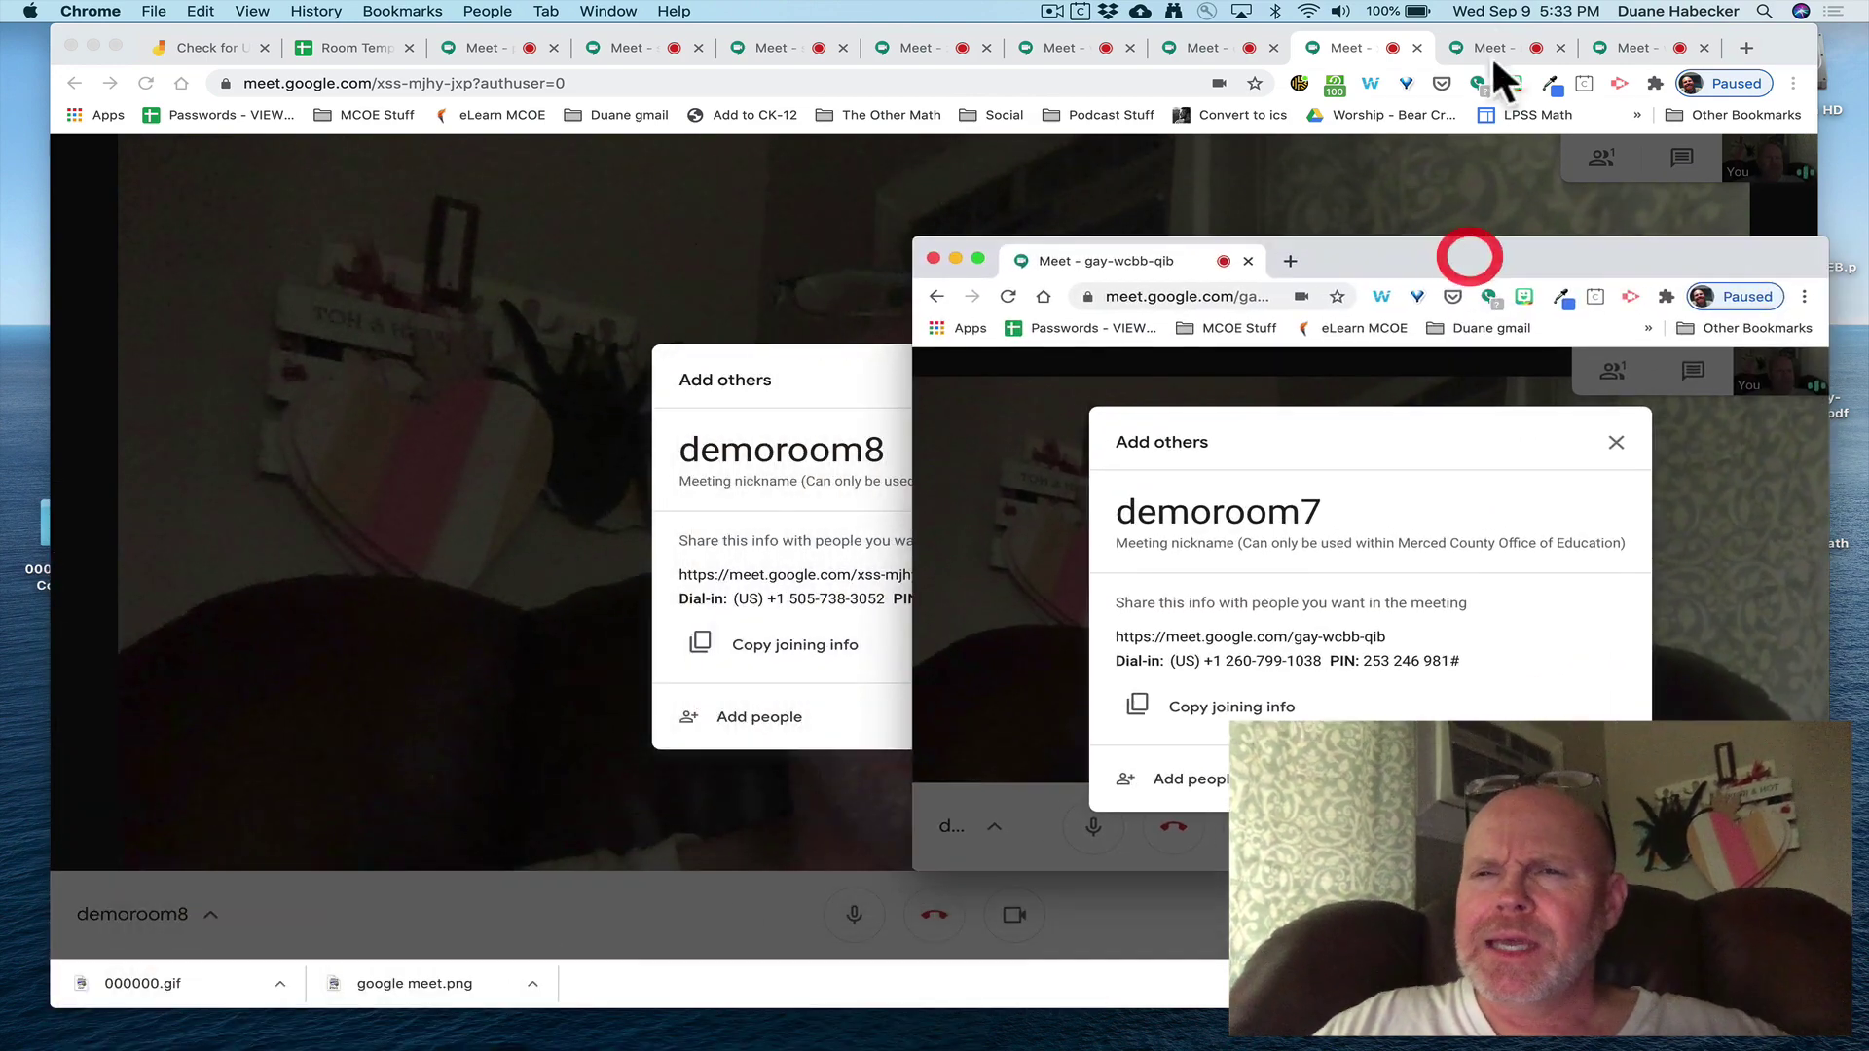
Step: Detach the demoroom9 meeting into its own browser window, shrink it and place it on the side opposite demoroom7
{"action": "left_click", "coordinate": [1516, 39]}
{"action": "left_click_drag", "start_coordinate": [1515, 43], "coordinate": [1252, 208]}
{"action": "left_click_drag", "start_coordinate": [1385, 195], "coordinate": [1361, 582]}
{"action": "left_click_drag", "start_coordinate": [1594, 822], "coordinate": [580, 822]}
{"action": "left_click_drag", "start_coordinate": [372, 605], "coordinate": [423, 308]}
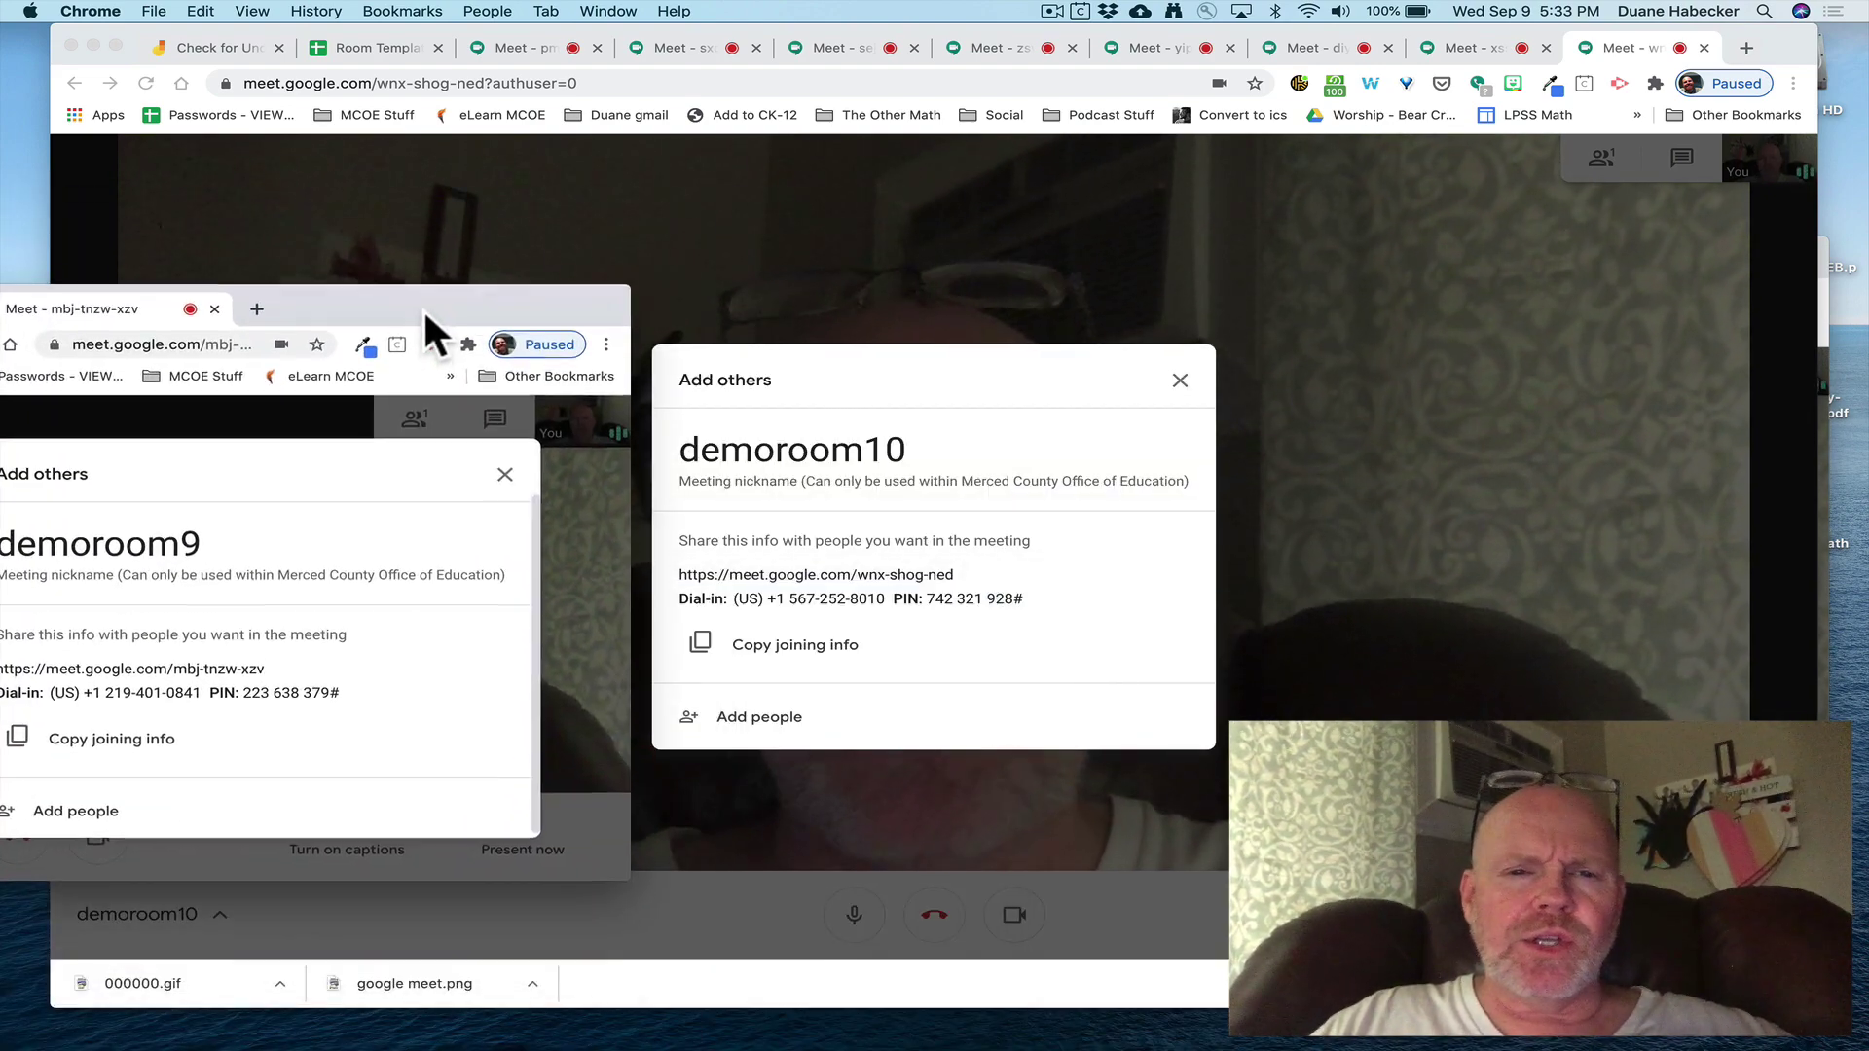
Step: Cycle through the main, demoroom9 and demoroom7 windows and move the demoroom7 window closer to demoroom9
{"action": "left_click", "coordinate": [958, 376]}
{"action": "left_click", "coordinate": [1251, 335]}
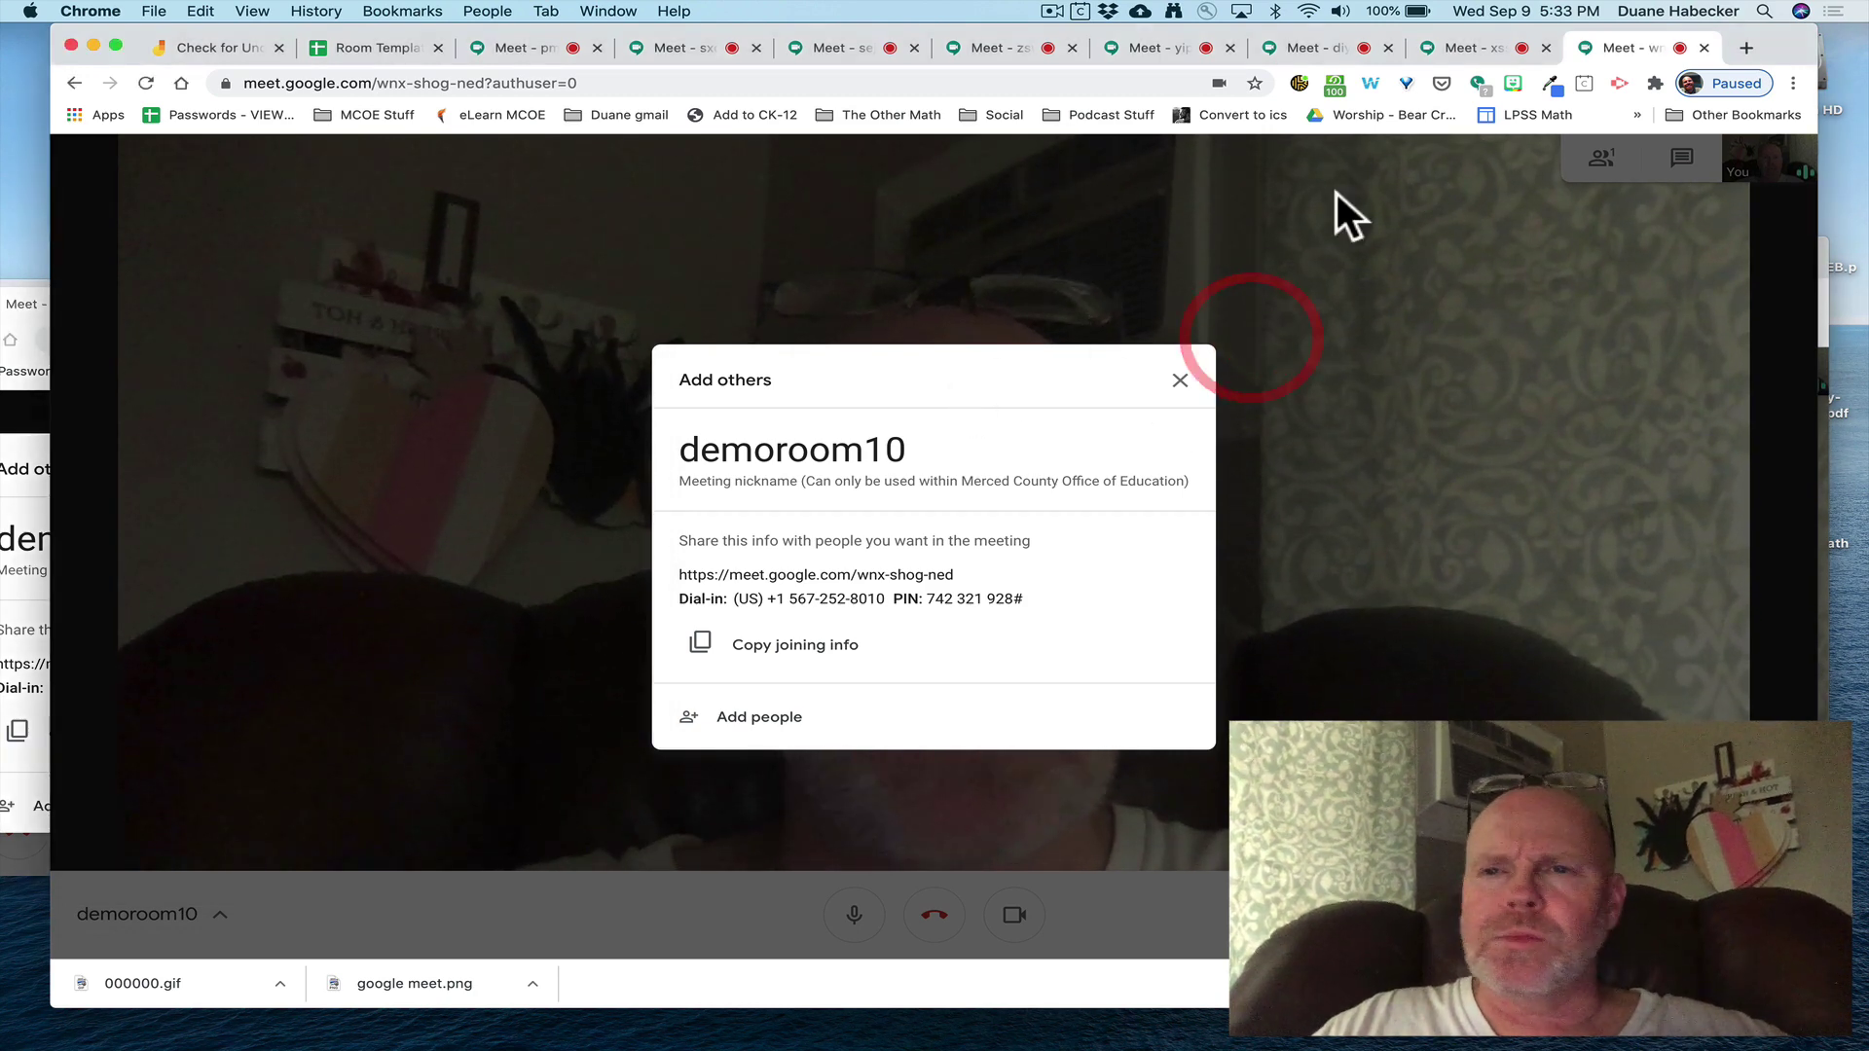
{"action": "key", "text": "super+grave"}
{"action": "key", "text": "super+grave"}
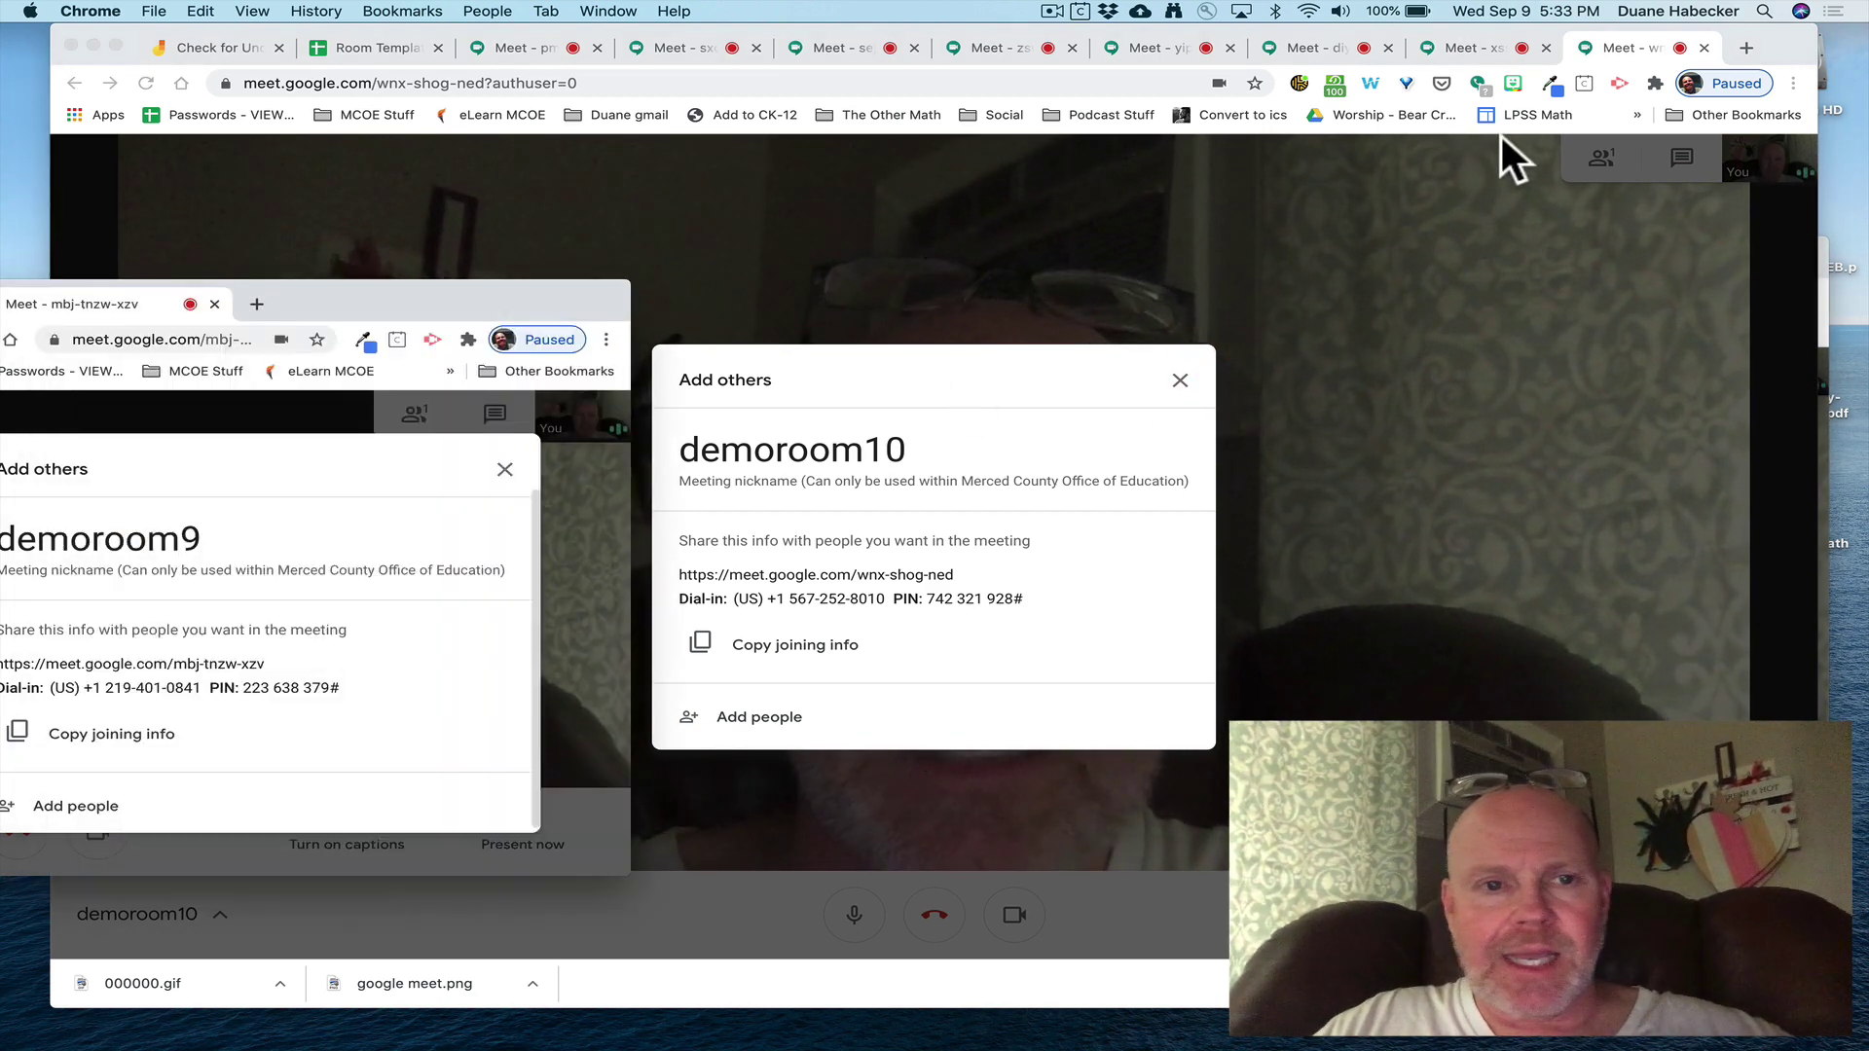
{"action": "left_click_drag", "start_coordinate": [1333, 255], "coordinate": [1105, 257]}
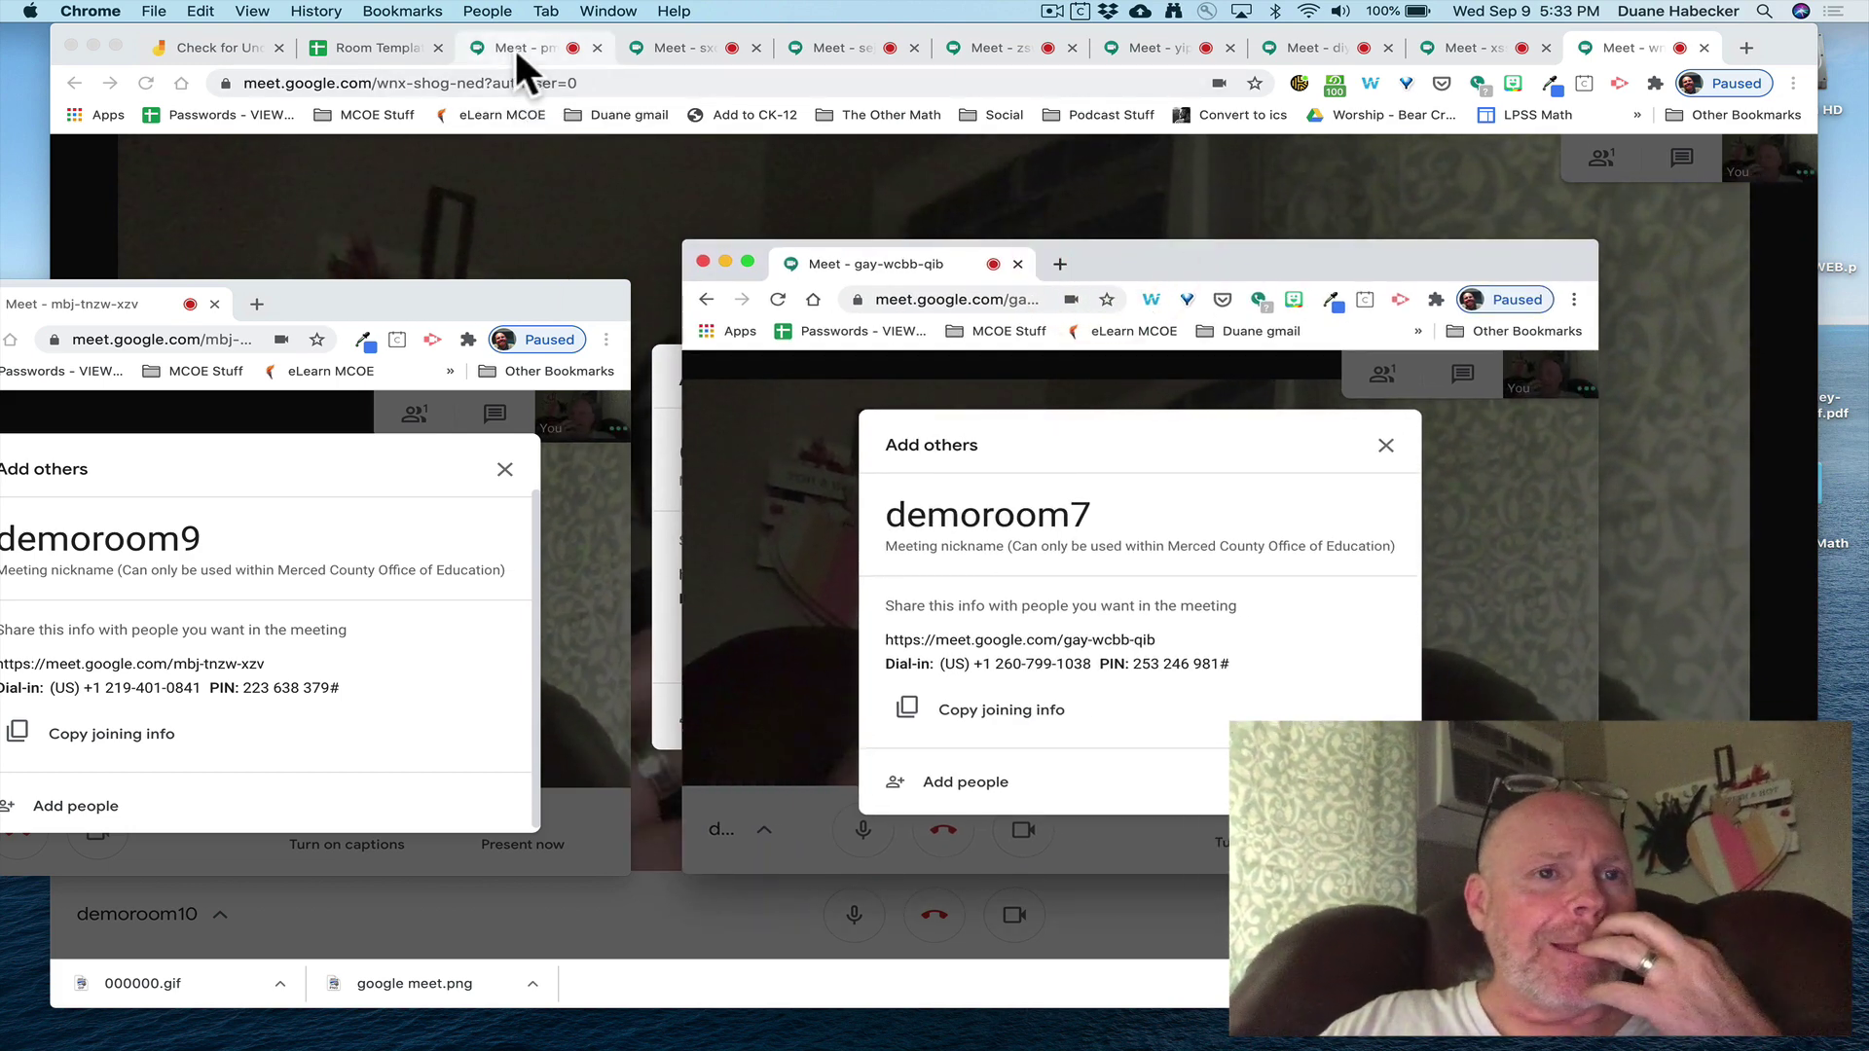
Step: Set the Check for Understanding DEMO Jamboard's link sharing so that anyone with the link is an Editor
{"action": "left_click", "coordinate": [218, 44]}
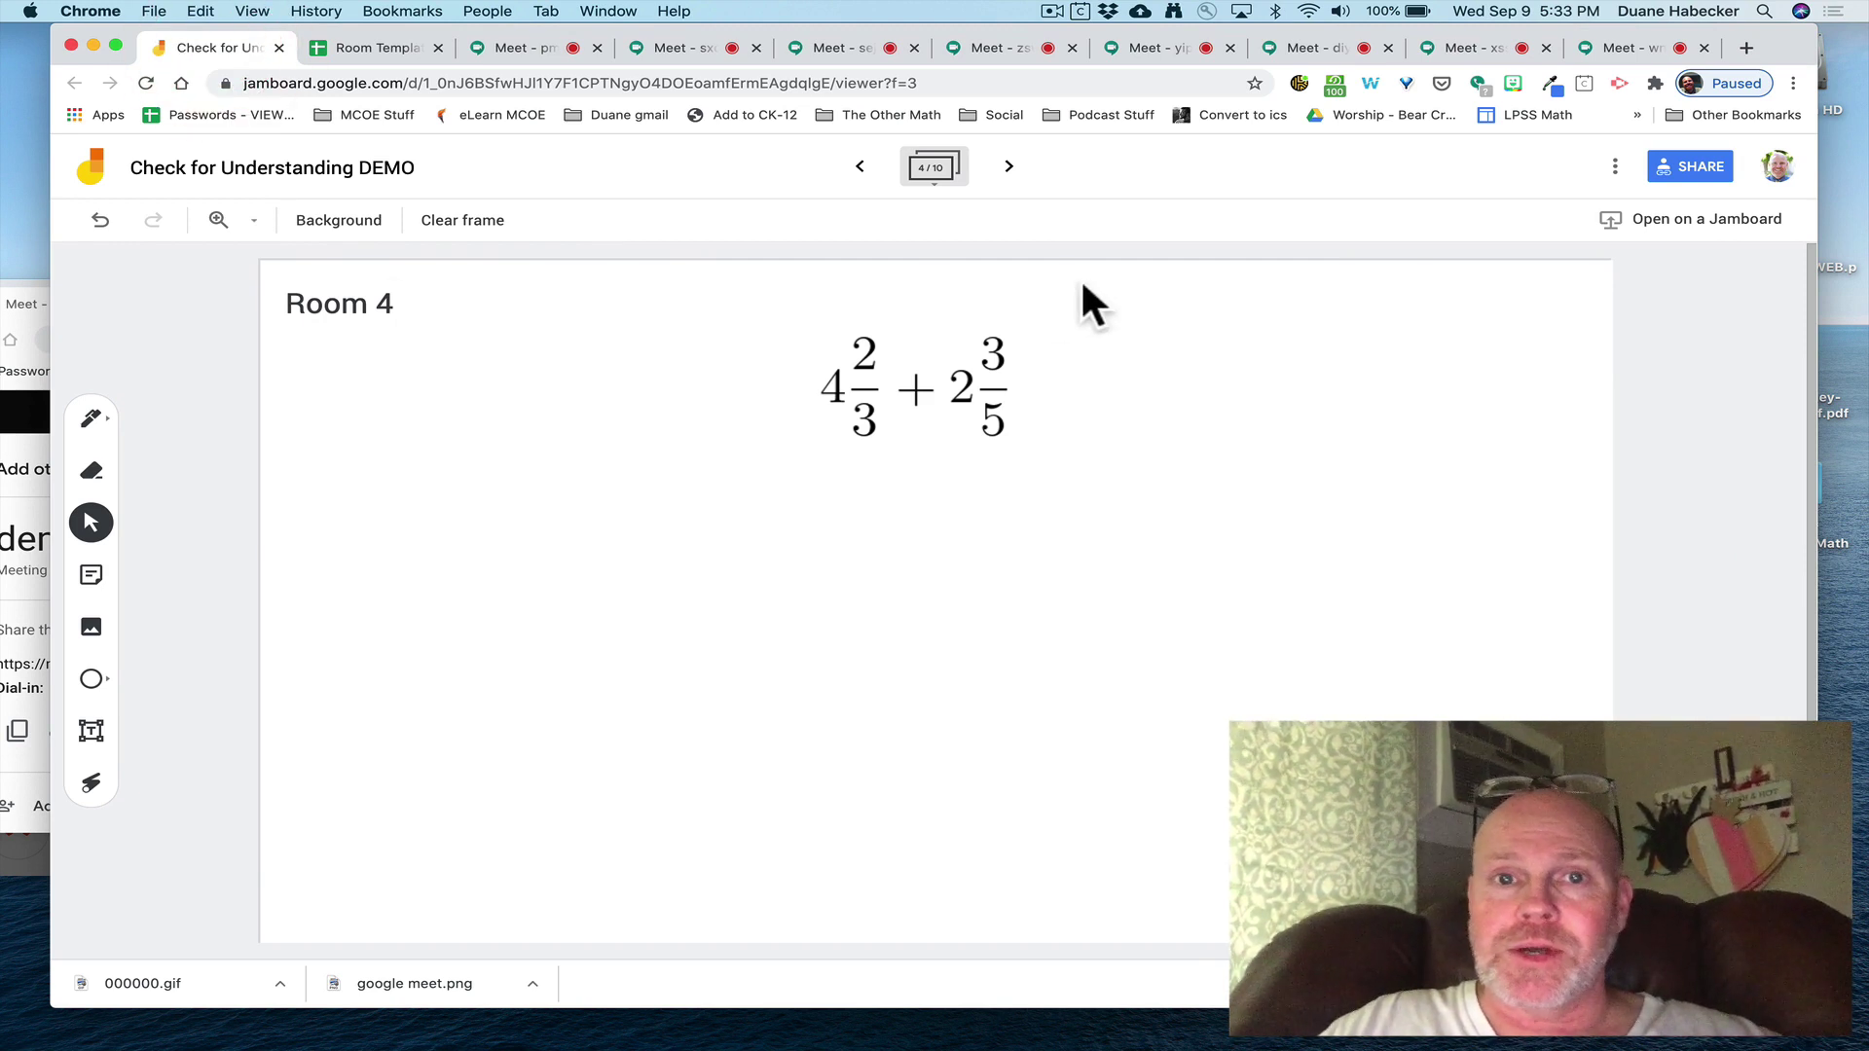
{"action": "left_click", "coordinate": [1672, 167]}
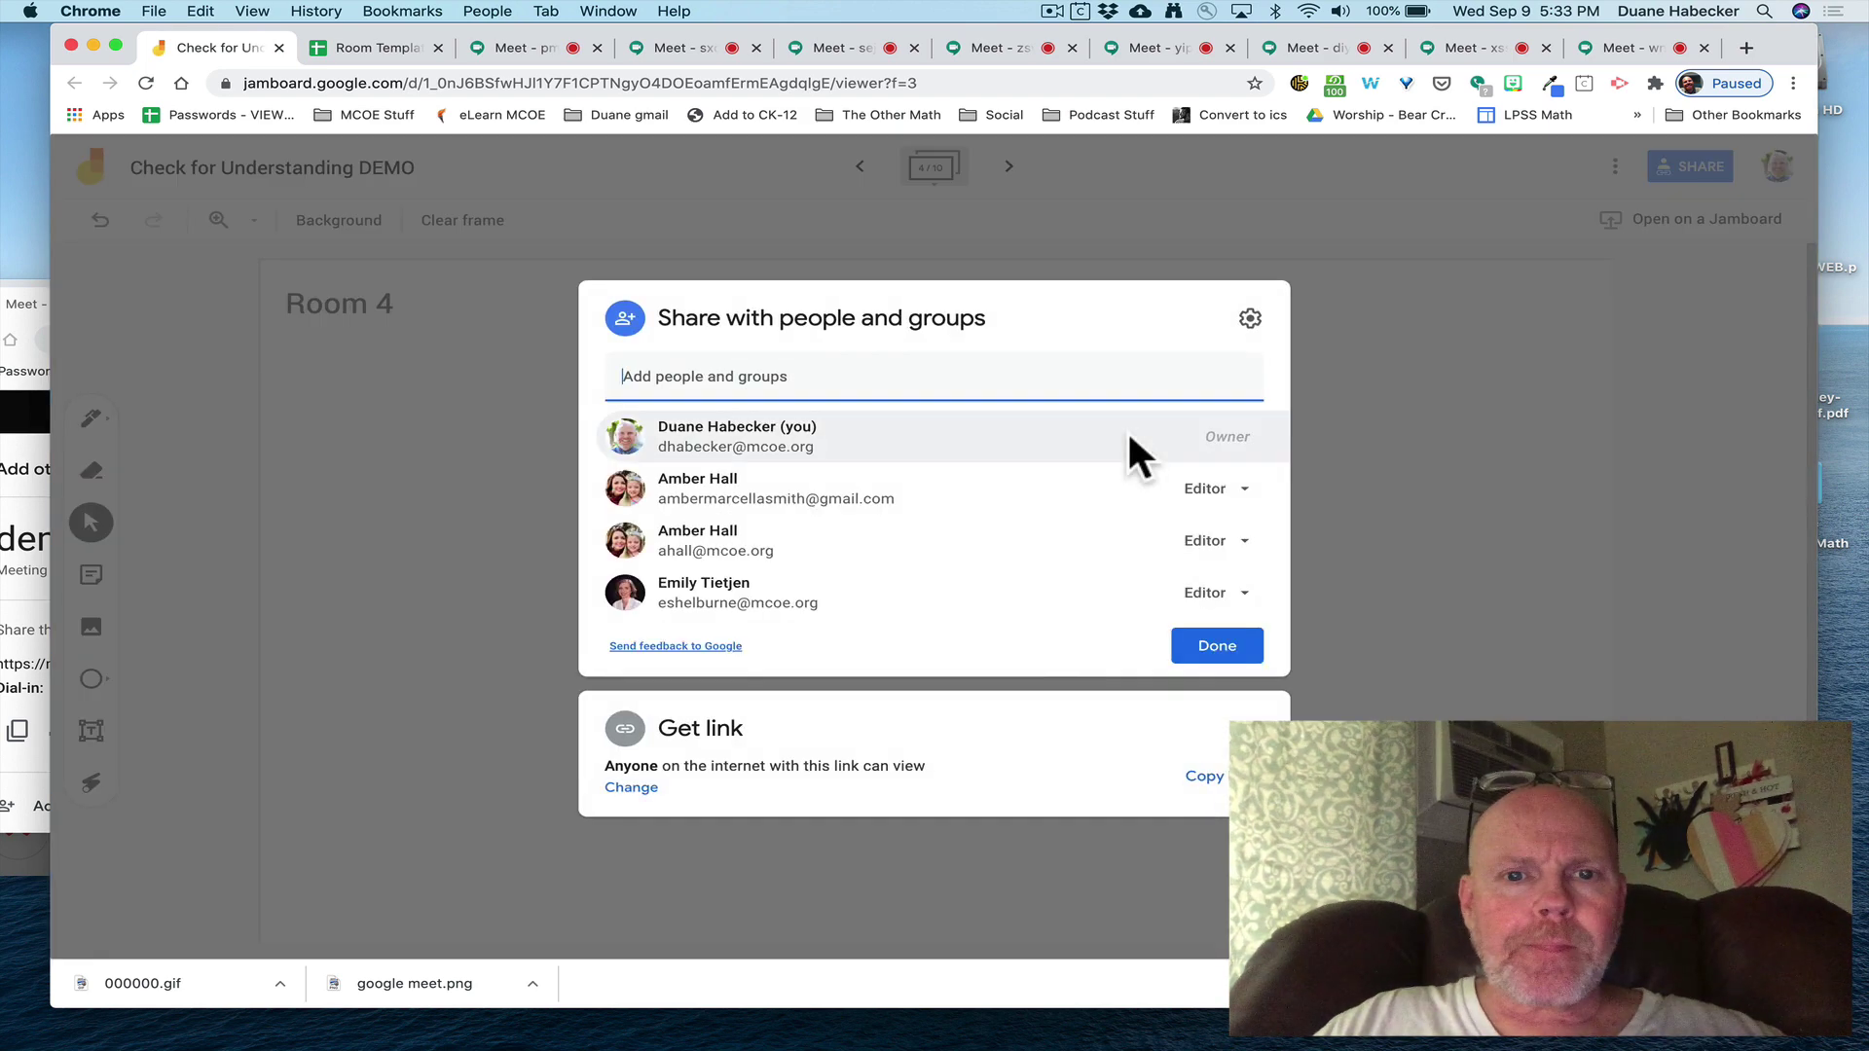
{"action": "left_click", "coordinate": [619, 725]}
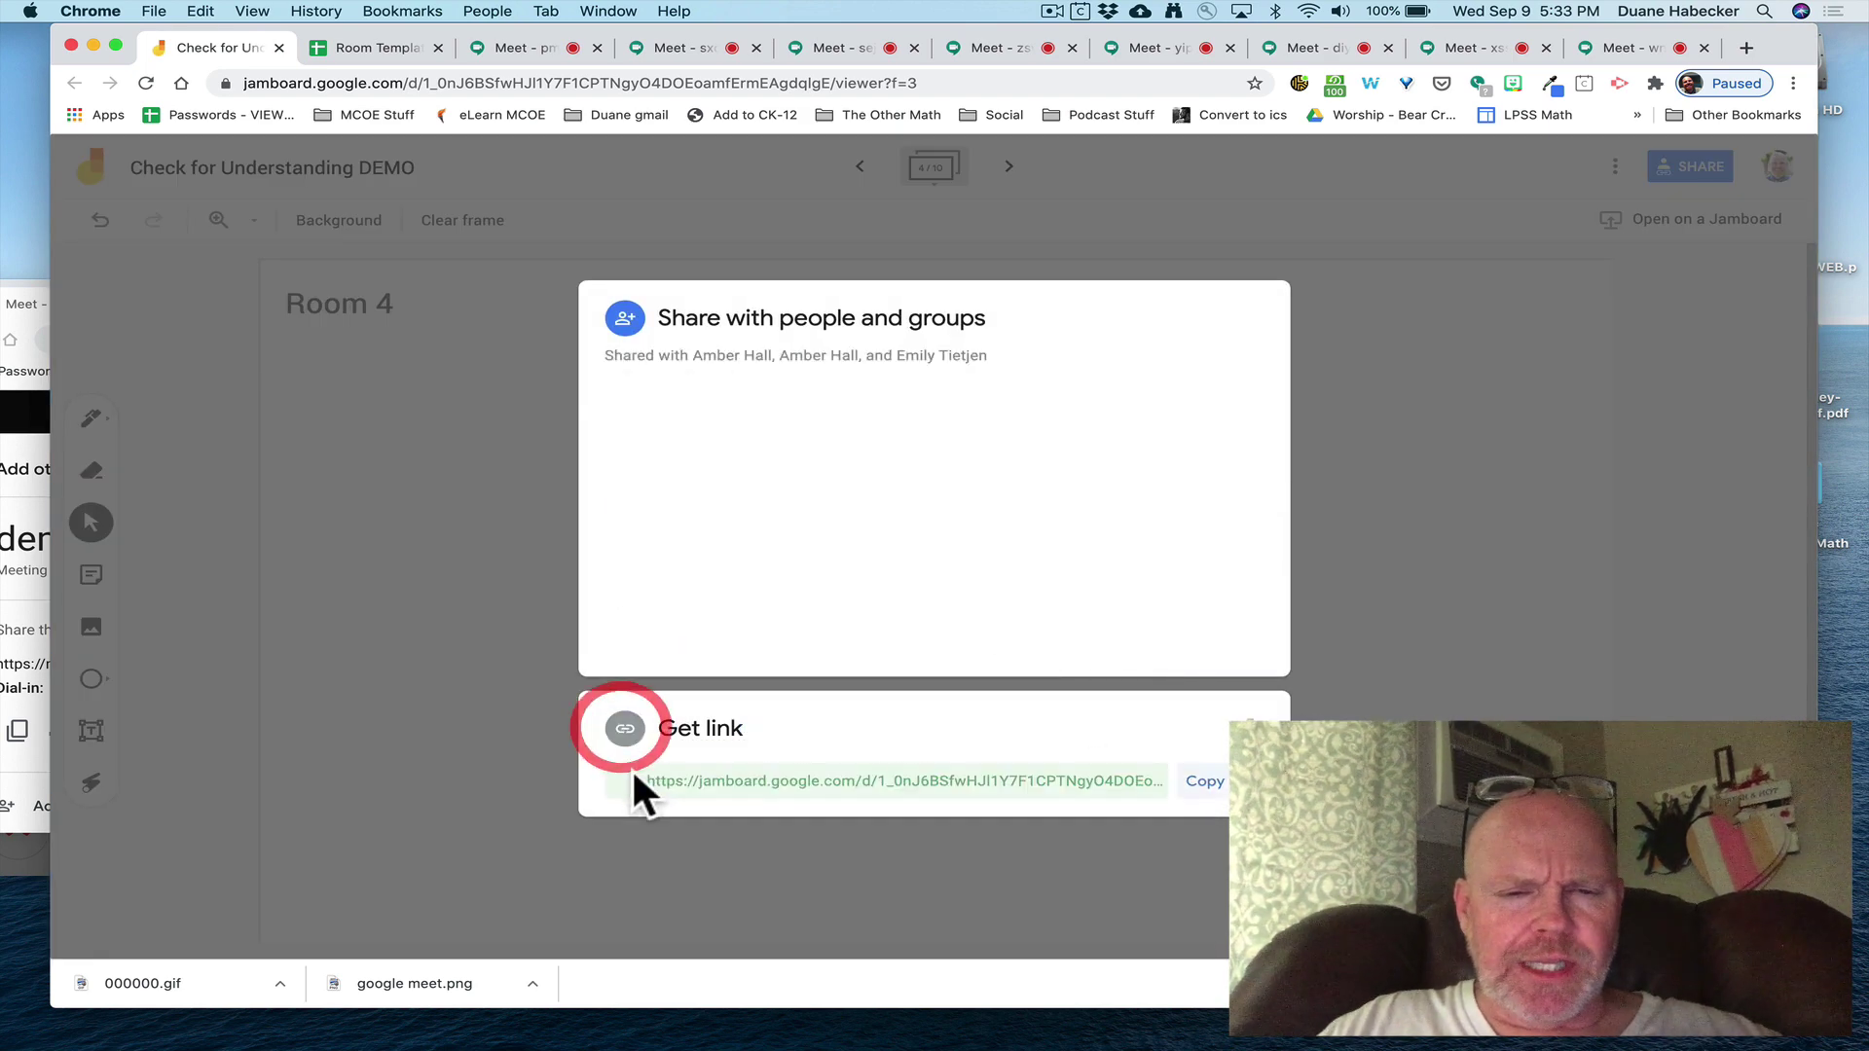
{"action": "left_click", "coordinate": [768, 628]}
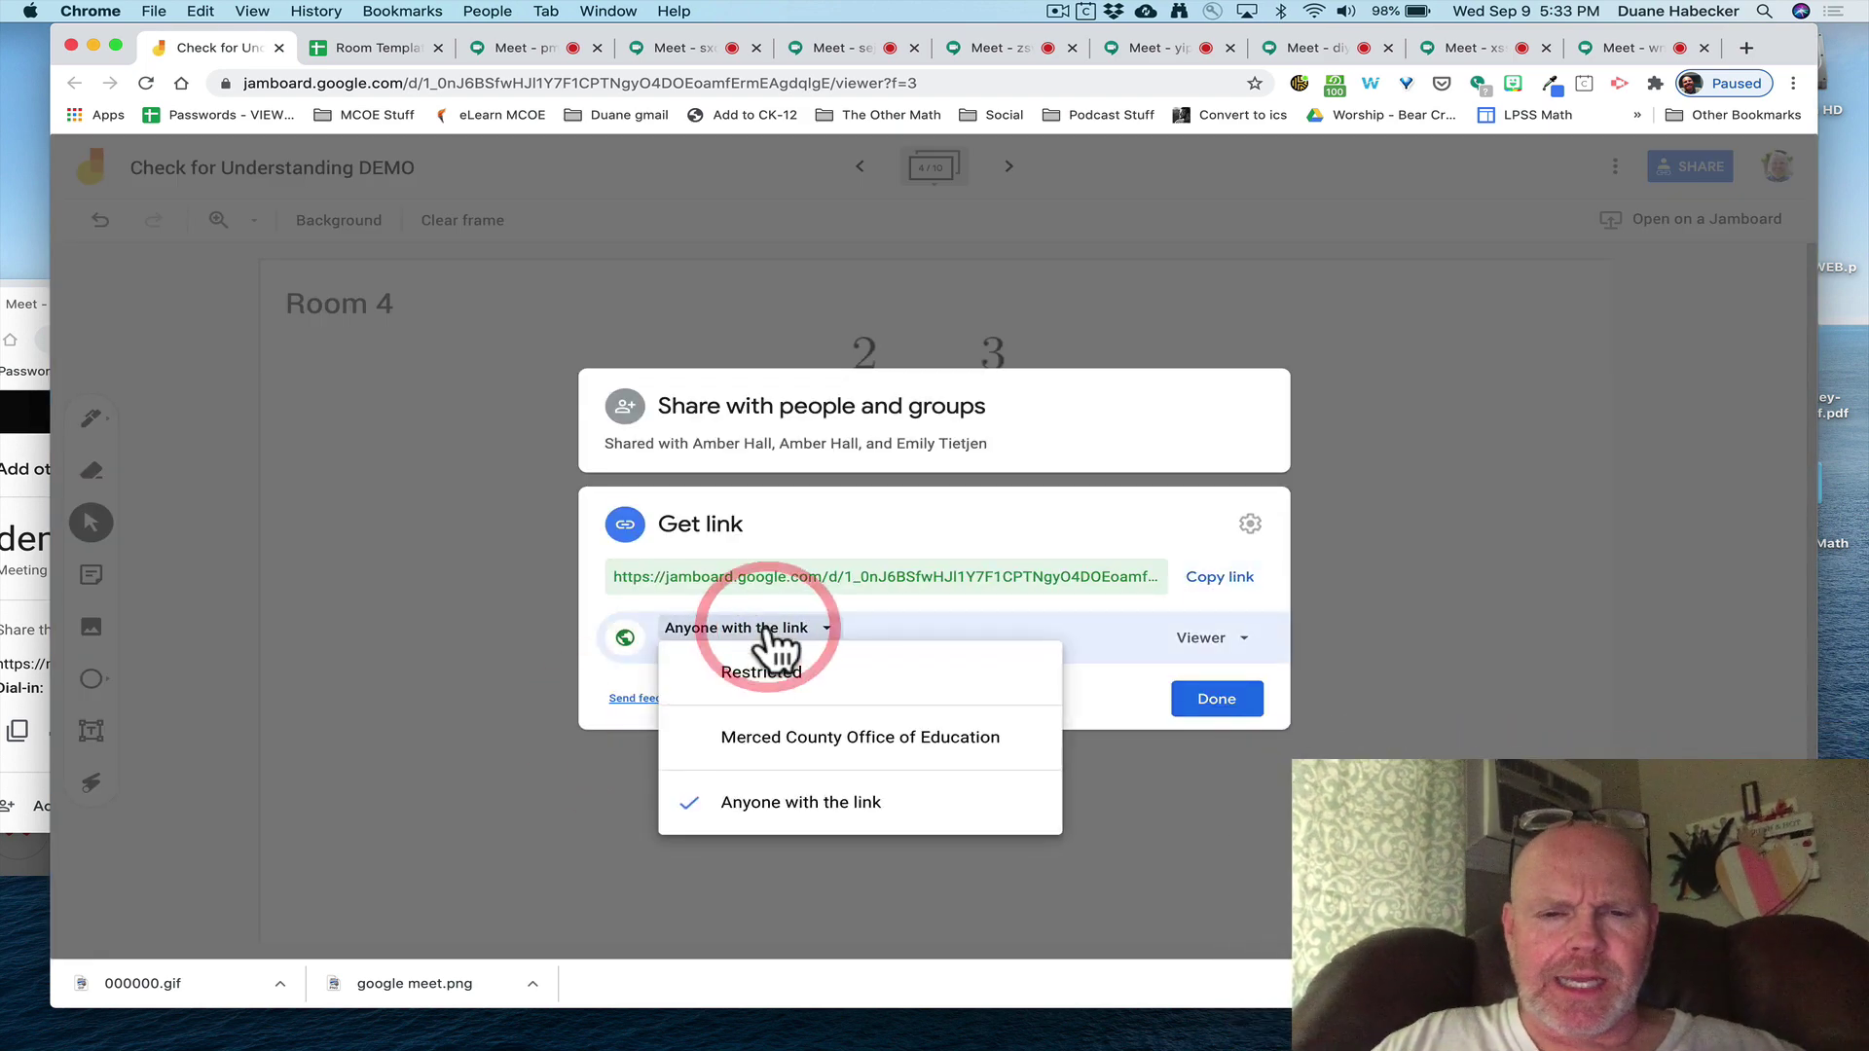
{"action": "left_click", "coordinate": [812, 791]}
{"action": "left_click", "coordinate": [1199, 642]}
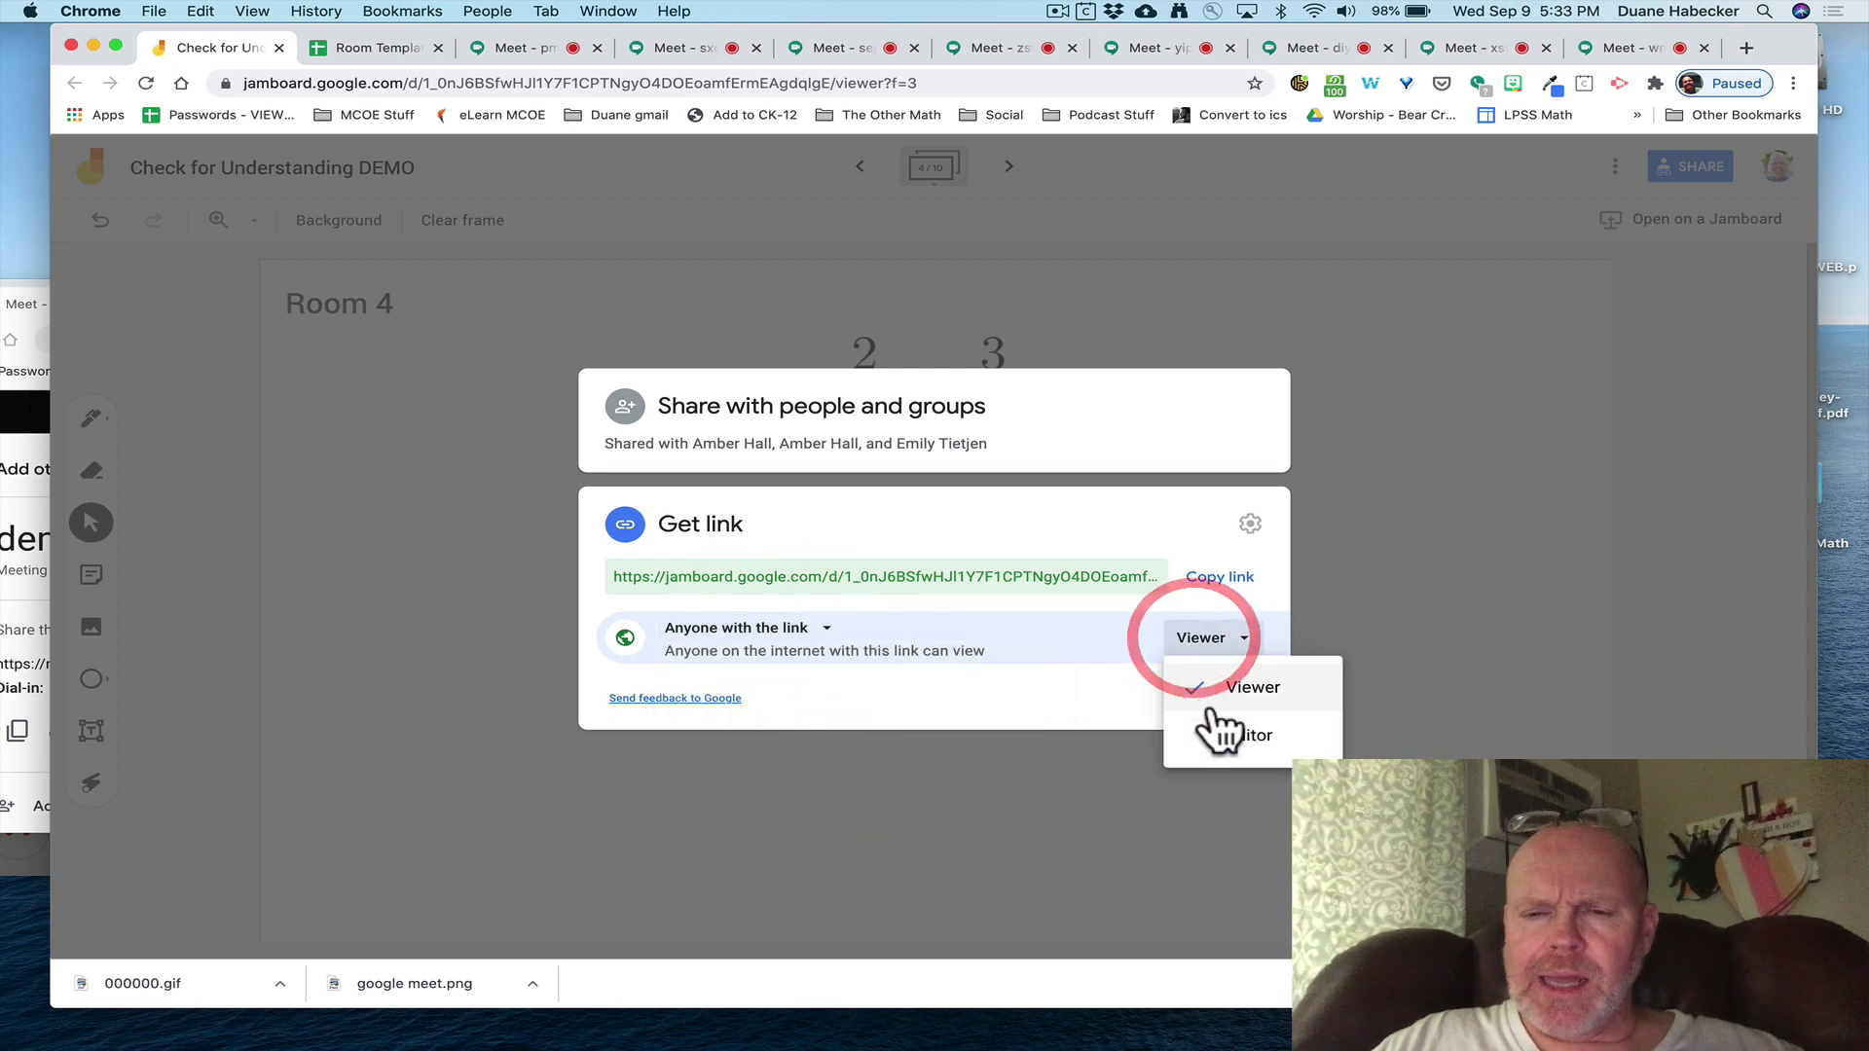
{"action": "left_click", "coordinate": [1226, 747]}
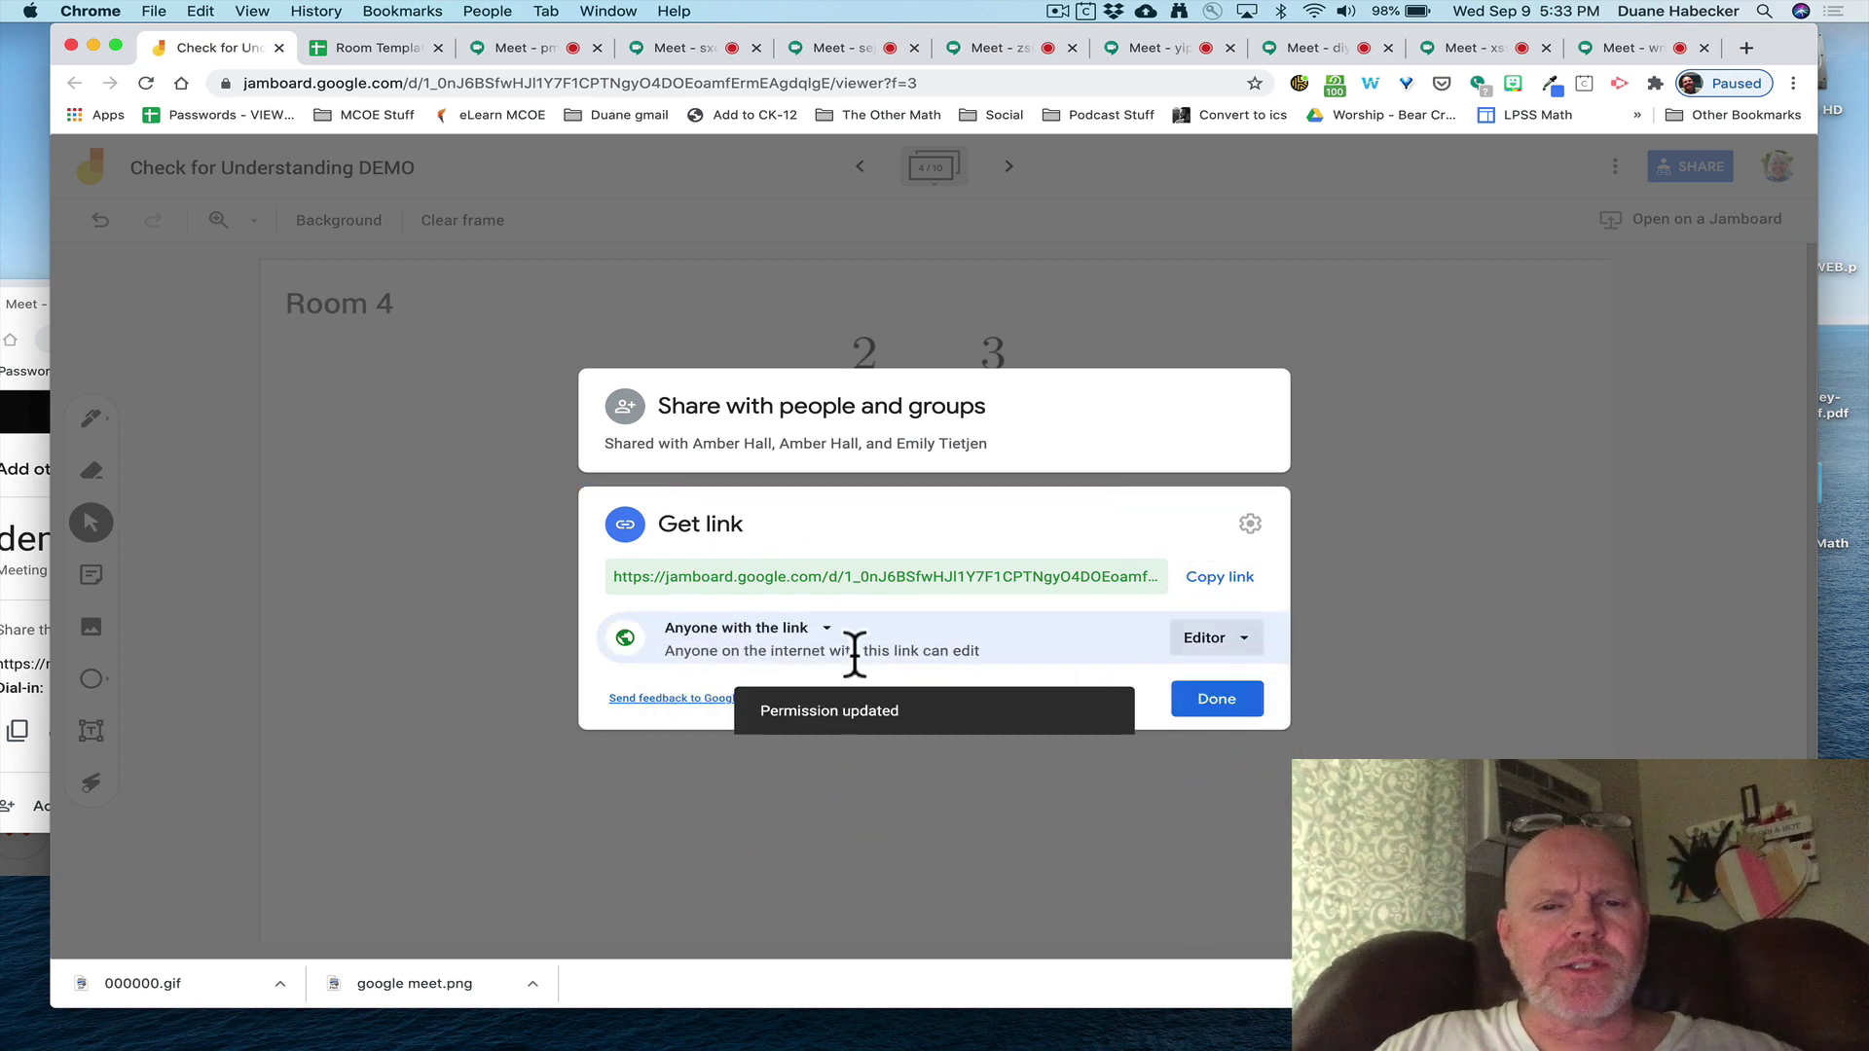
Step: Review the link access options, keep Anyone with the link, copy the Jamboard link and close the sharing settings
{"action": "left_click", "coordinate": [792, 633]}
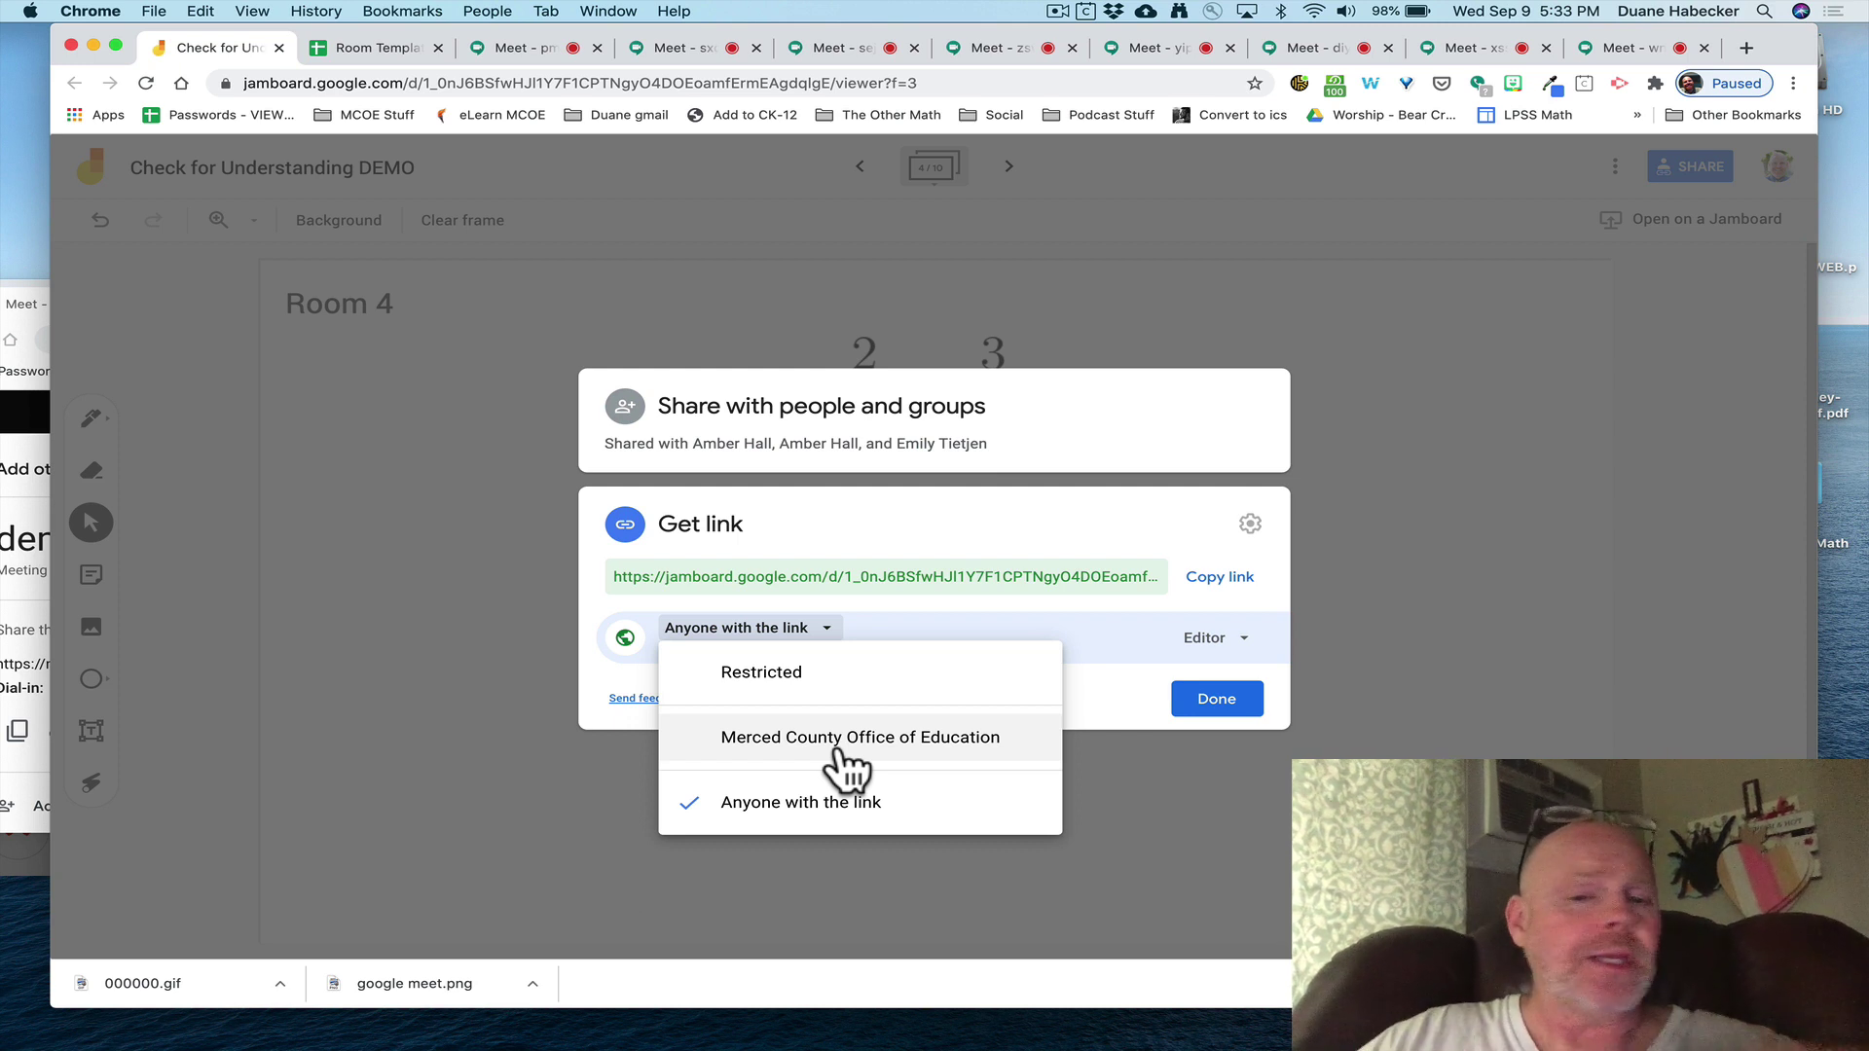
{"action": "left_click", "coordinate": [807, 816]}
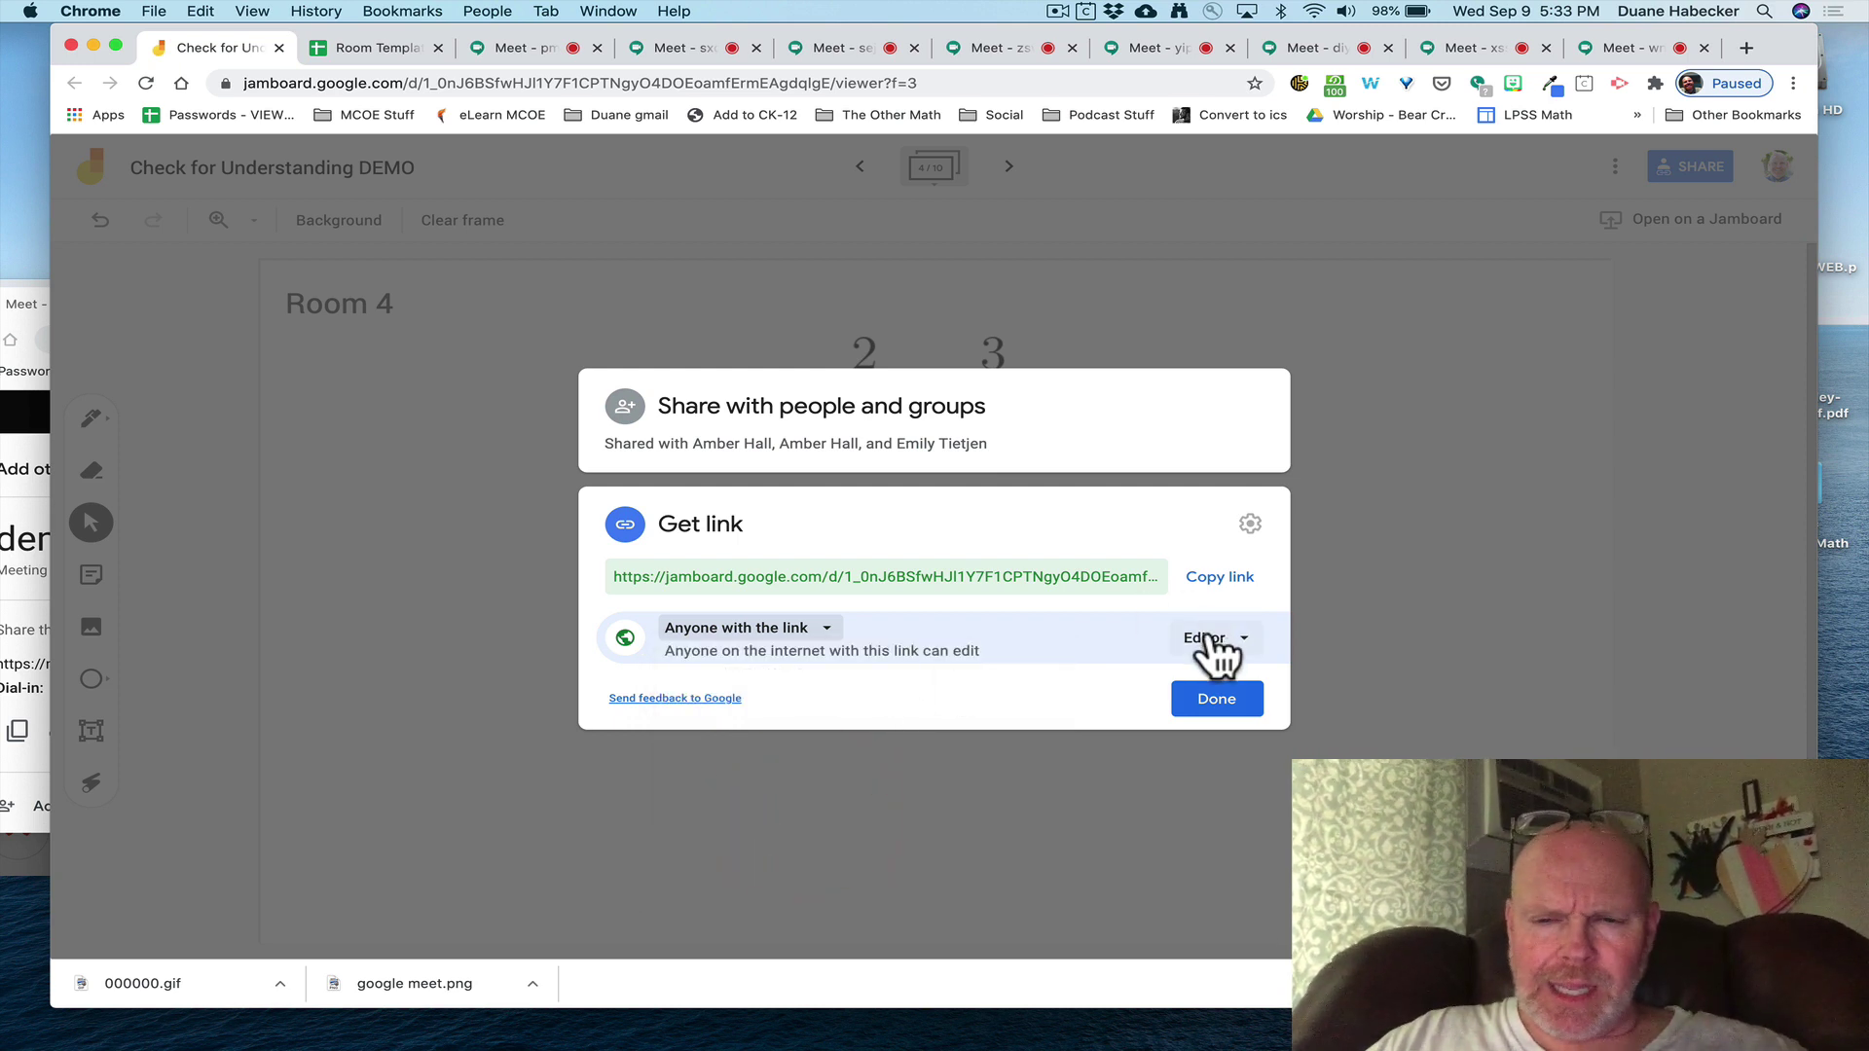
{"action": "left_click", "coordinate": [1219, 582]}
{"action": "left_click", "coordinate": [1209, 710]}
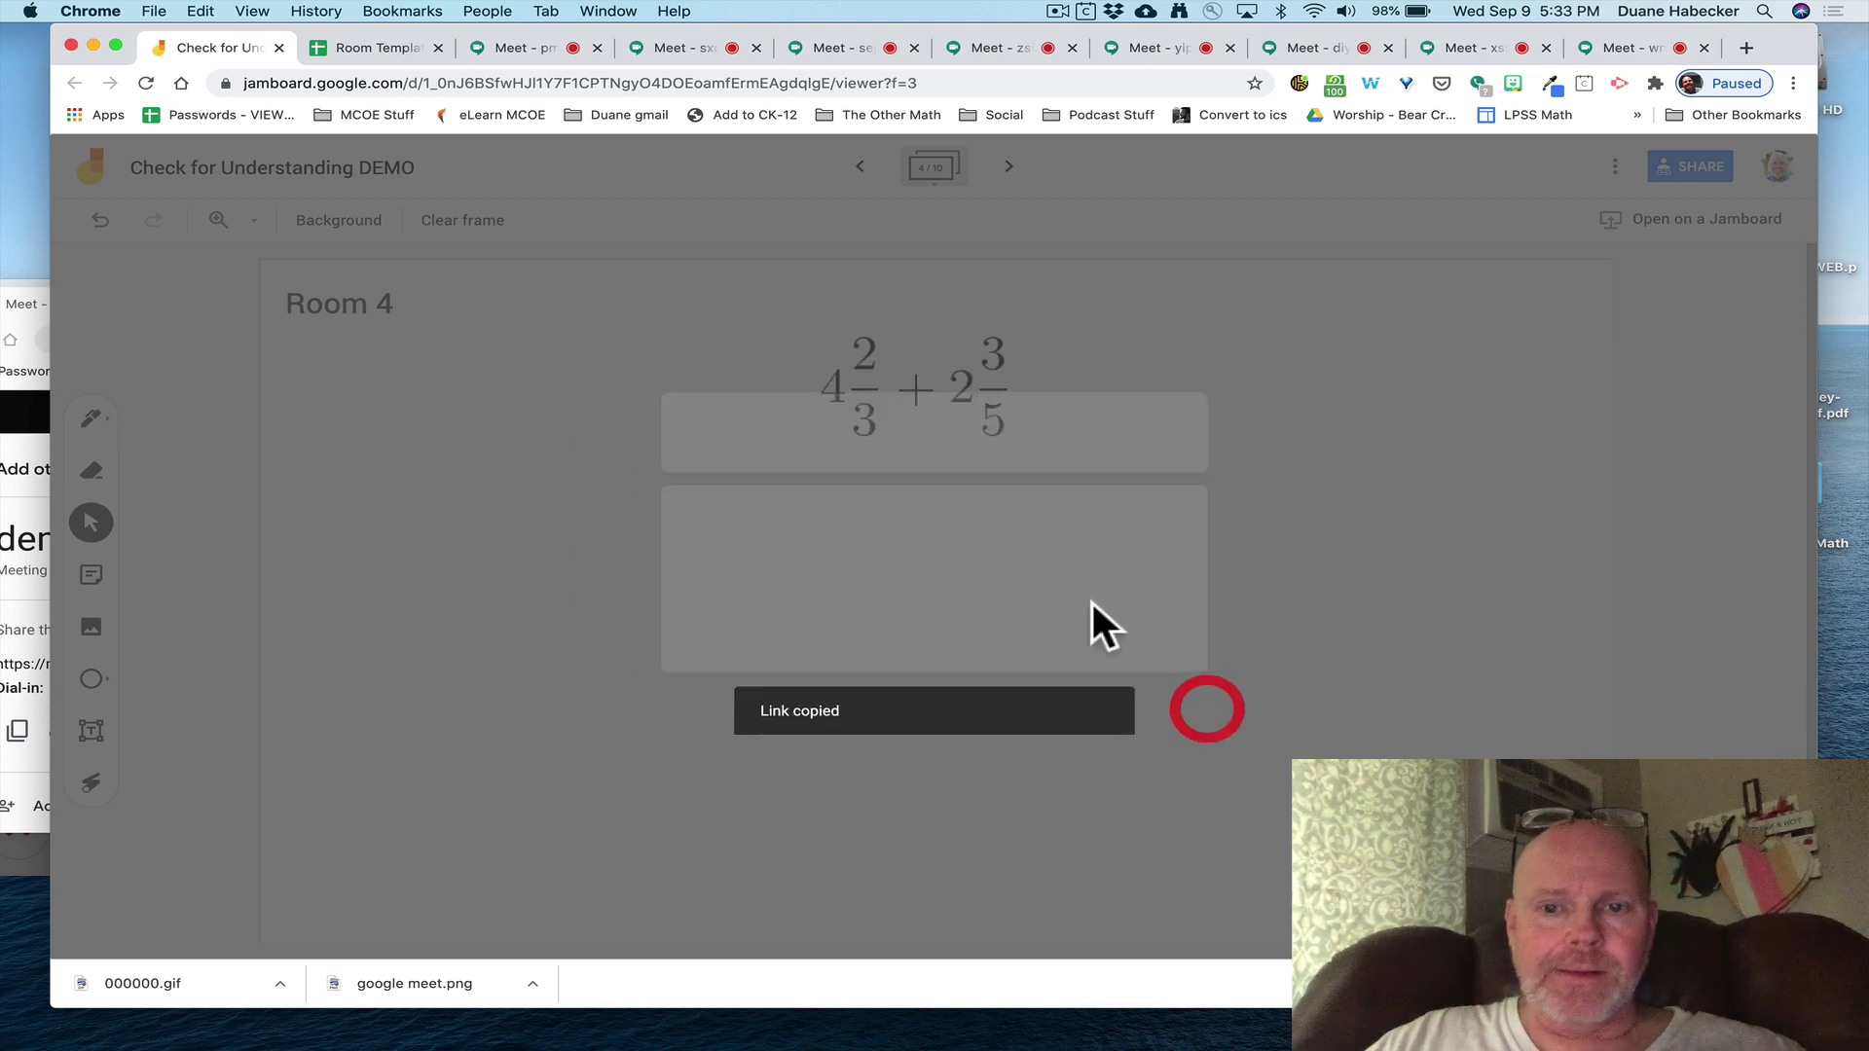
Step: Switch to the Room Template v2 sheet and move the student names from C1:E10 one column over to D1:F10
{"action": "left_click", "coordinate": [381, 50]}
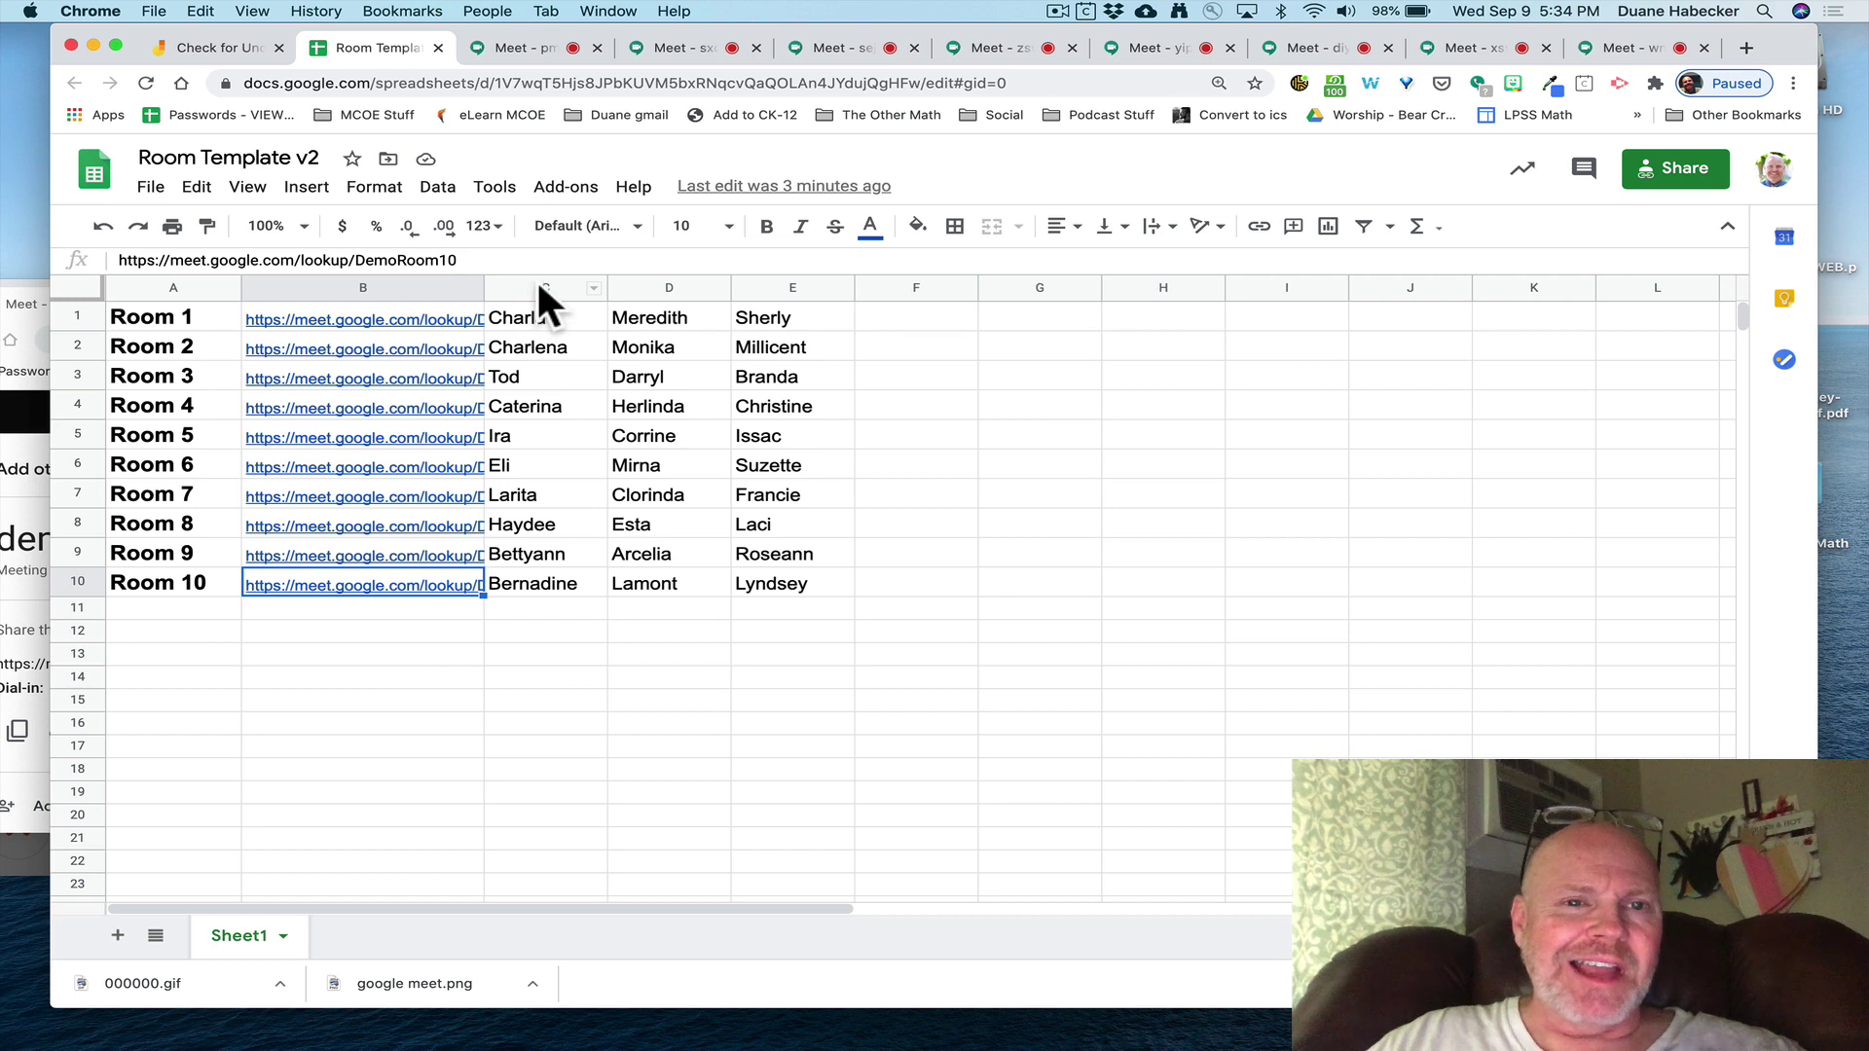
{"action": "left_click_drag", "start_coordinate": [545, 313], "coordinate": [772, 596]}
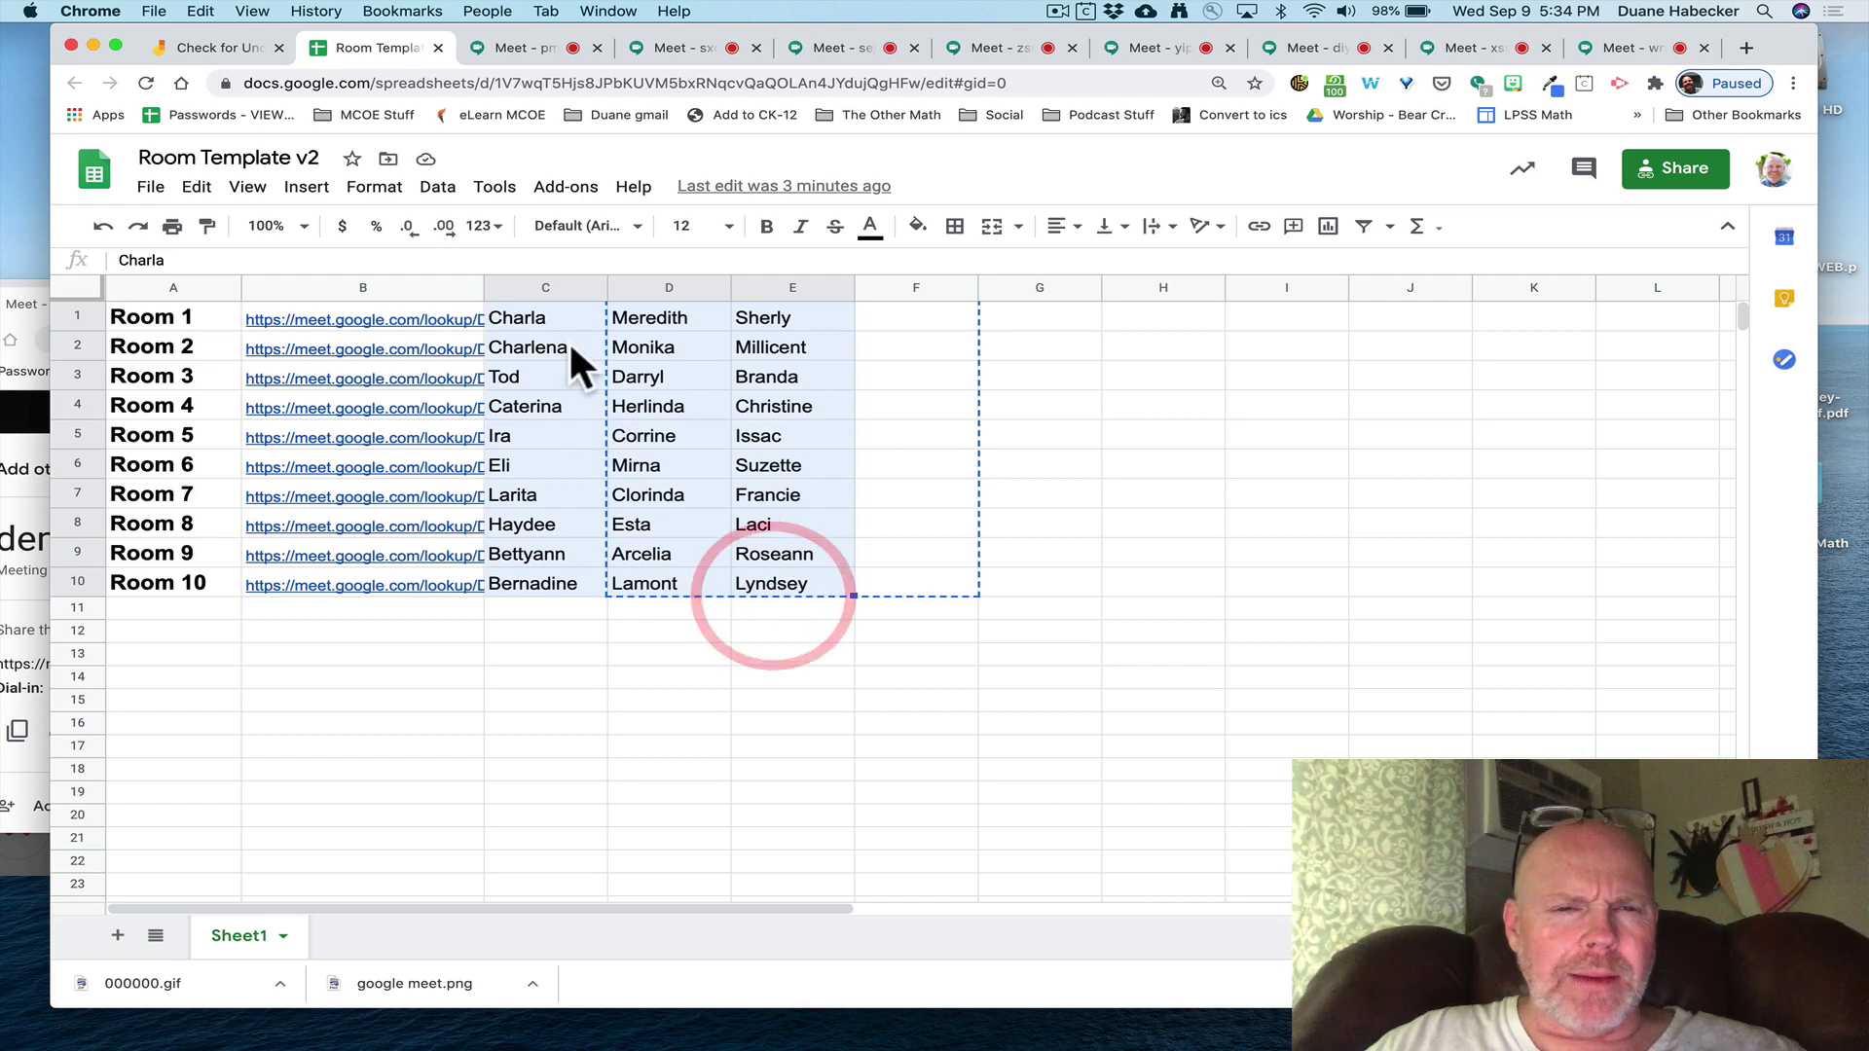
Step: Paste the copied Jamboard link once into C1 for Room 1
{"action": "left_click", "coordinate": [578, 317]}
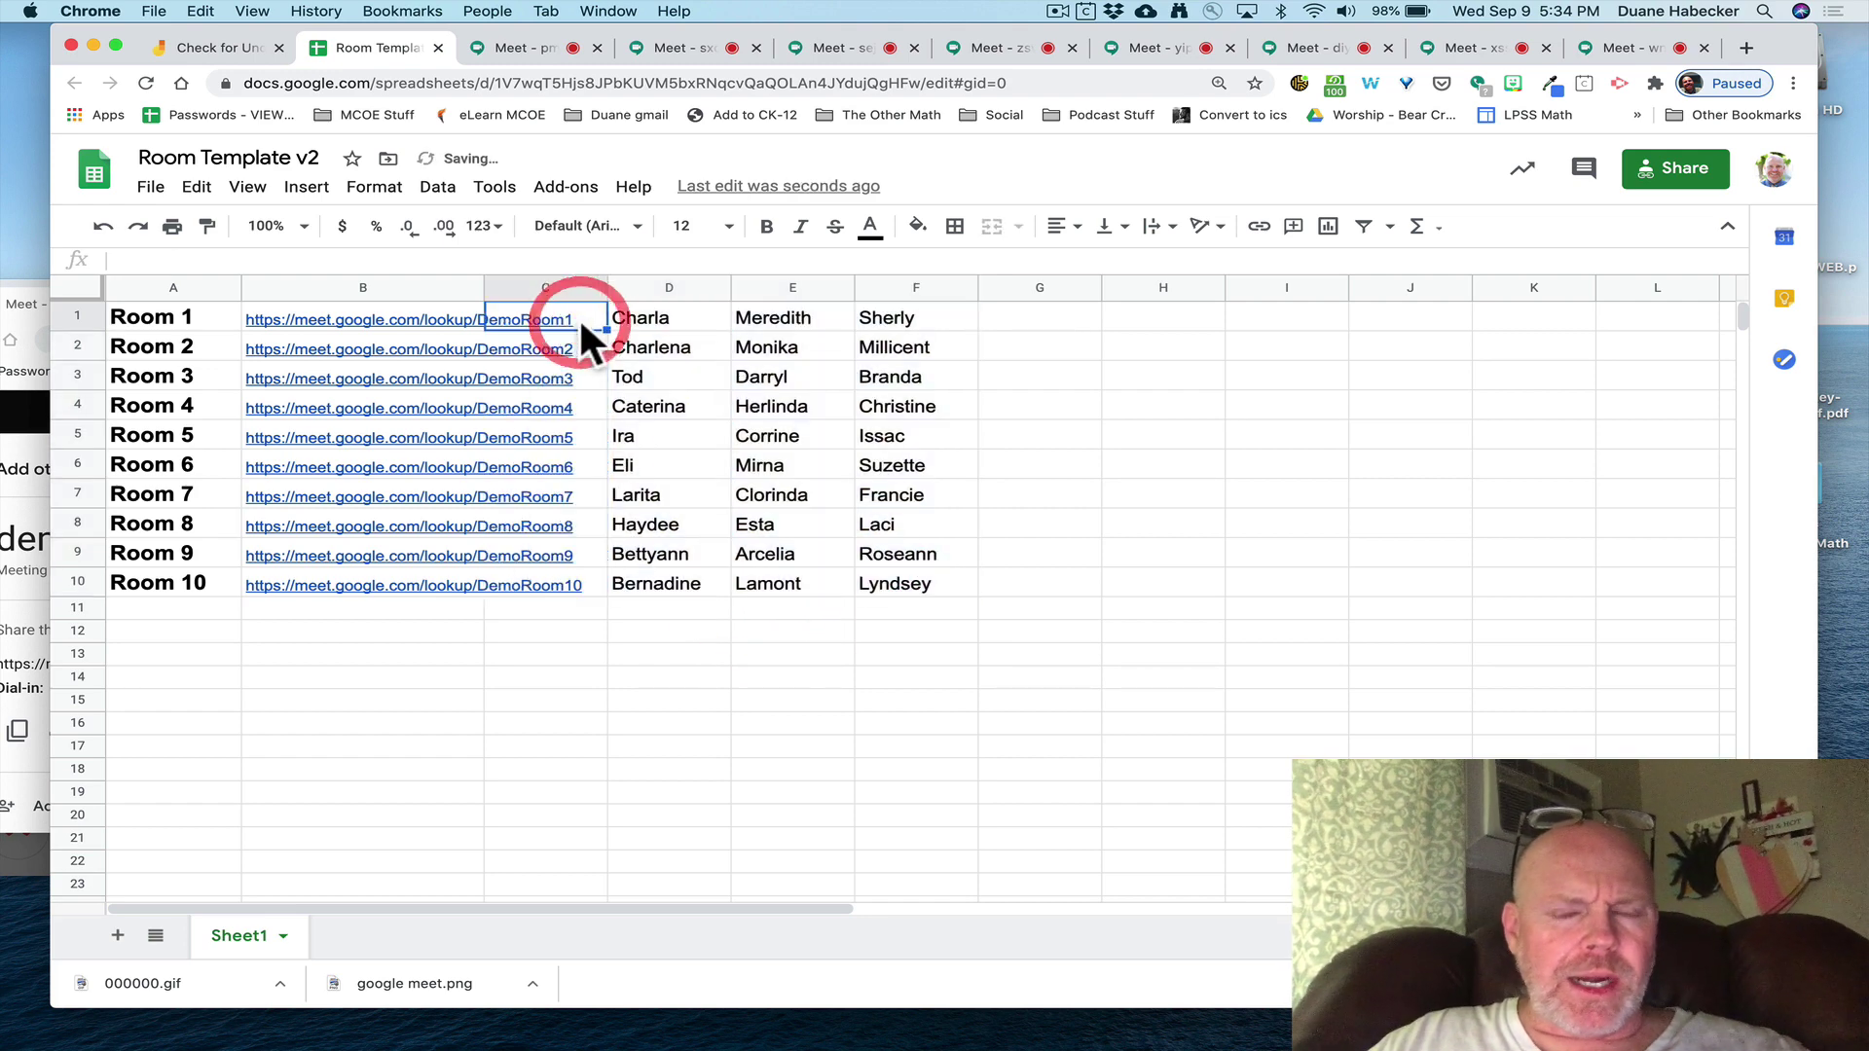
{"action": "key", "text": "super+v"}
{"action": "key", "text": "Return"}
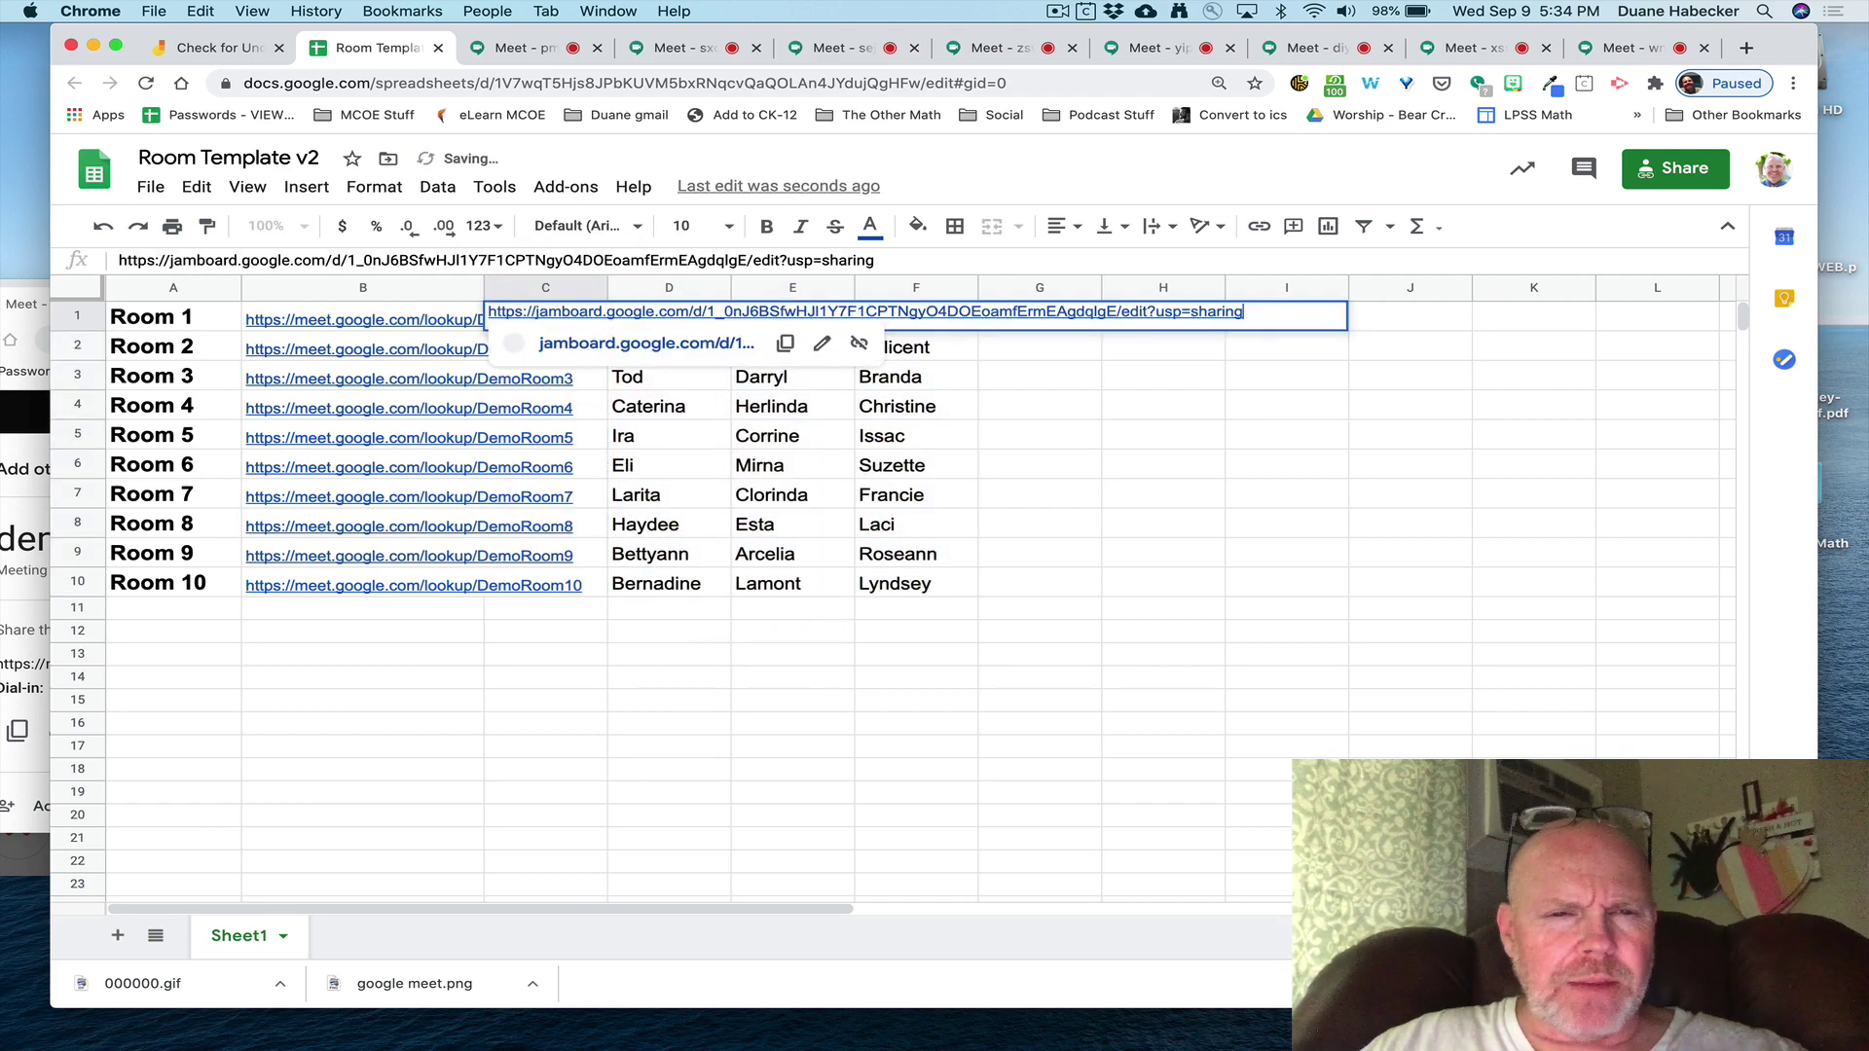
{"action": "key", "text": "super+v"}
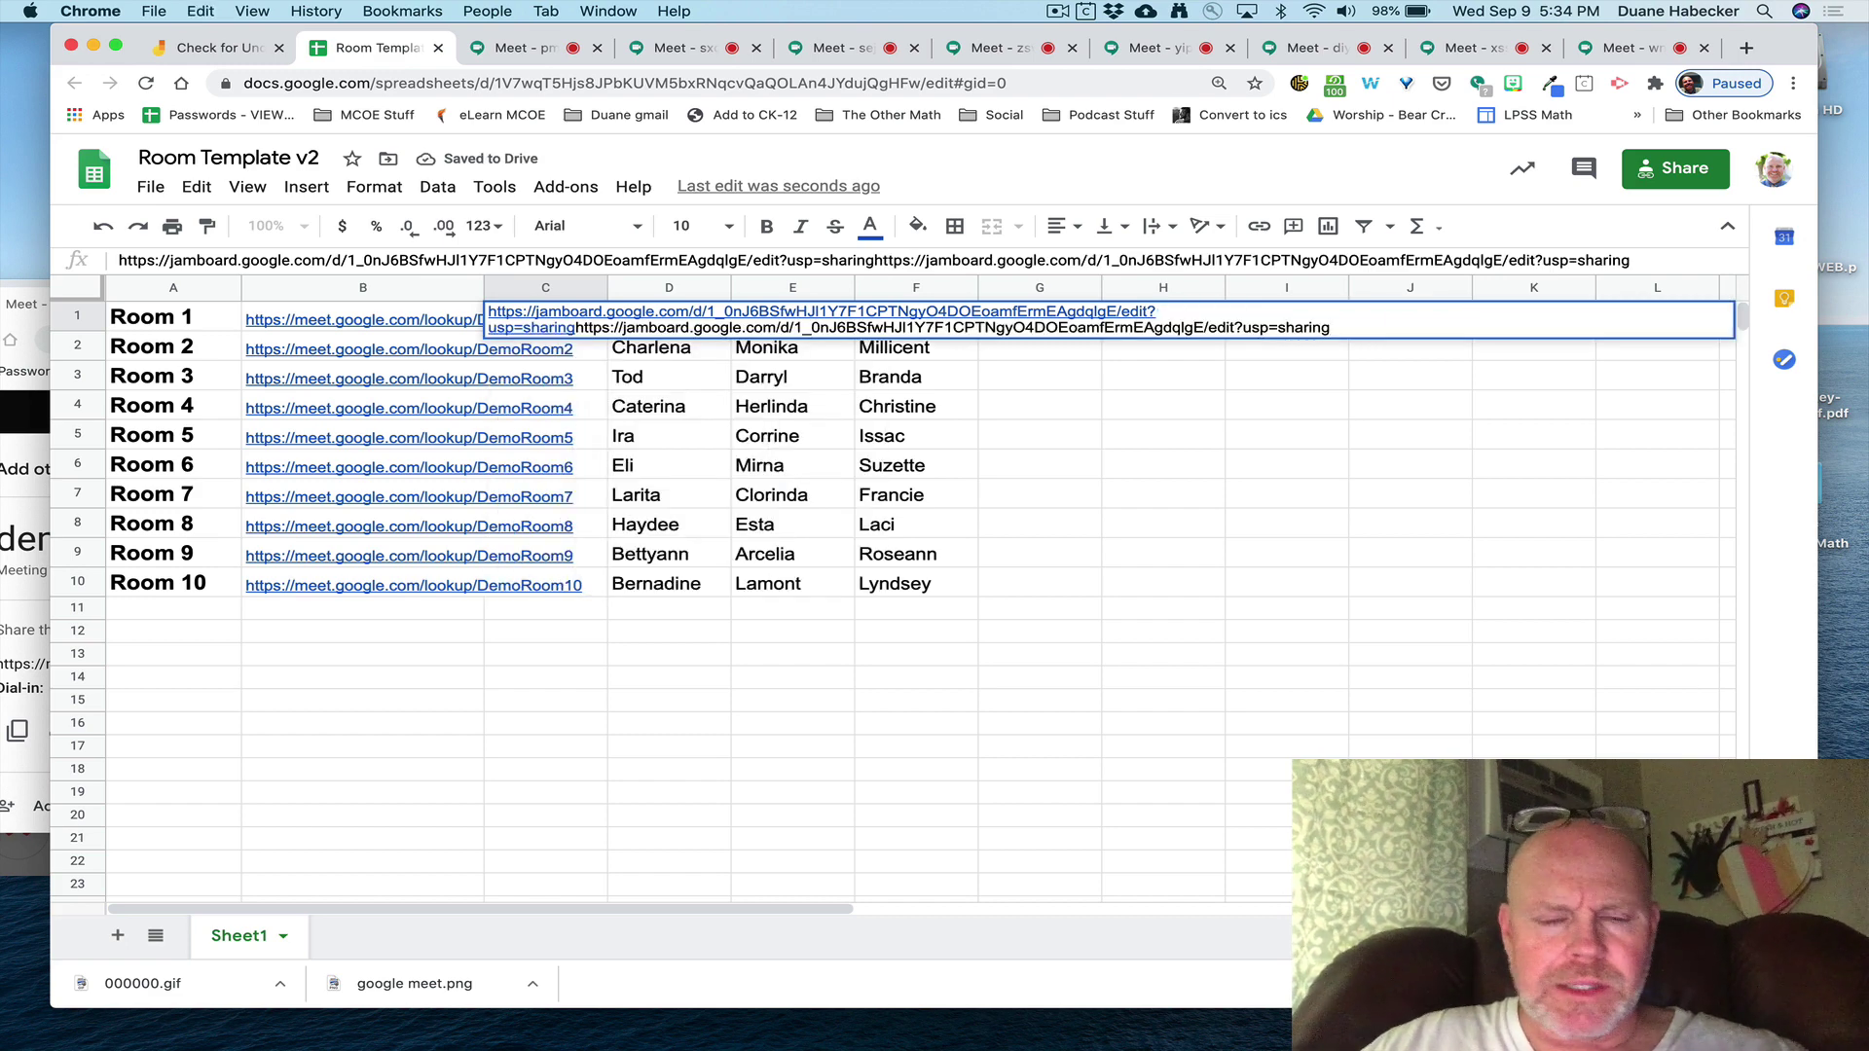
{"action": "key", "text": "super+z"}
{"action": "key", "text": "Return"}
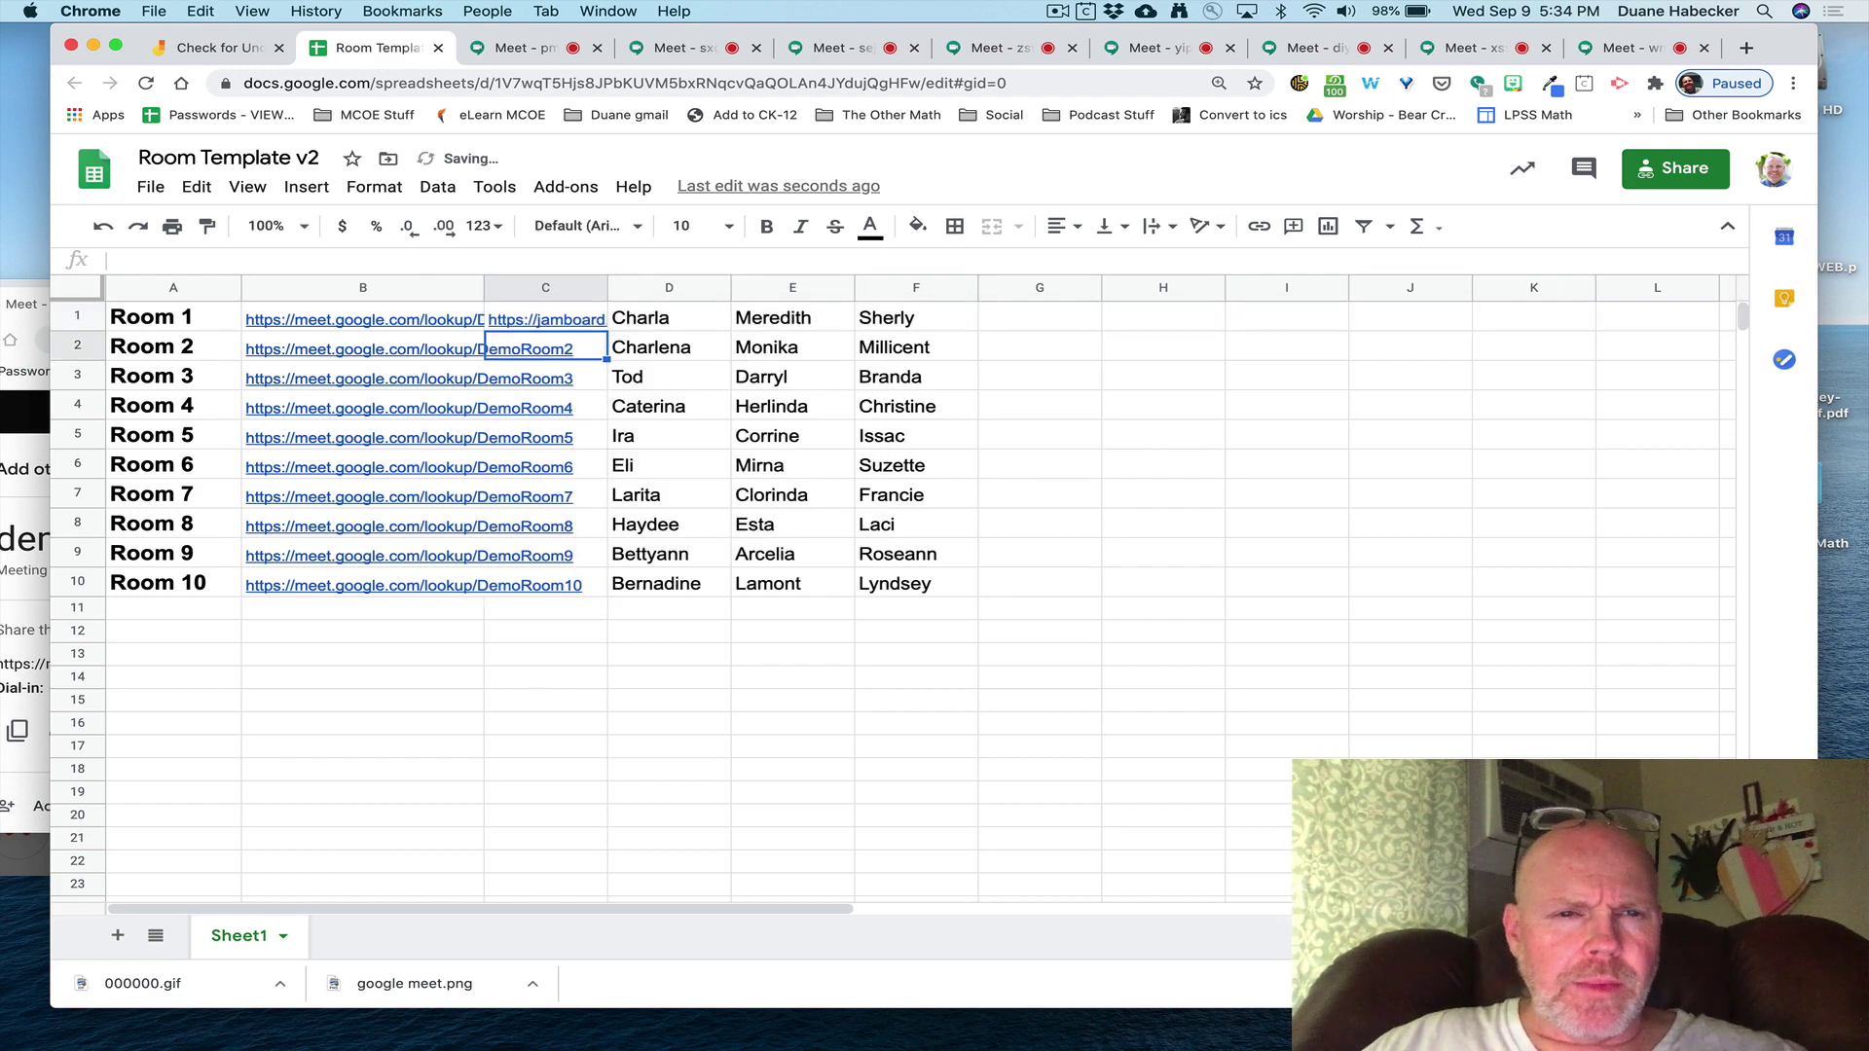
Step: Paste the Jamboard link into C2 through C10 for Rooms 2 to 10 and widen column C
{"action": "left_click", "coordinate": [511, 695]}
{"action": "left_click", "coordinate": [535, 353]}
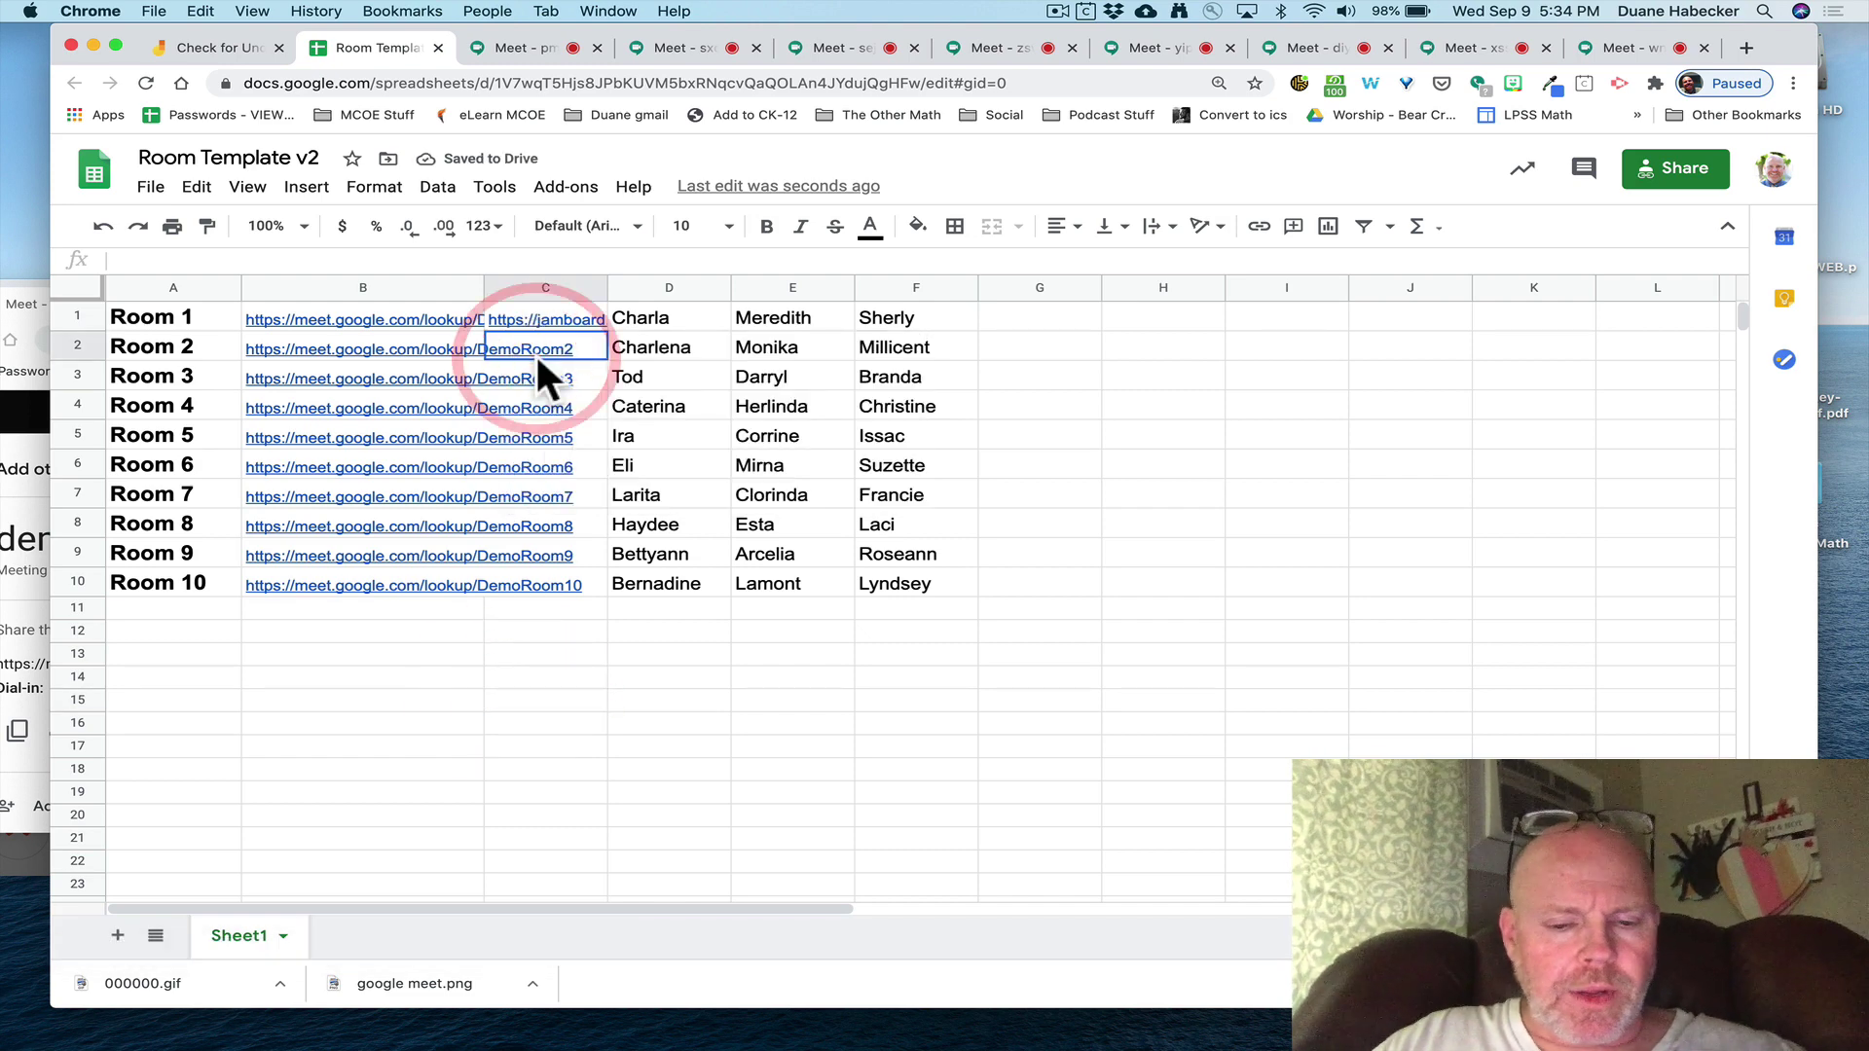
{"action": "key", "text": "cmd+v"}
{"action": "left_click", "coordinate": [533, 380]}
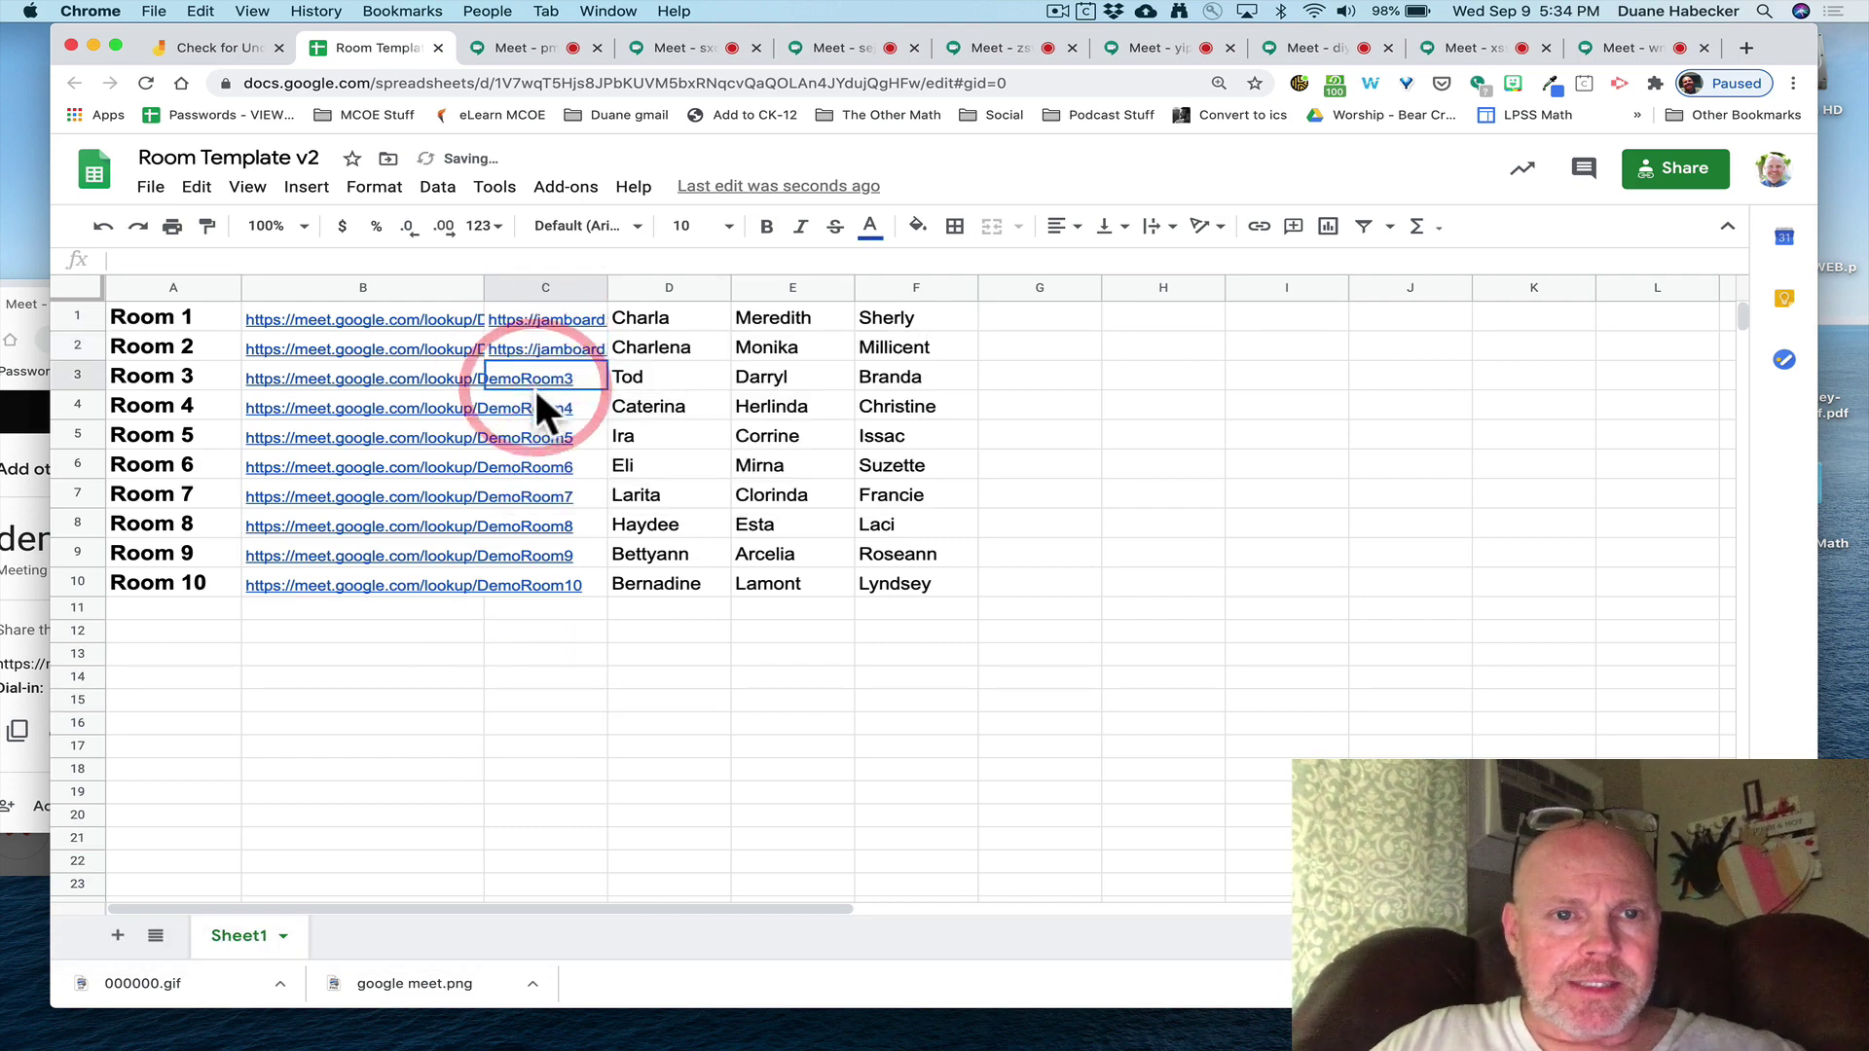
{"action": "key", "text": "cmd+v"}
{"action": "left_click", "coordinate": [534, 407]}
{"action": "key", "text": "cmd+v"}
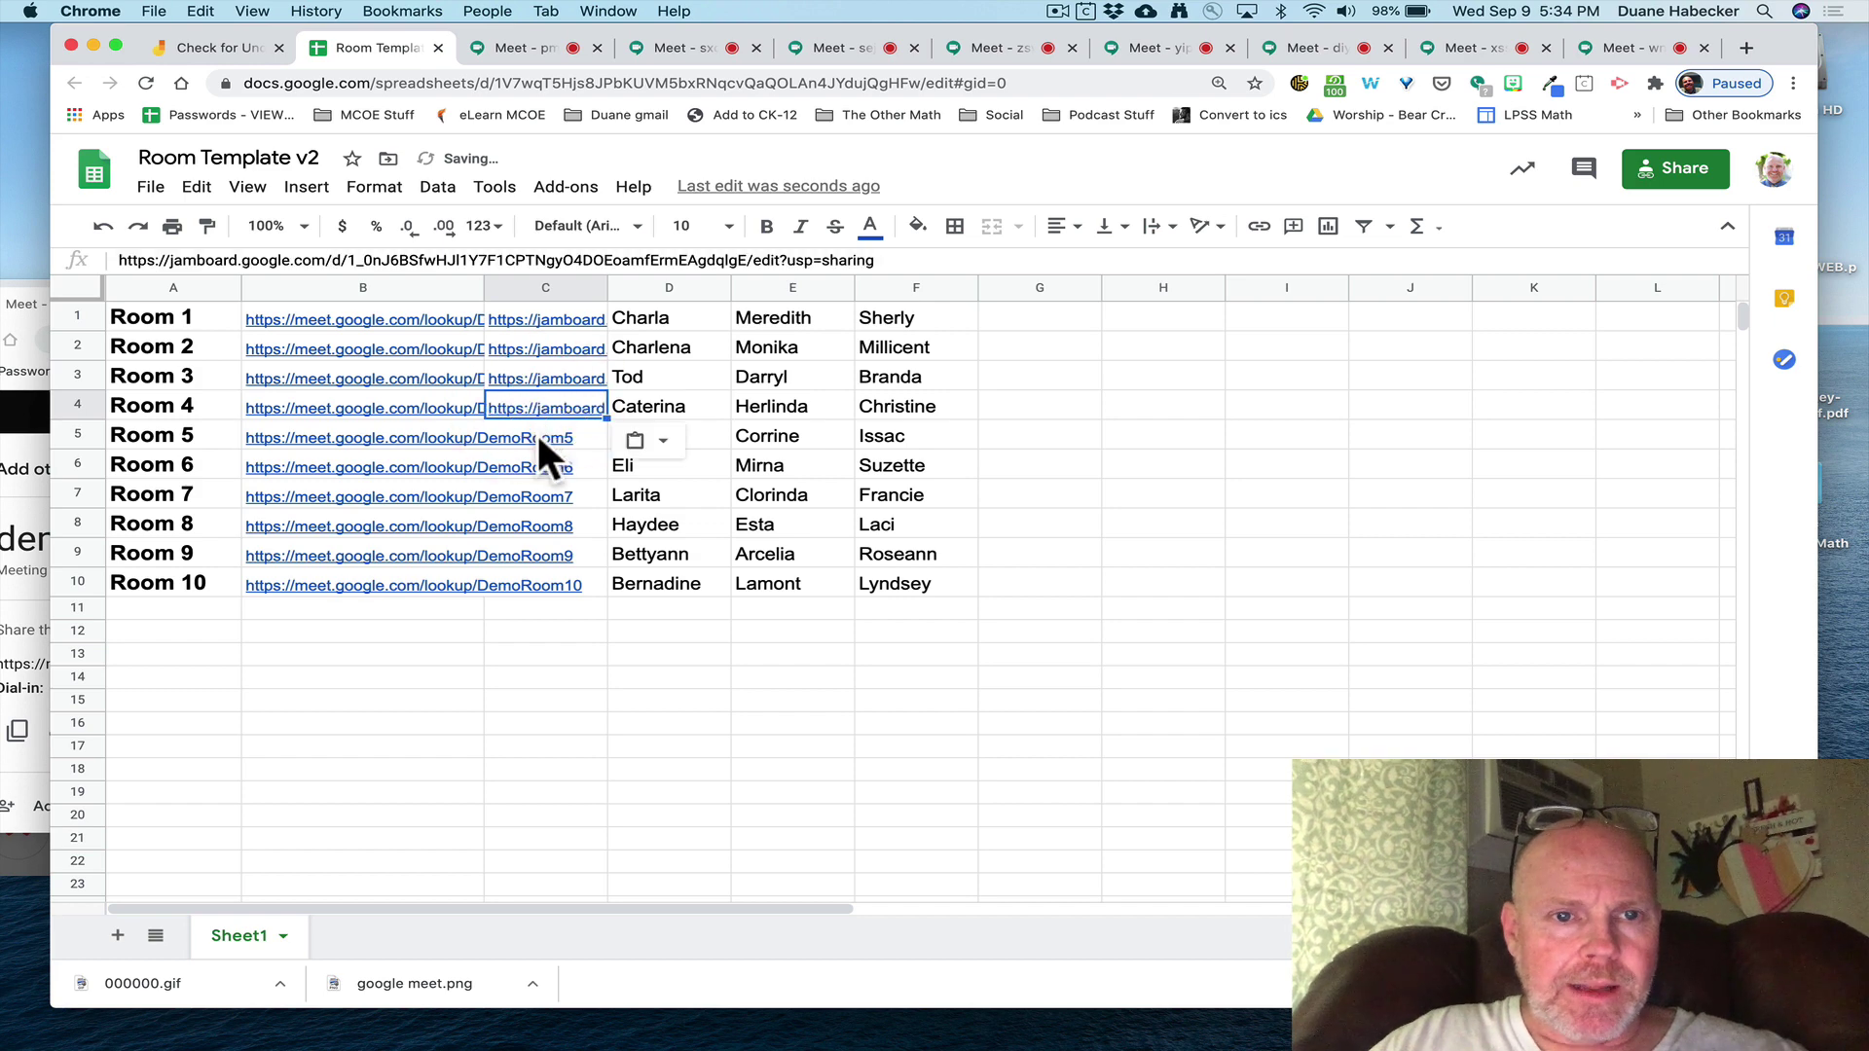
{"action": "left_click", "coordinate": [536, 433]}
{"action": "key", "text": "cmd+v"}
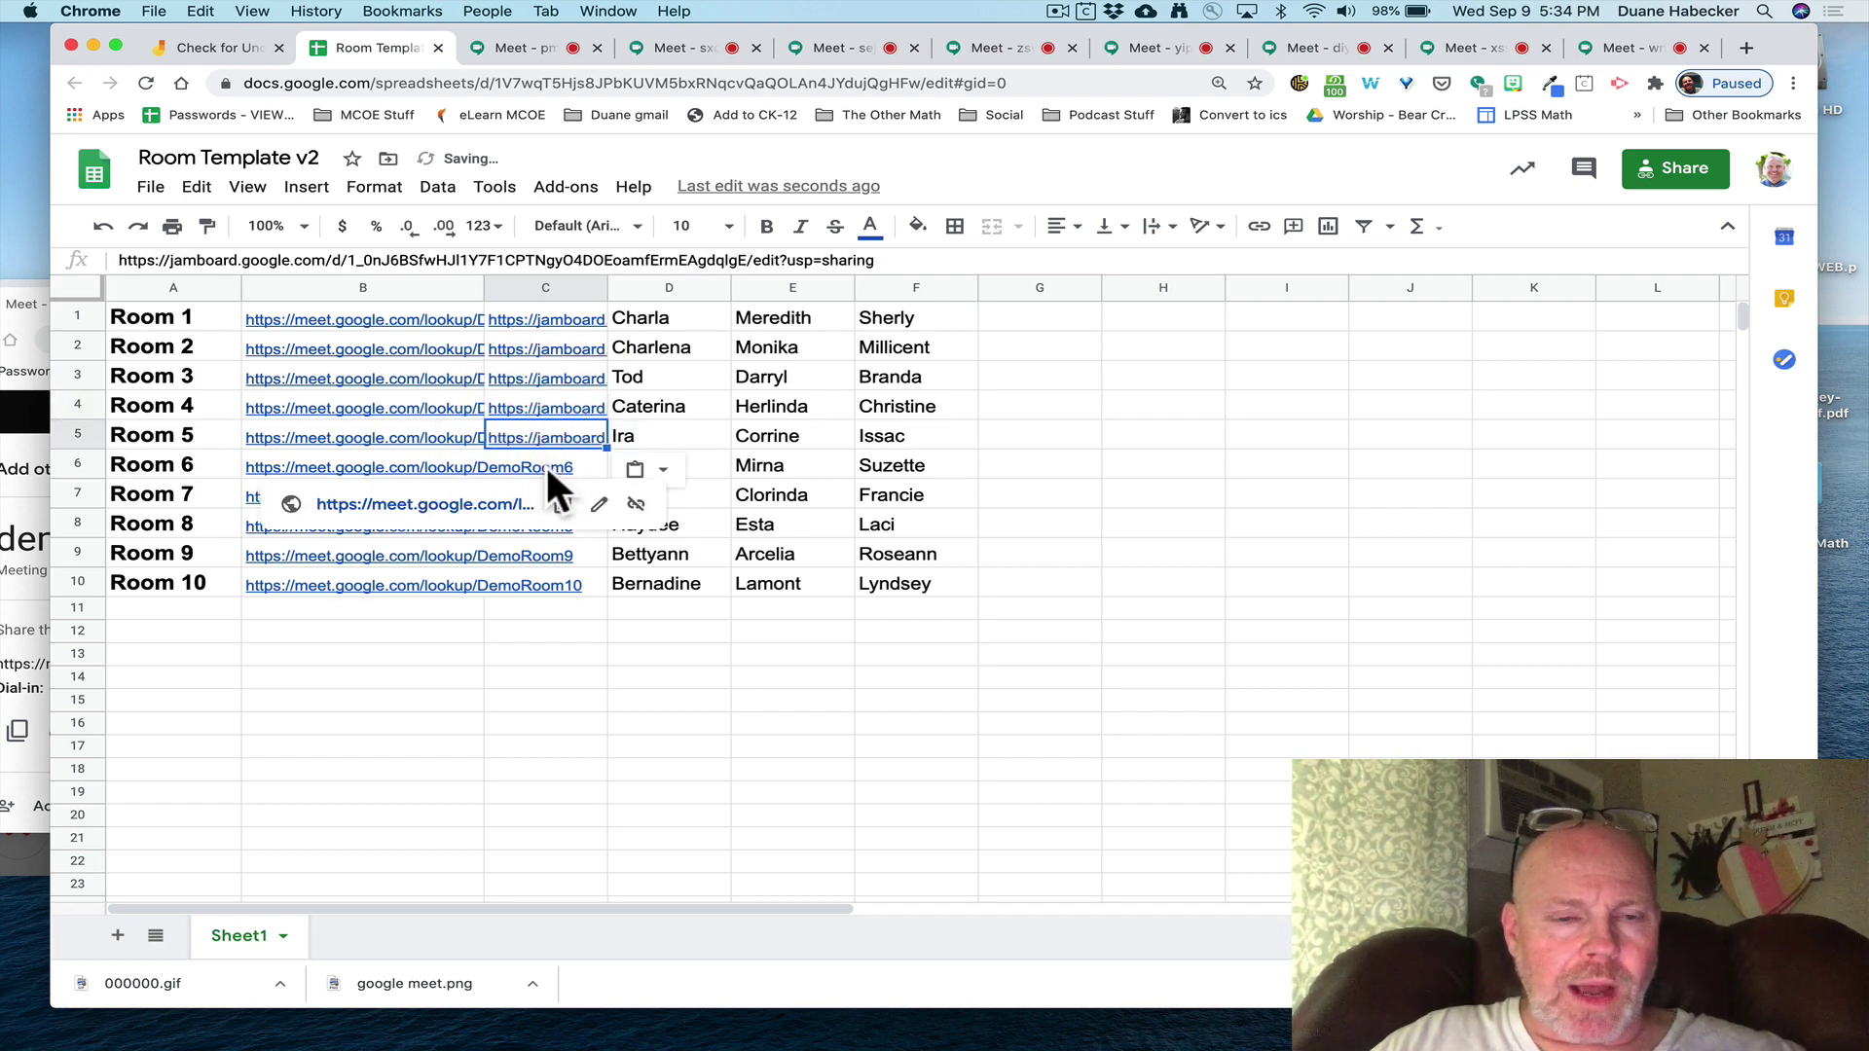
{"action": "left_click", "coordinate": [545, 463]}
{"action": "key", "text": "cmd+v"}
{"action": "left_click", "coordinate": [546, 494]}
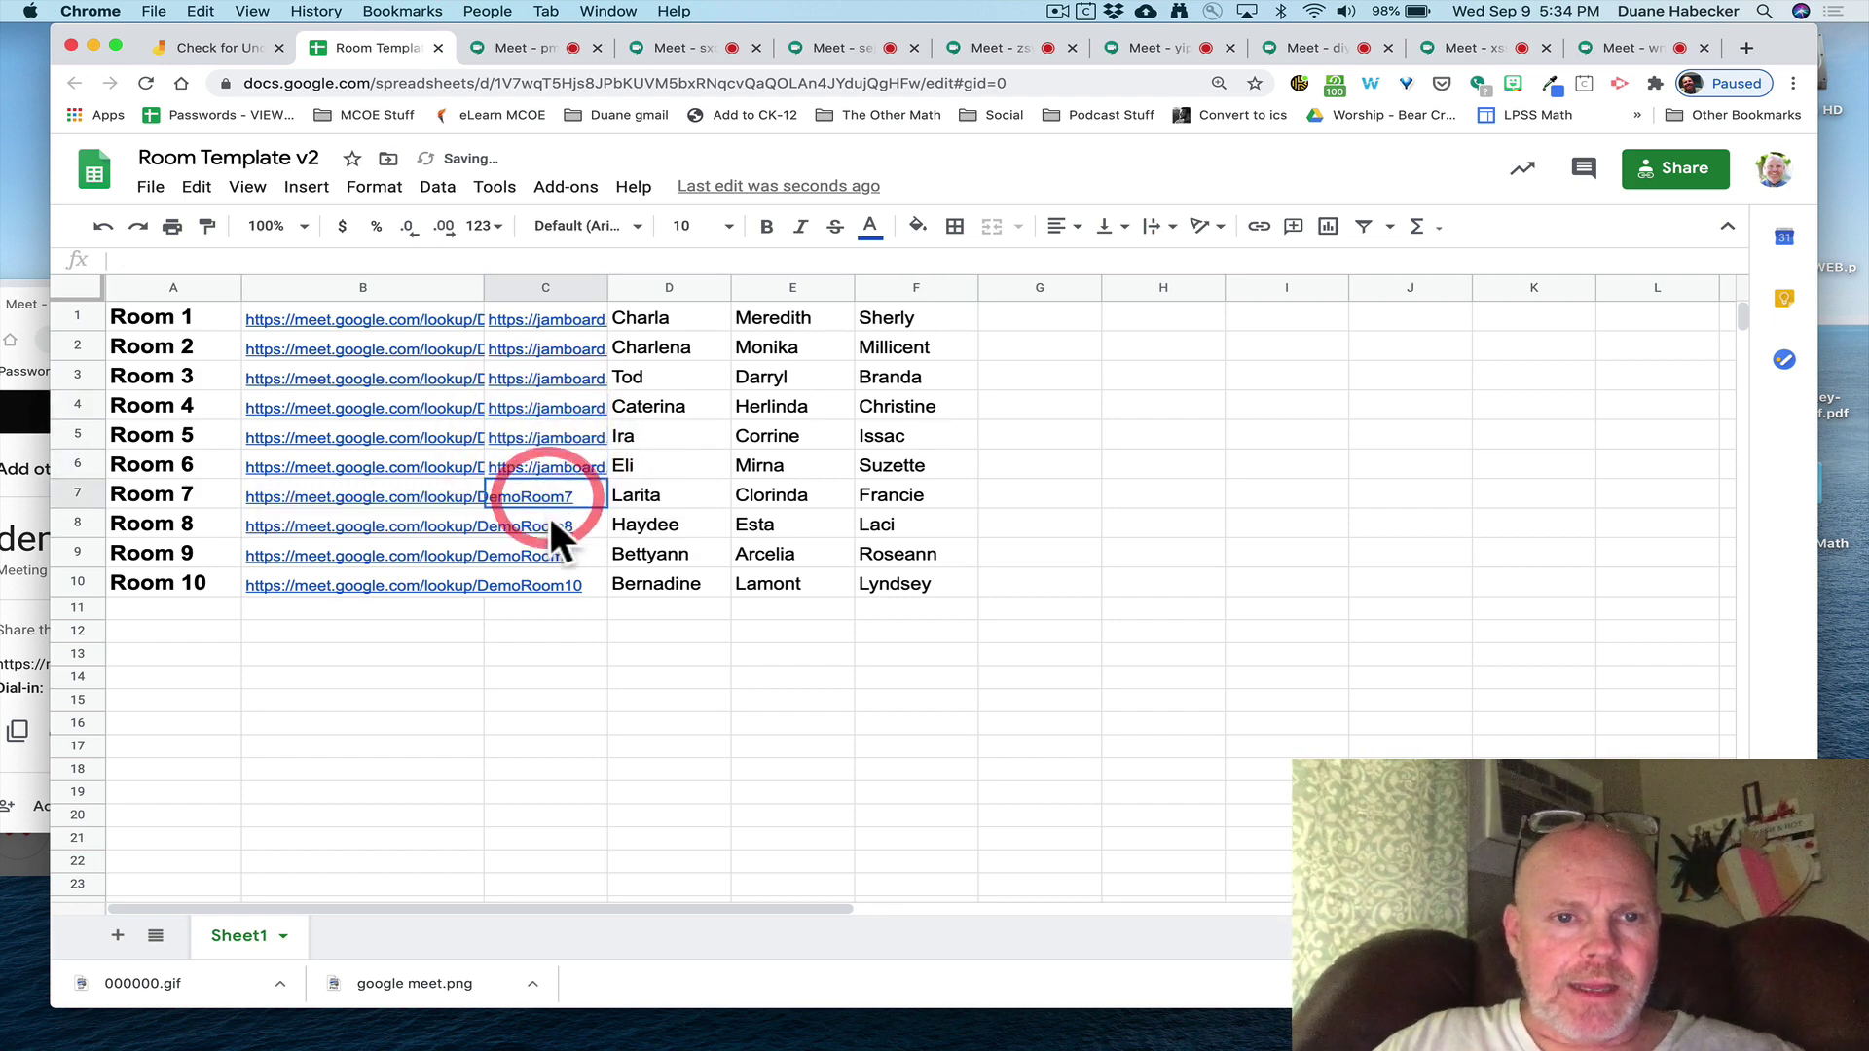
{"action": "key", "text": "cmd+v"}
{"action": "left_click", "coordinate": [547, 525]}
{"action": "key", "text": "cmd+v"}
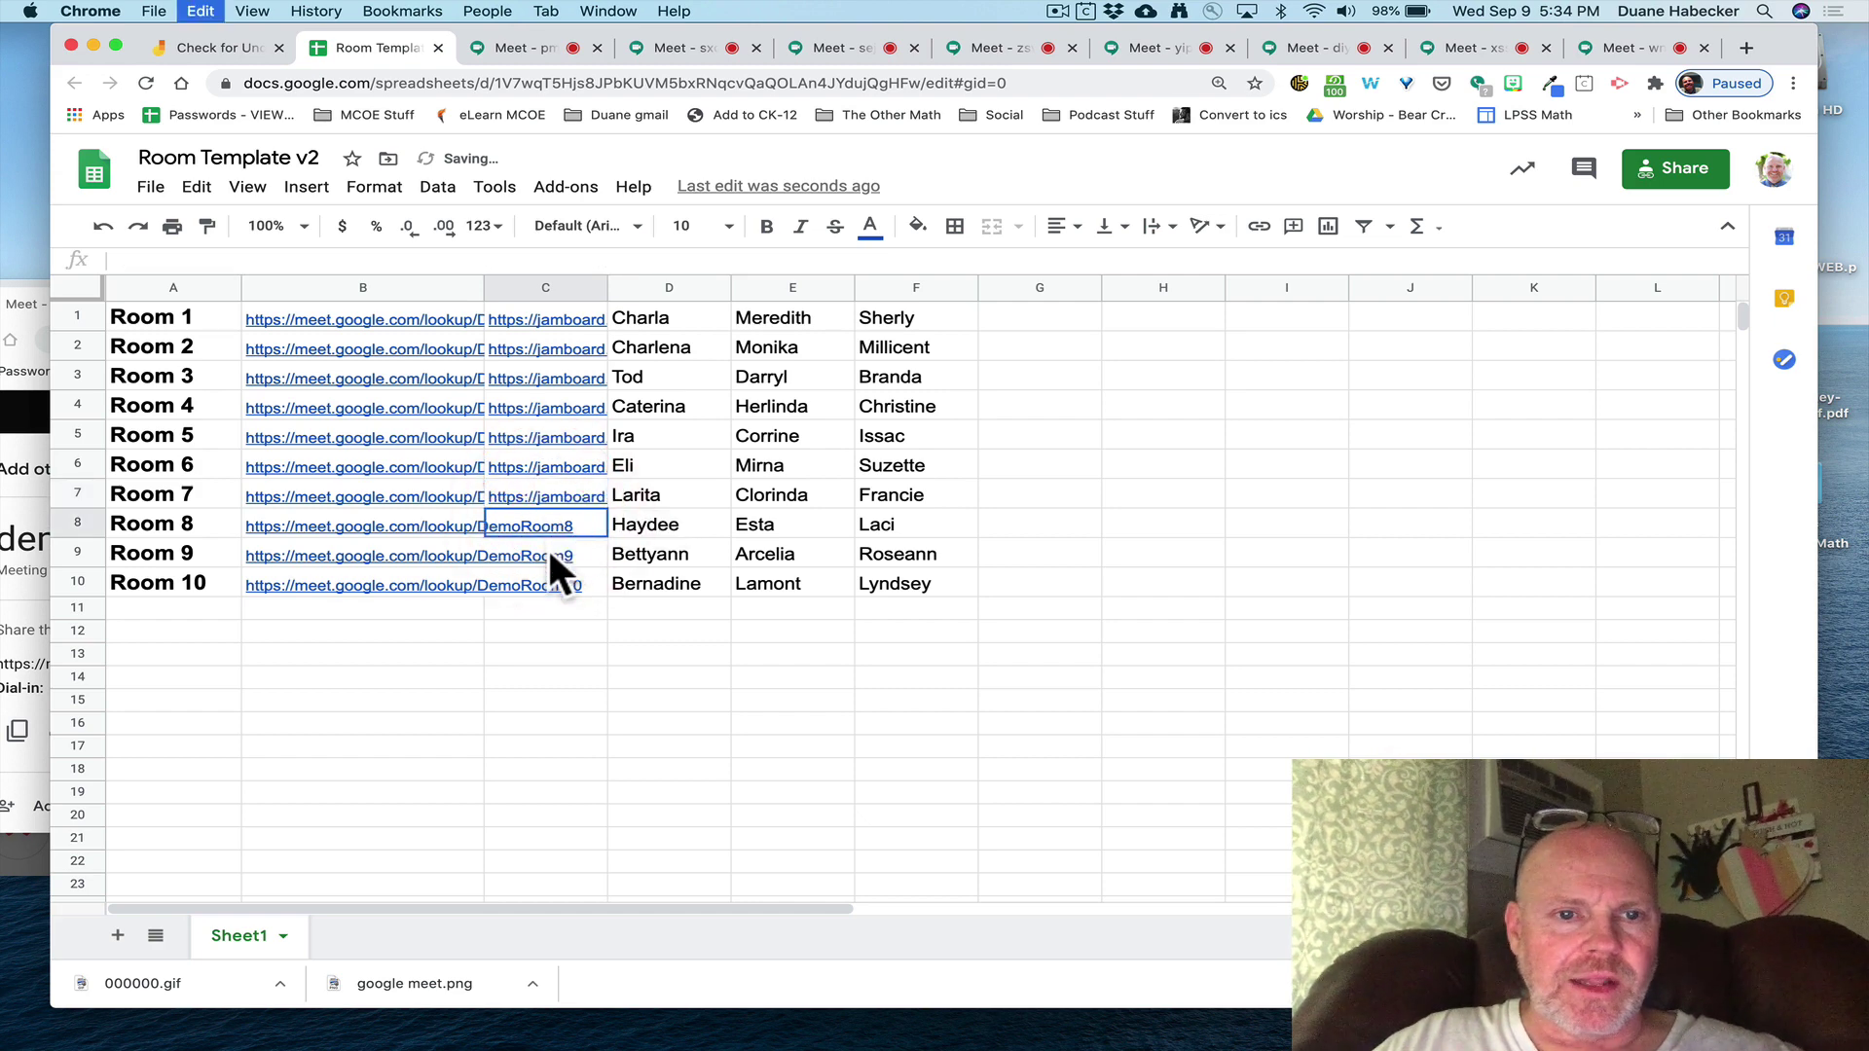
{"action": "left_click", "coordinate": [547, 550]}
{"action": "key", "text": "cmd+v"}
{"action": "left_click", "coordinate": [547, 582]}
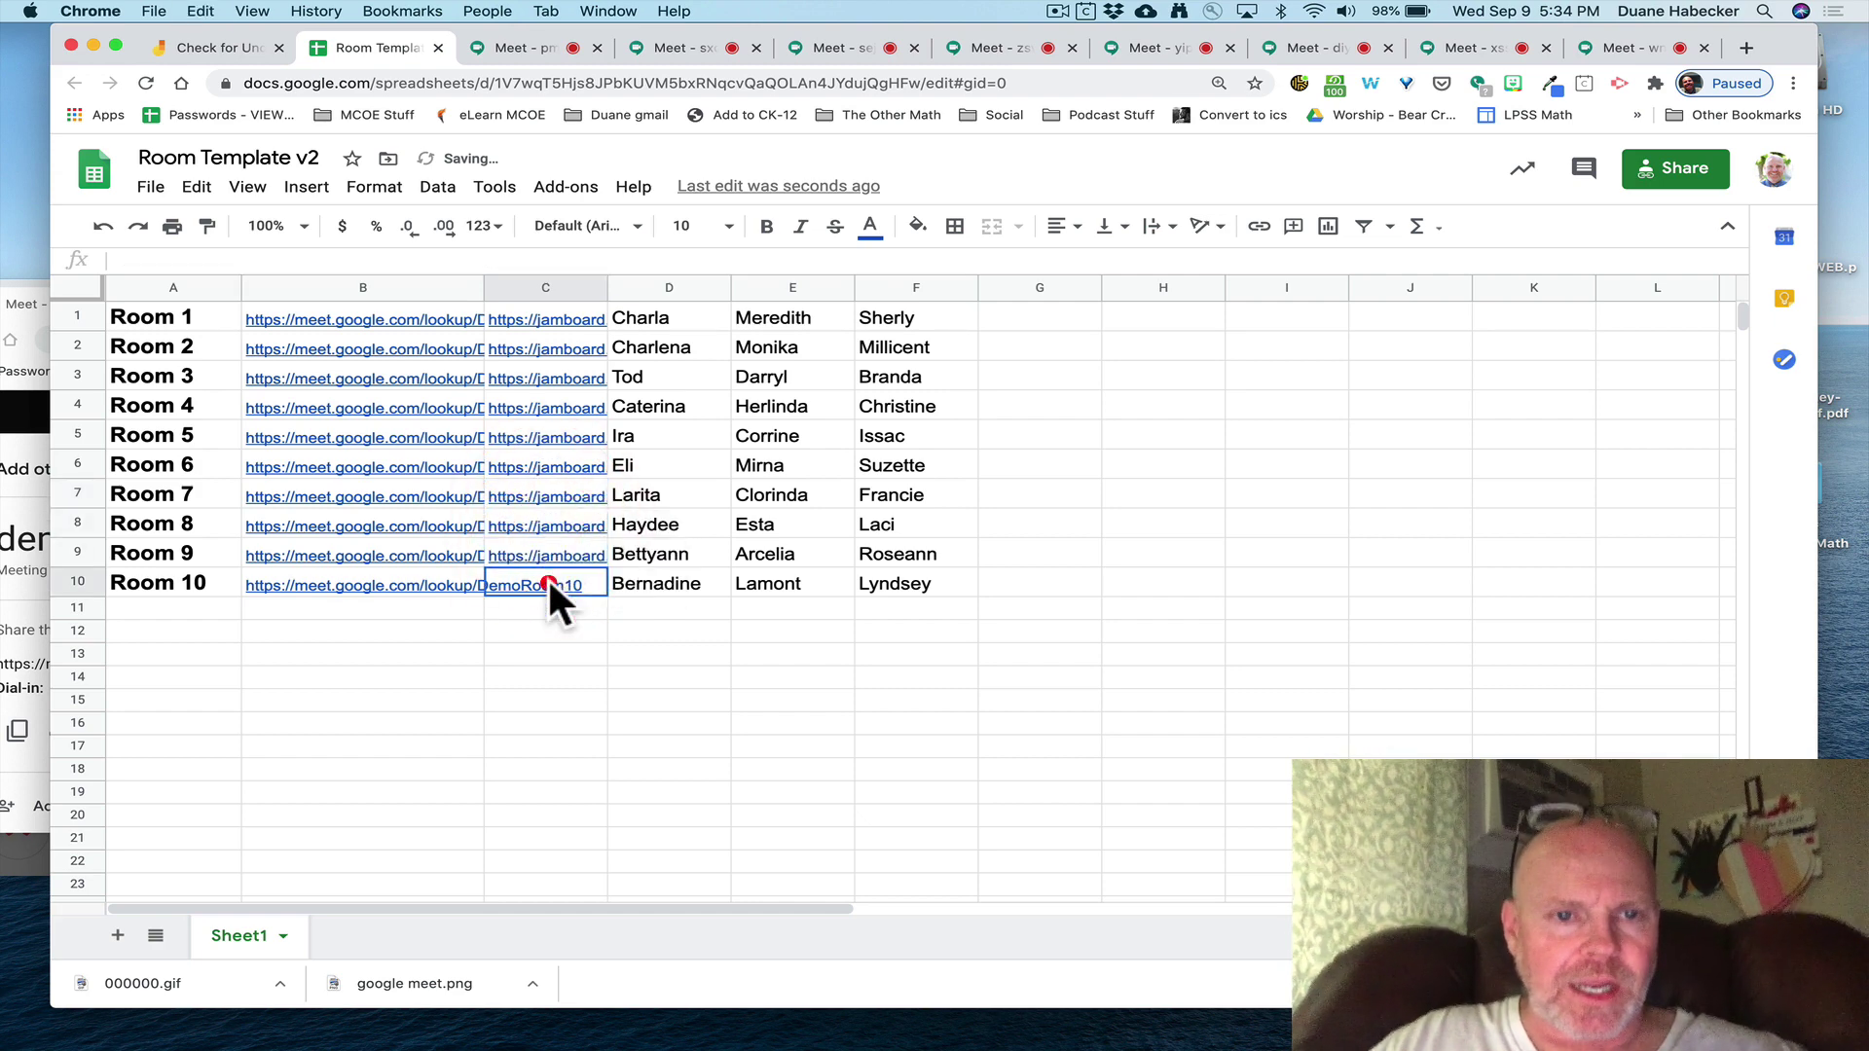
{"action": "key", "text": "cmd+v"}
{"action": "left_click", "coordinate": [563, 671]}
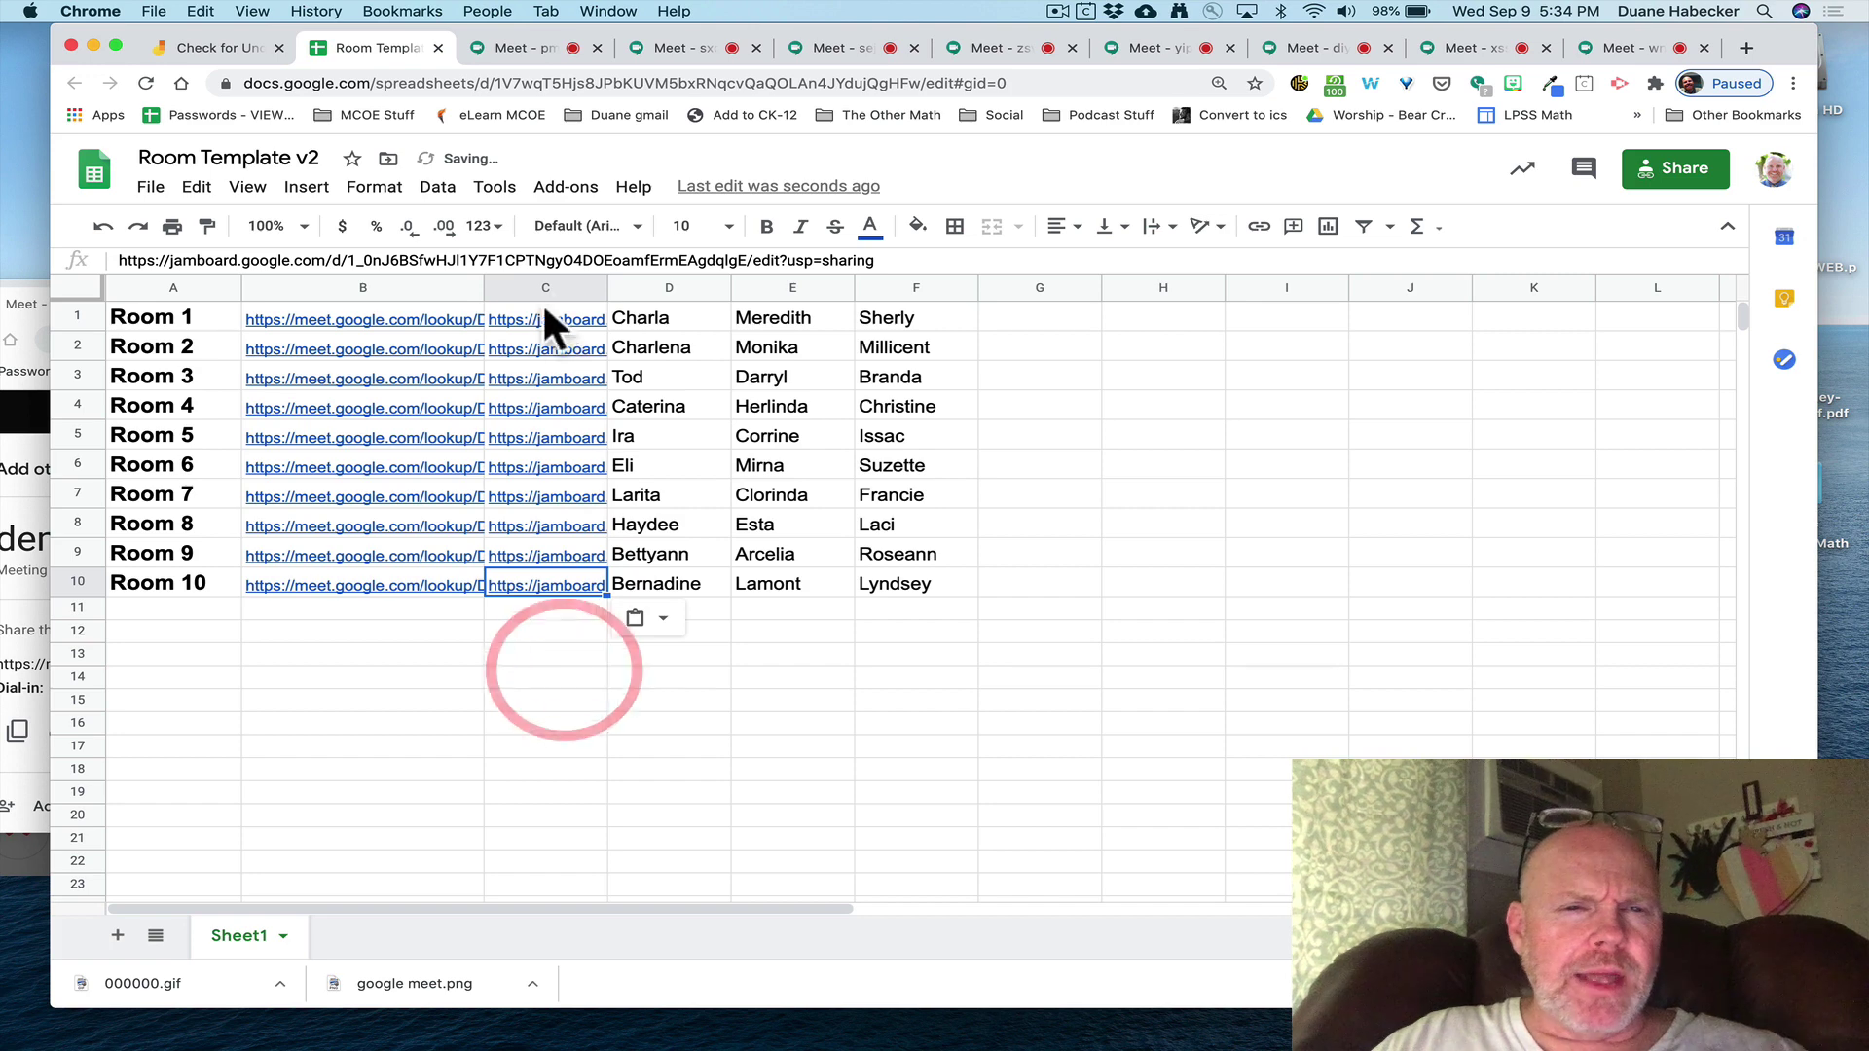
{"action": "left_click_drag", "start_coordinate": [607, 289], "coordinate": [709, 310]}
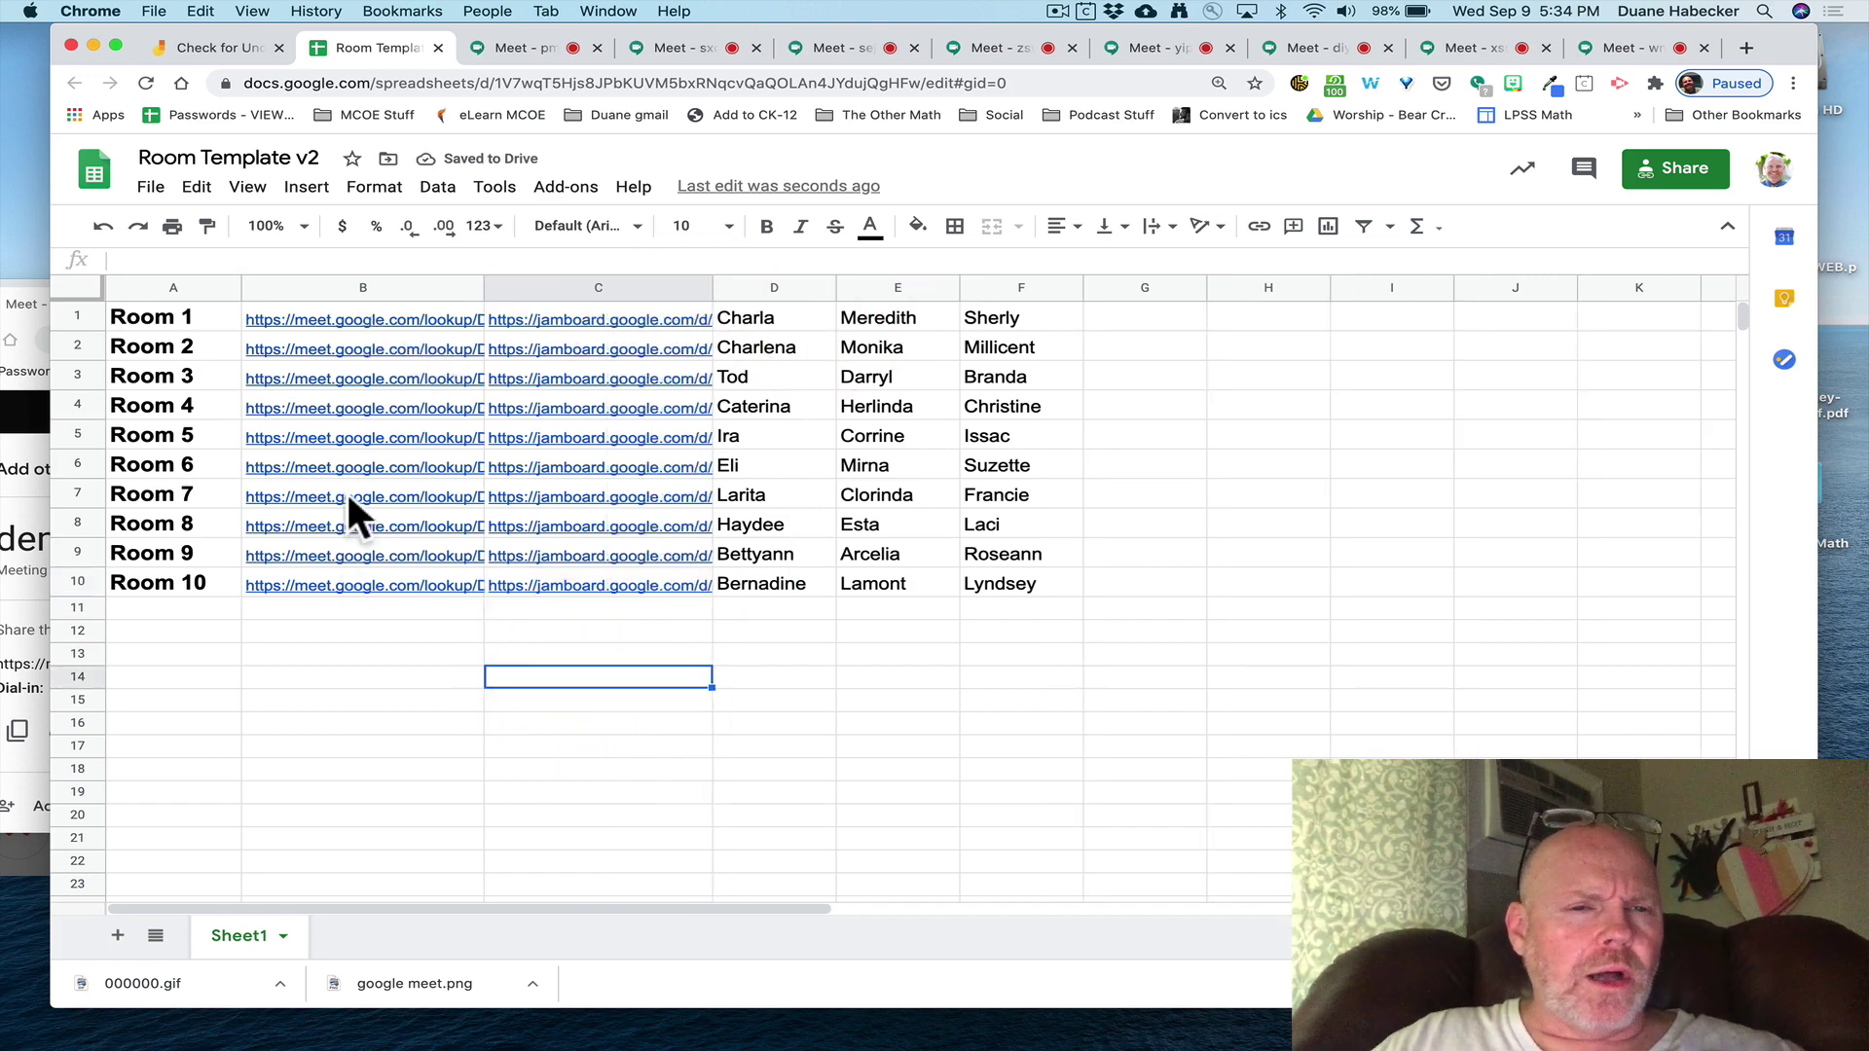
Step: Preview the Meet and Jamboard links in the first rows of the room list
{"action": "mouse_move", "coordinate": [354, 378]}
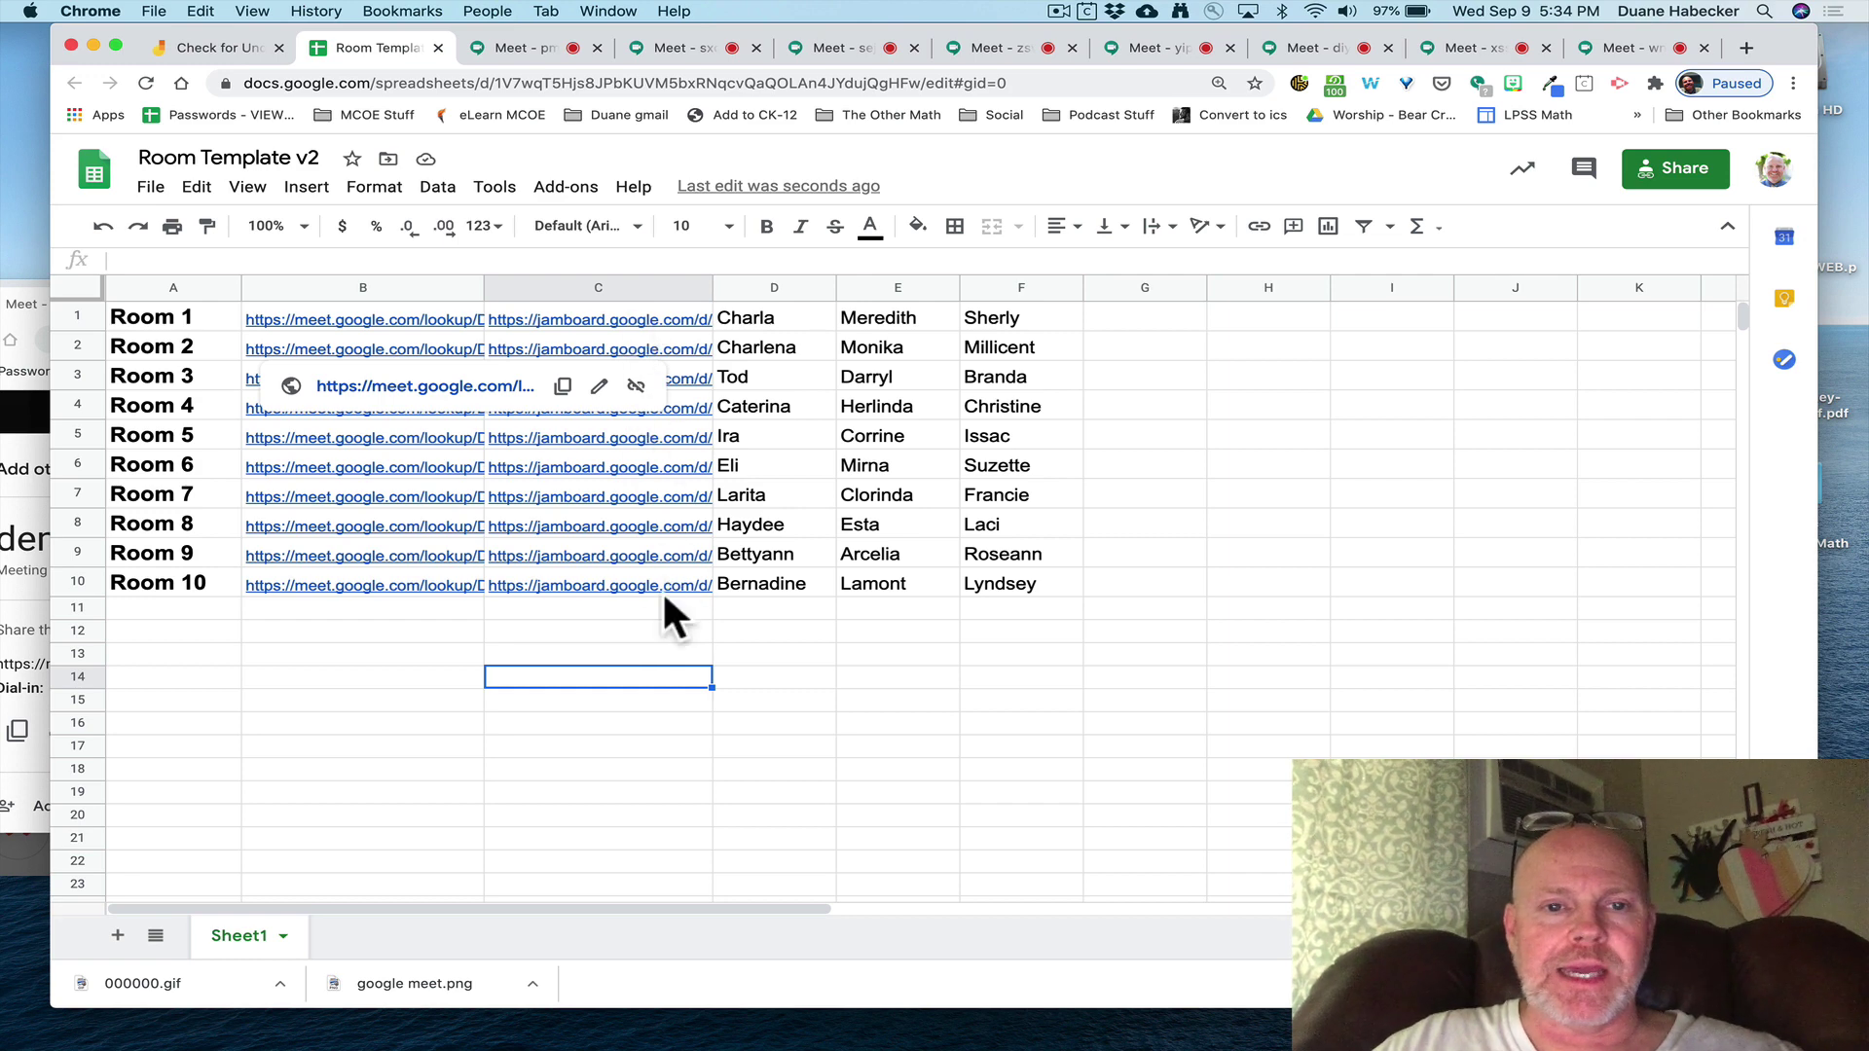
{"action": "left_click", "coordinate": [425, 653]}
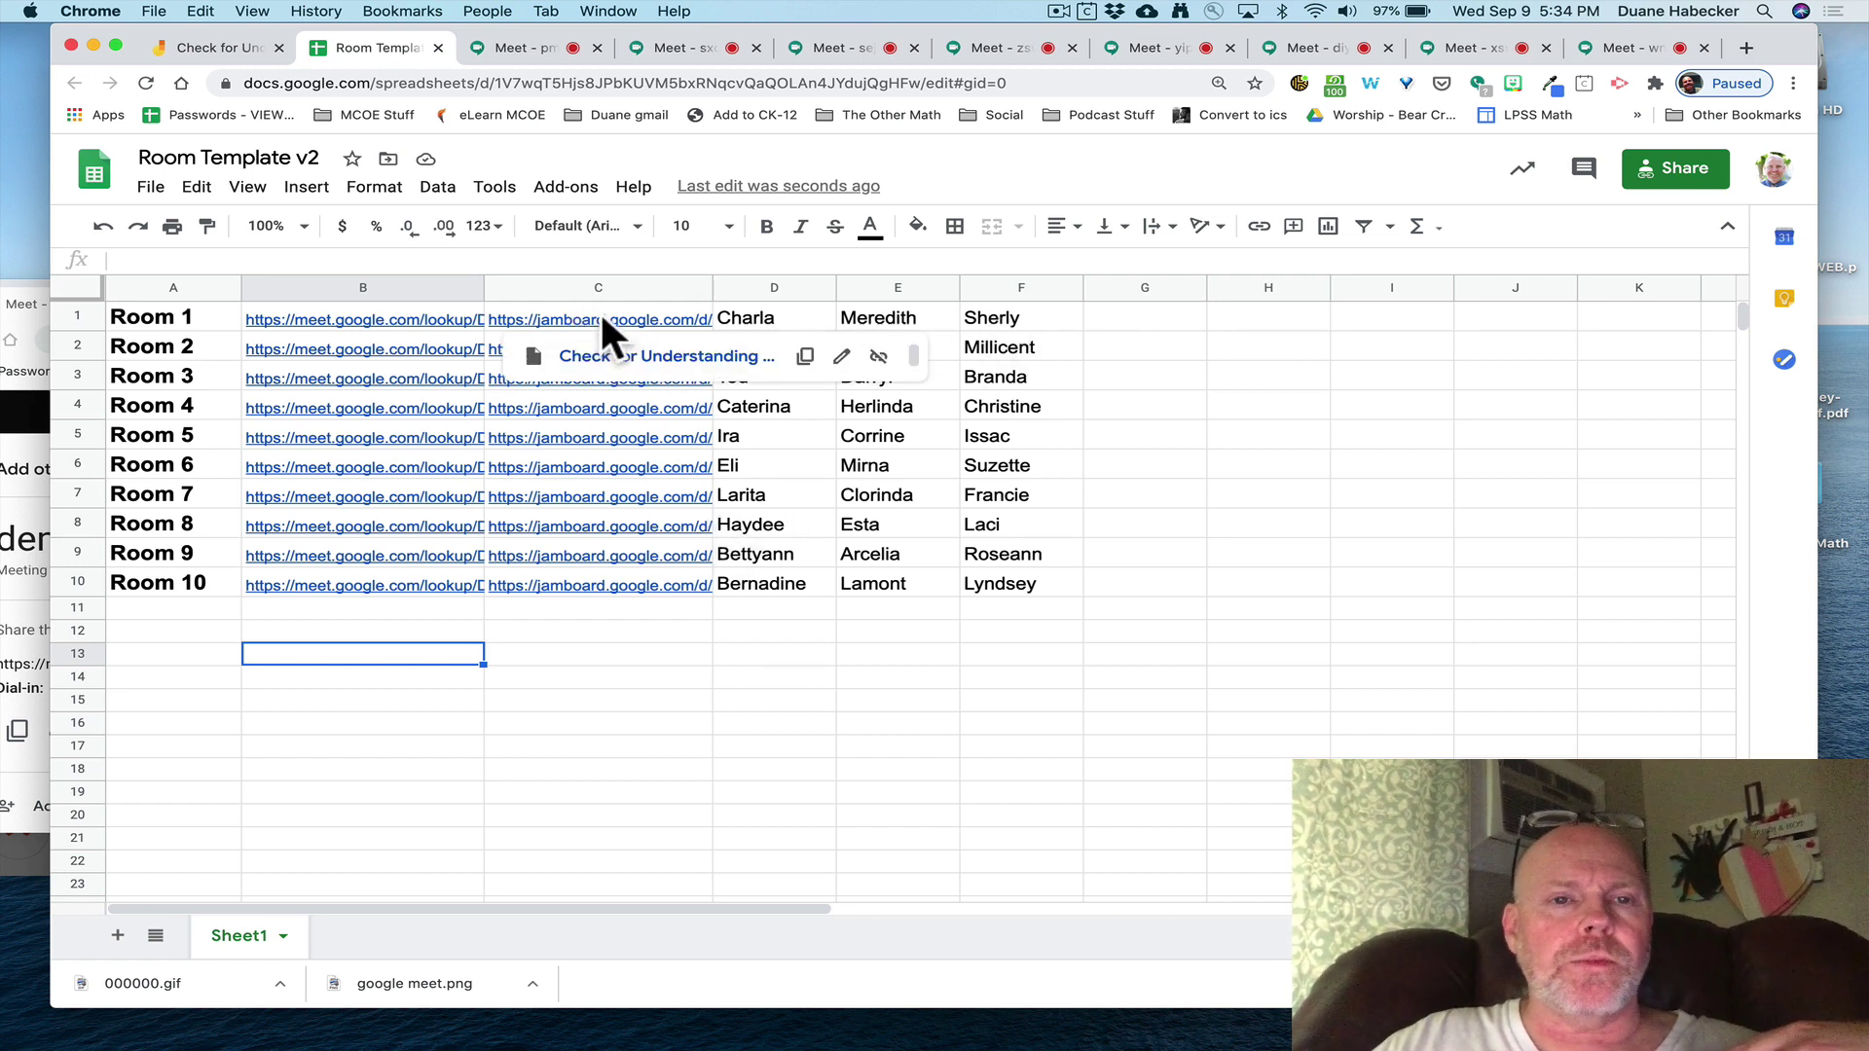
{"action": "mouse_move", "coordinate": [335, 317]}
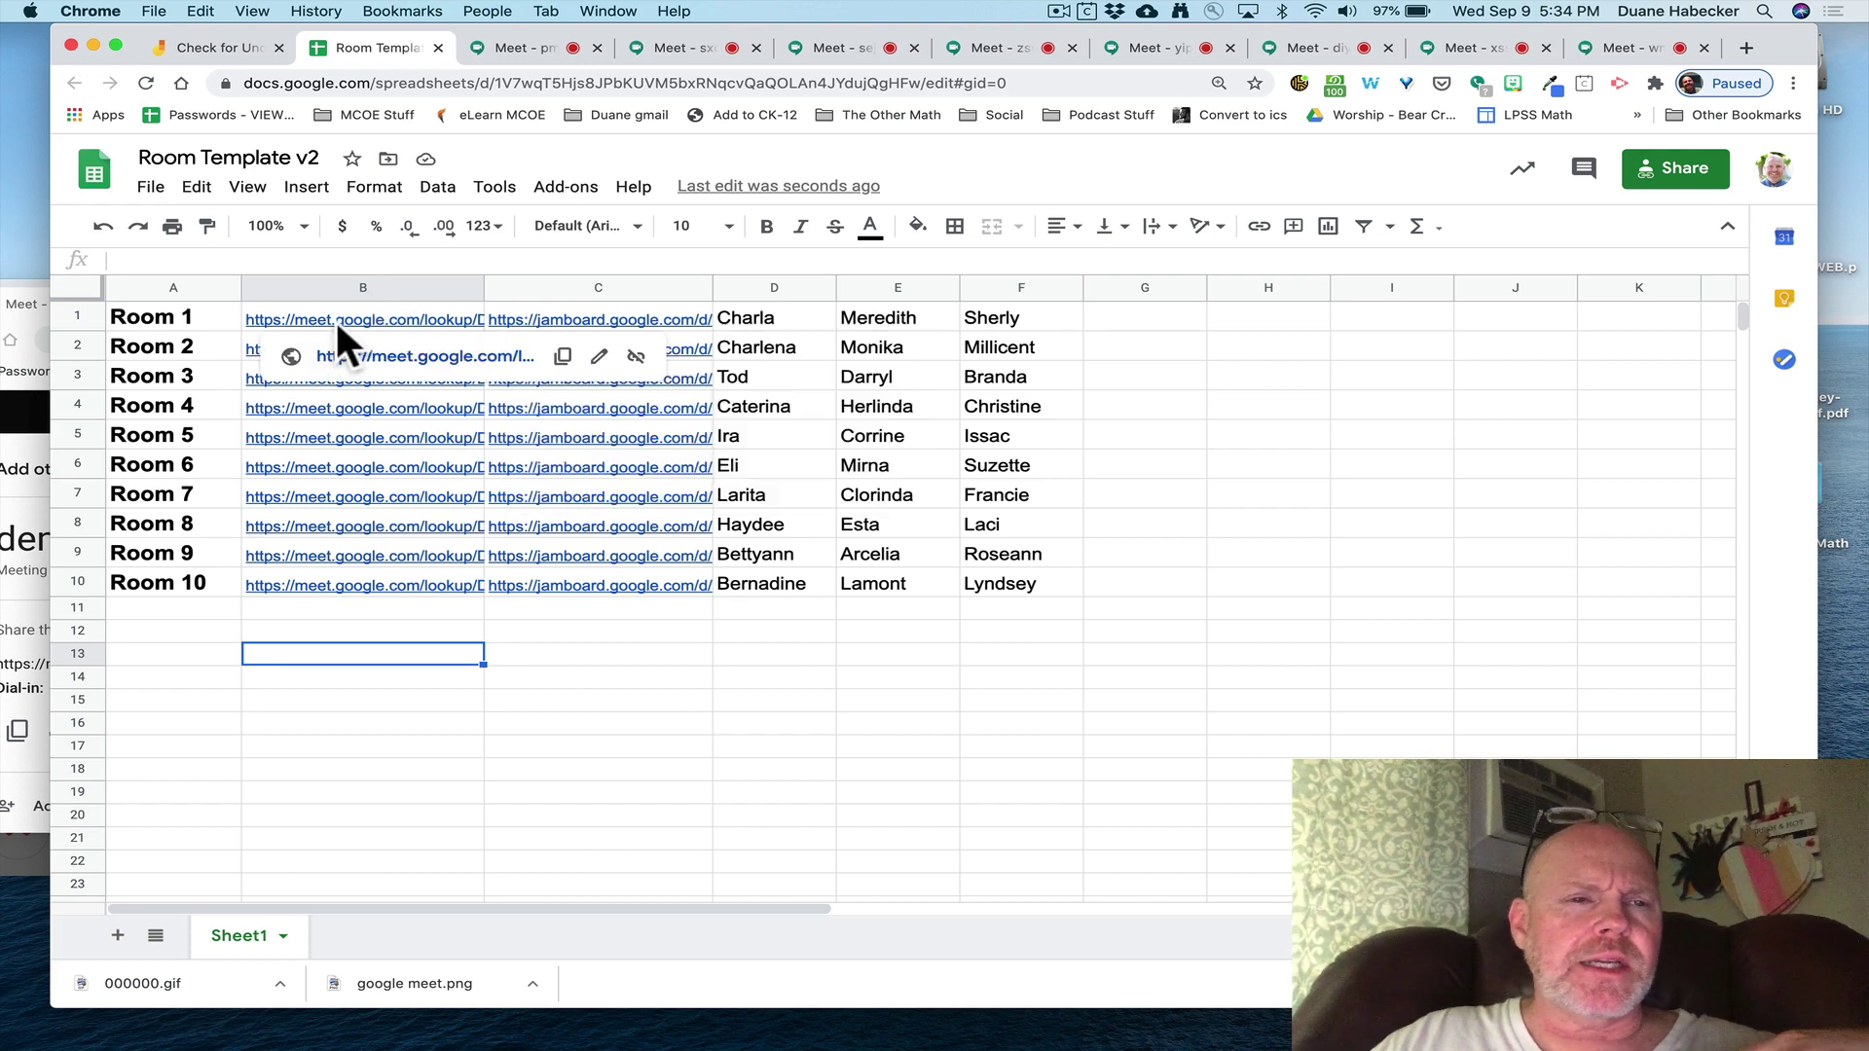